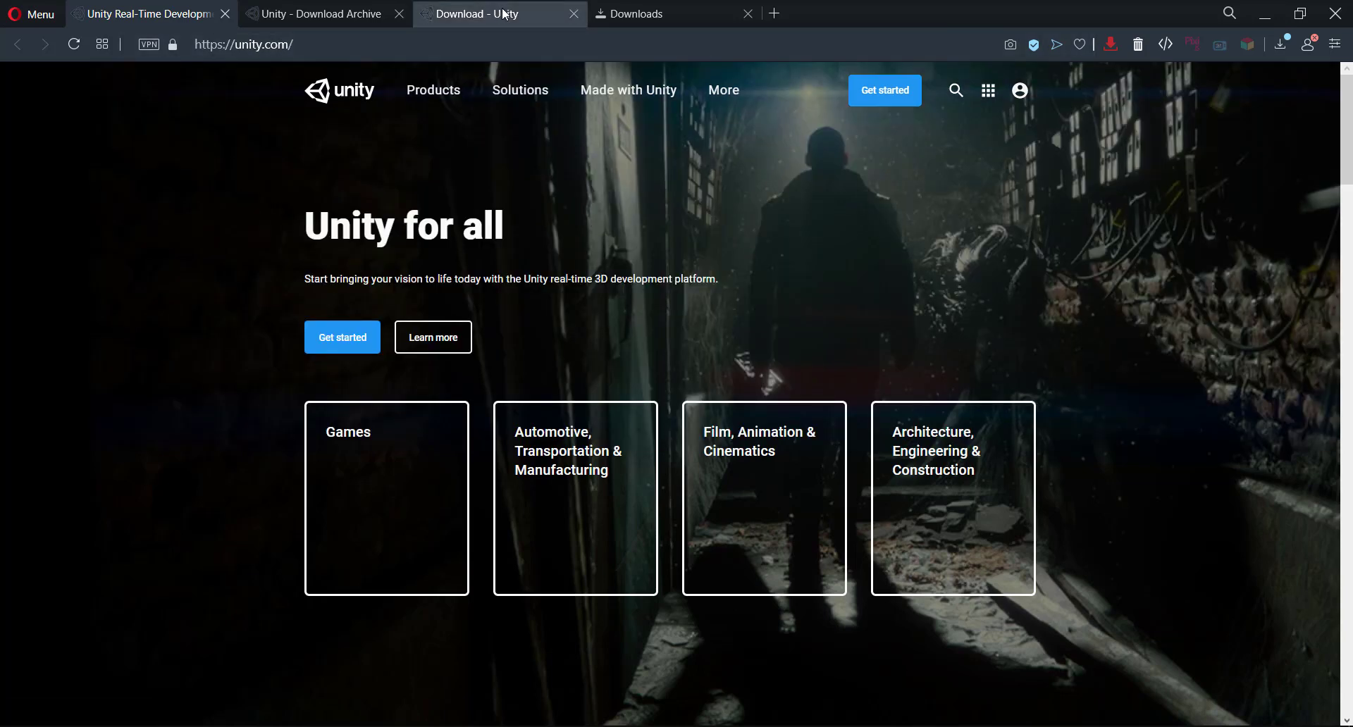
Open the Unity download archive and look through the list of Unity 2019.x releases and their download options
left_click(506, 14)
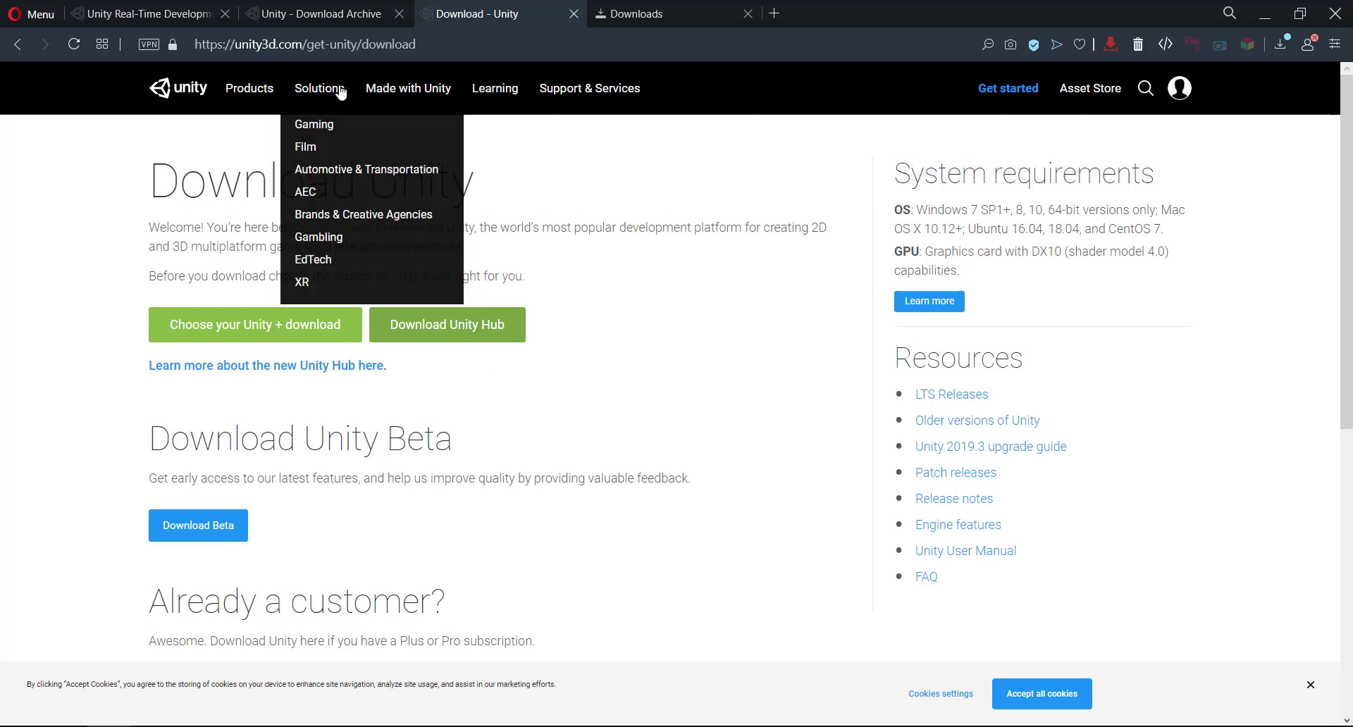
left_click(322, 15)
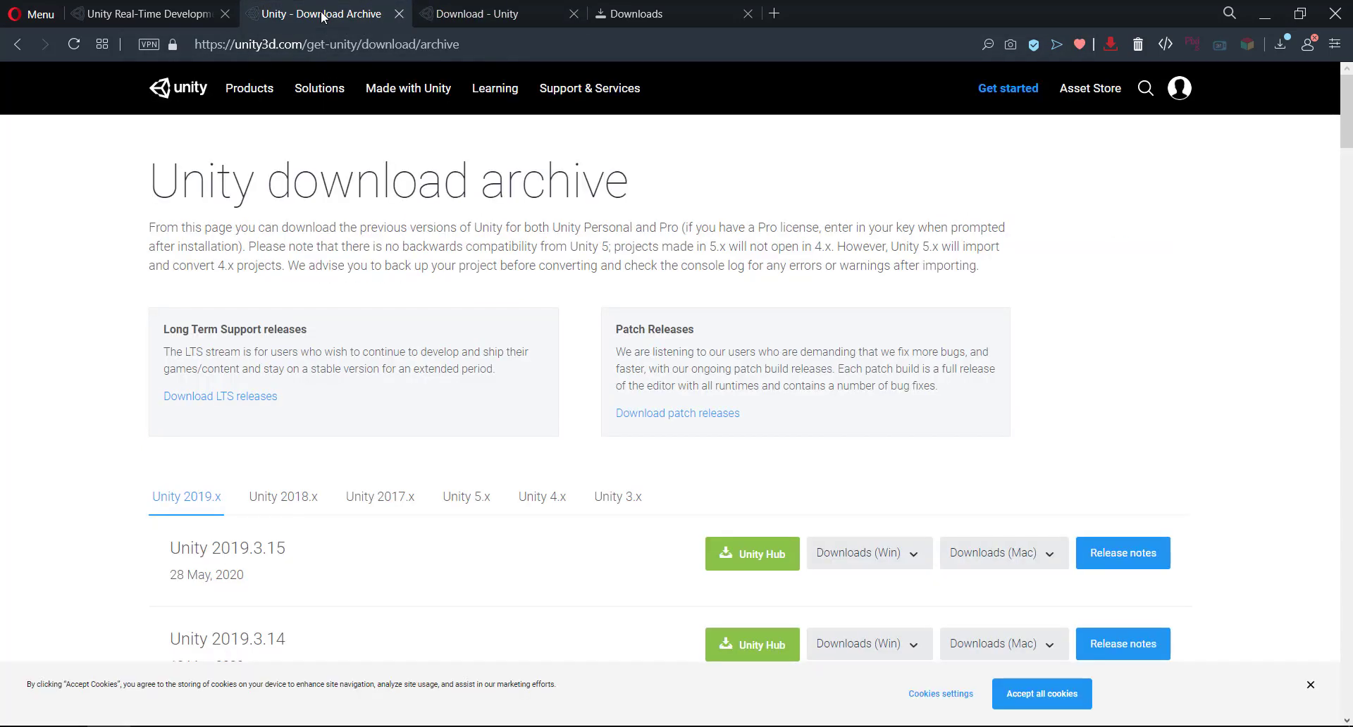
scroll(445, 268, "down", 5)
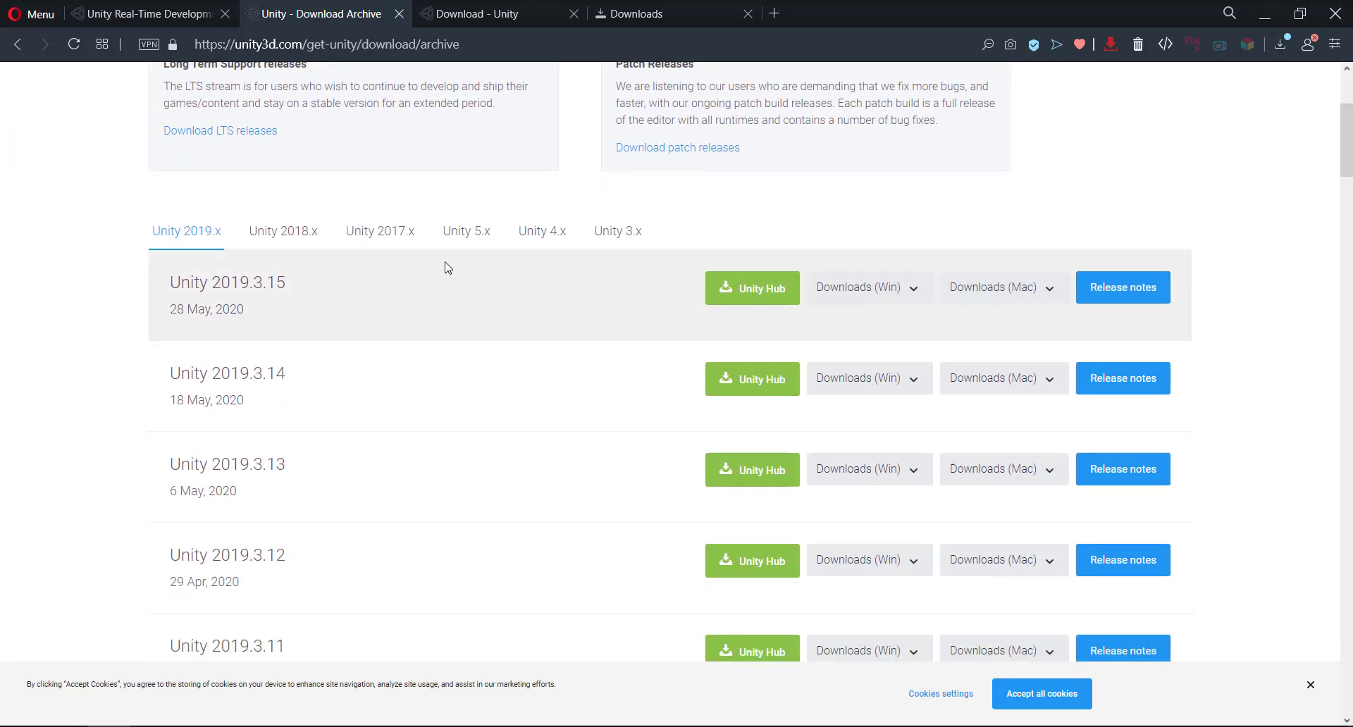
scroll(445, 268, "down", 3)
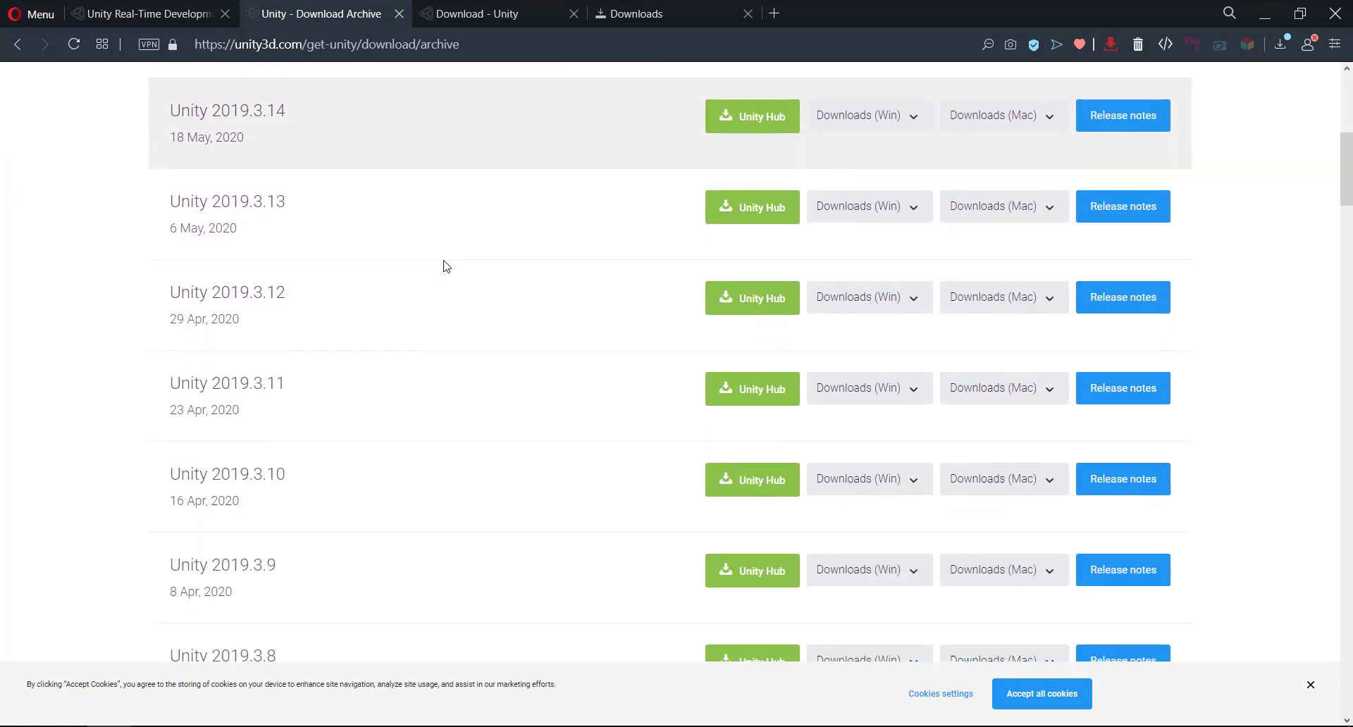
scroll(444, 266, "down", 1)
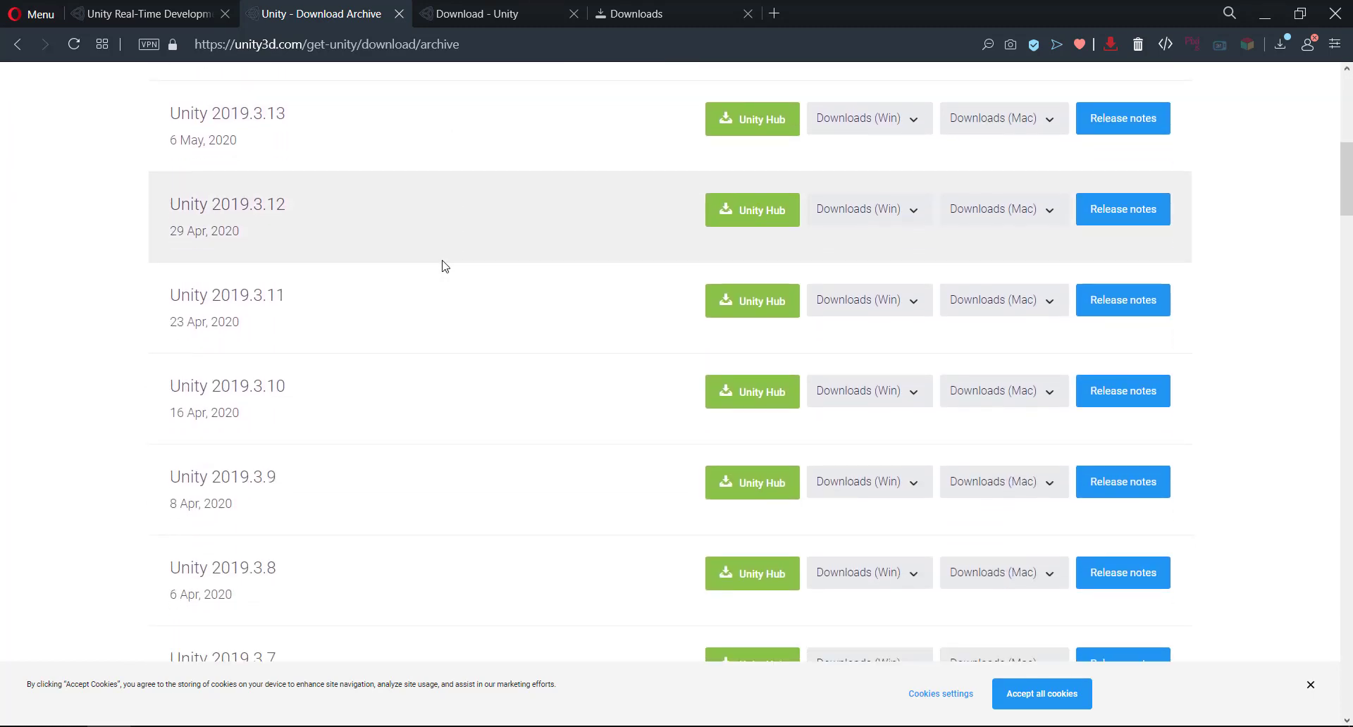
scroll(446, 265, "up", 7)
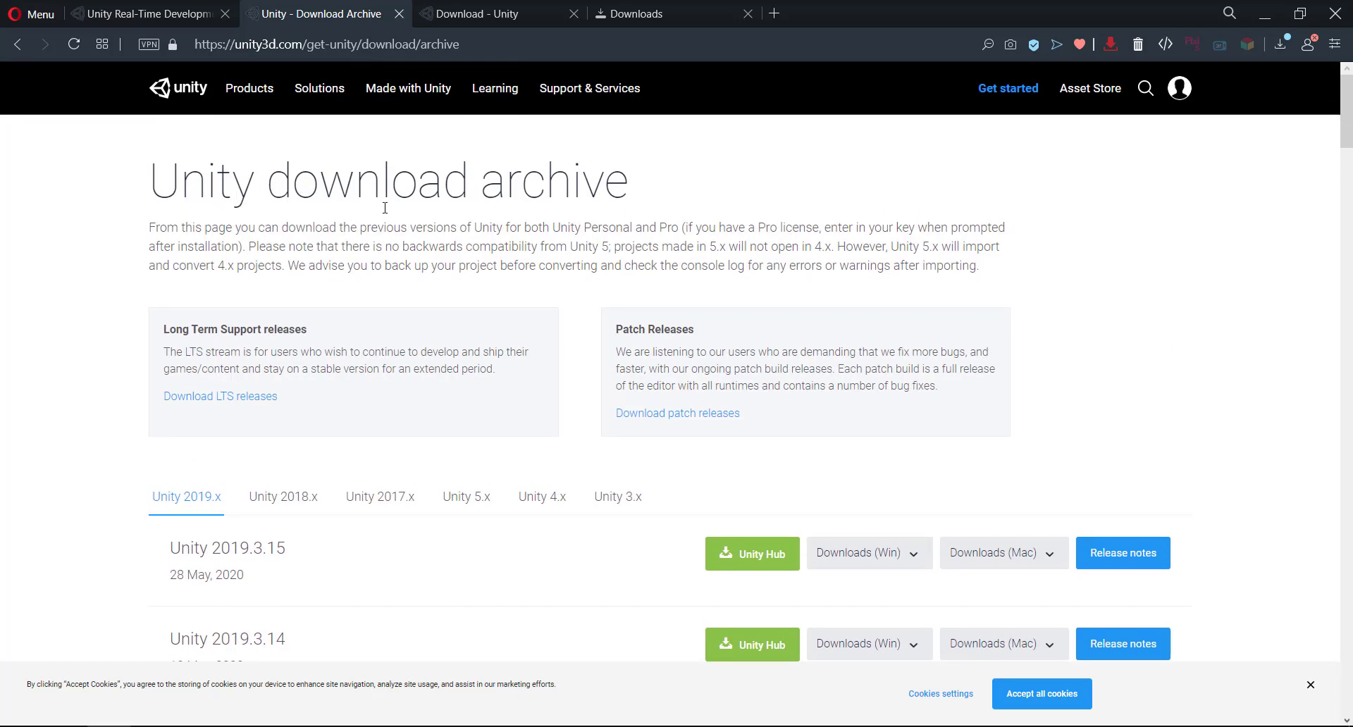
scroll(616, 296, "down", 3)
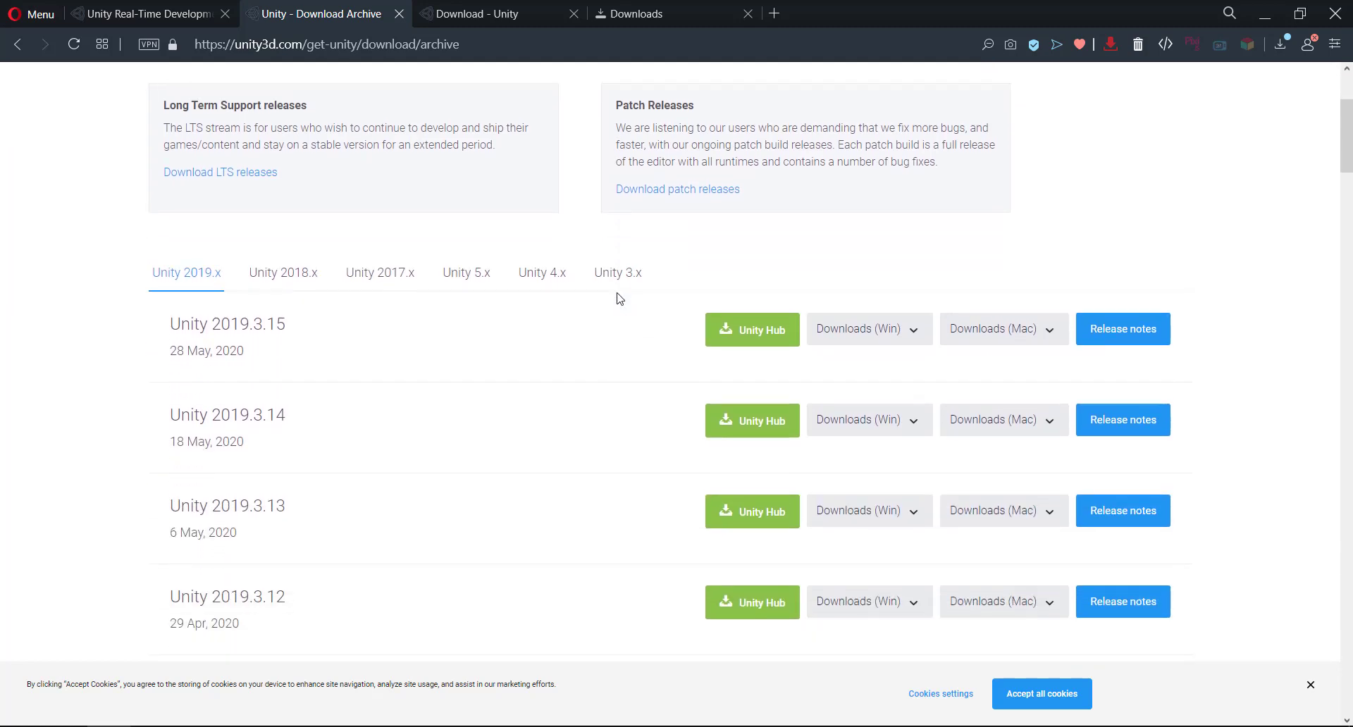
scroll(617, 299, "down", 3)
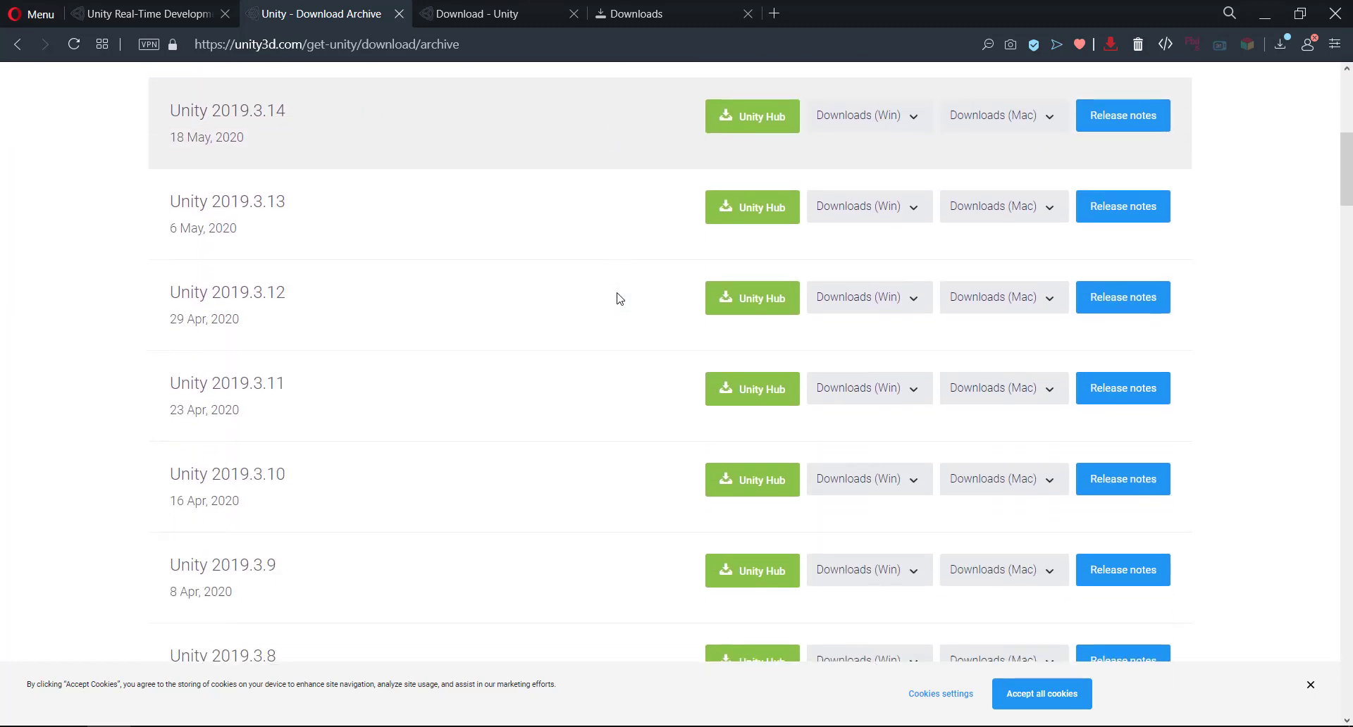
scroll(618, 299, "down", 2)
scroll(617, 299, "down", 4)
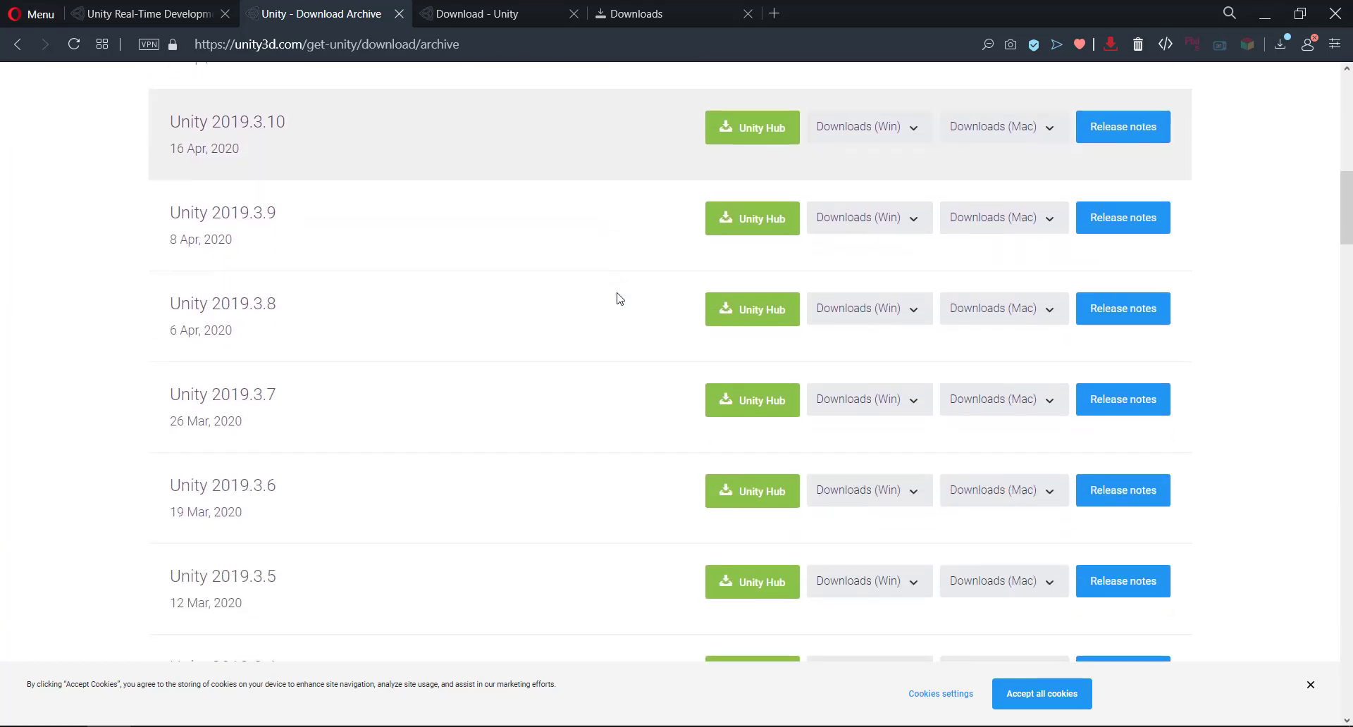
scroll(617, 298, "down", 3)
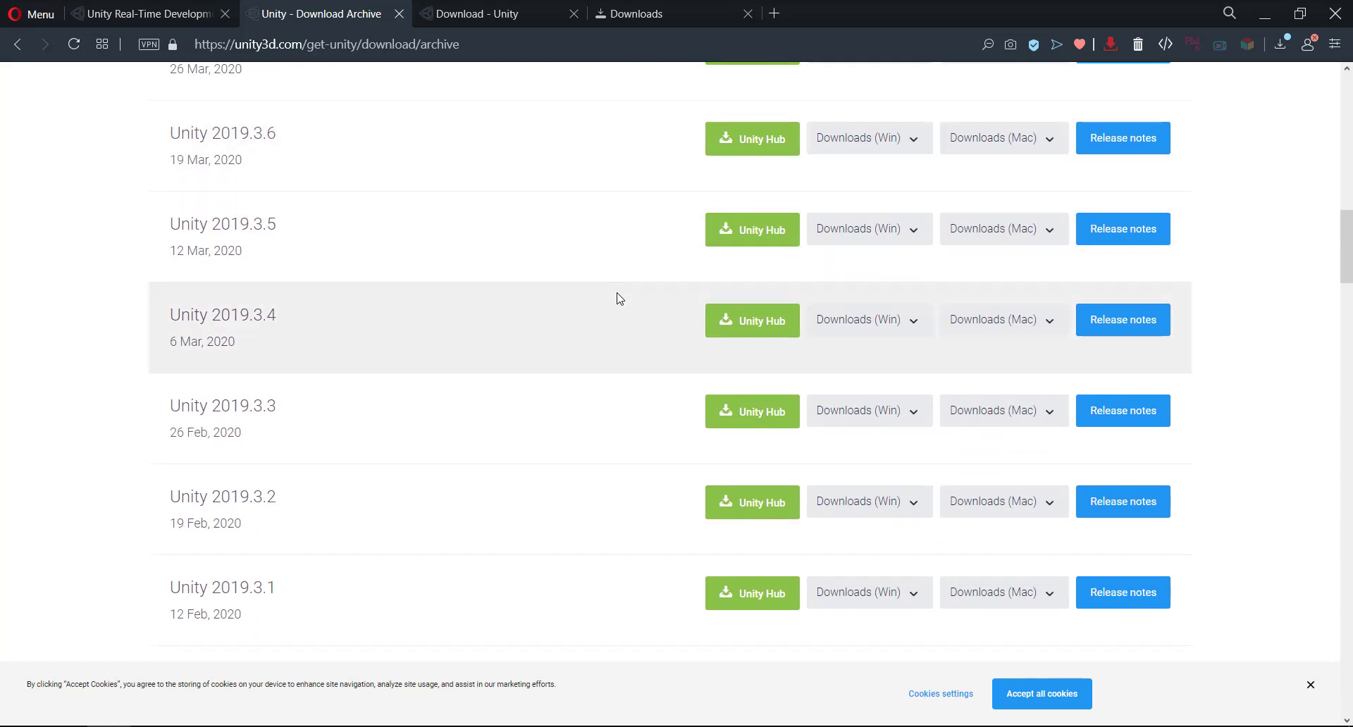
scroll(618, 298, "down", 10)
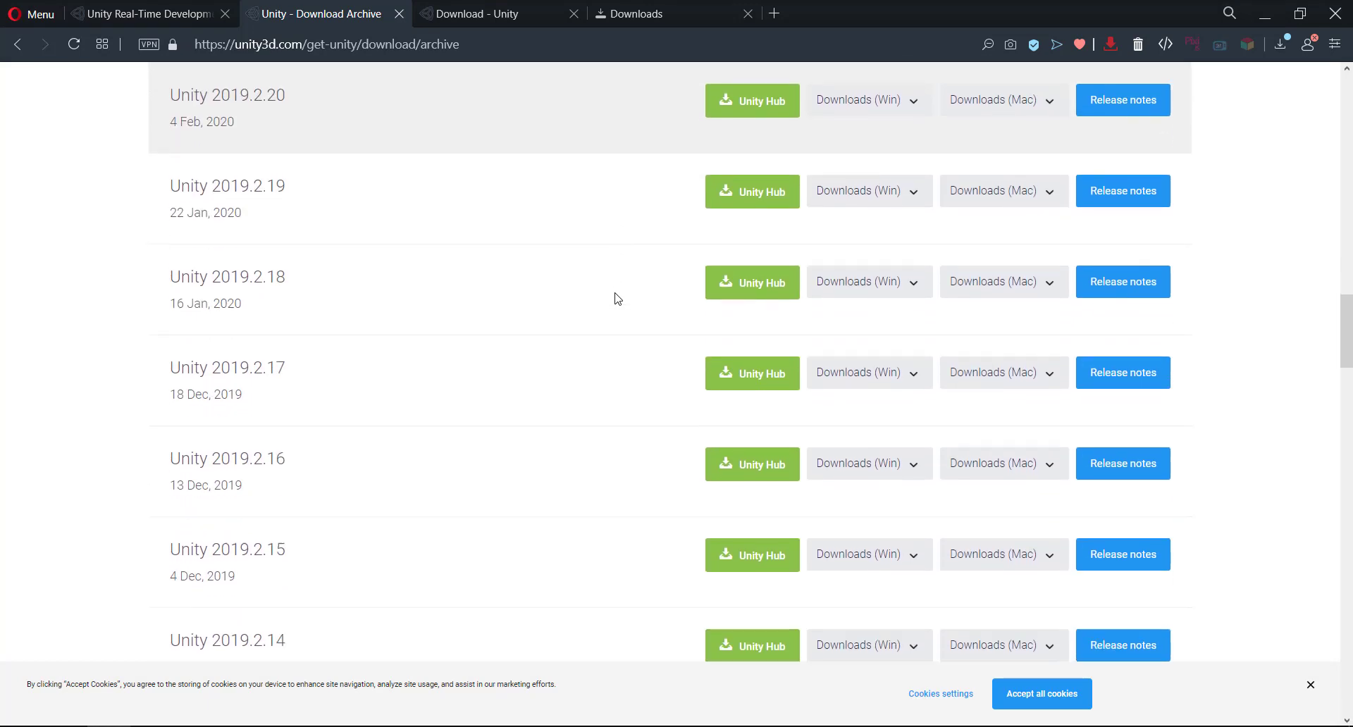
scroll(618, 299, "down", 3)
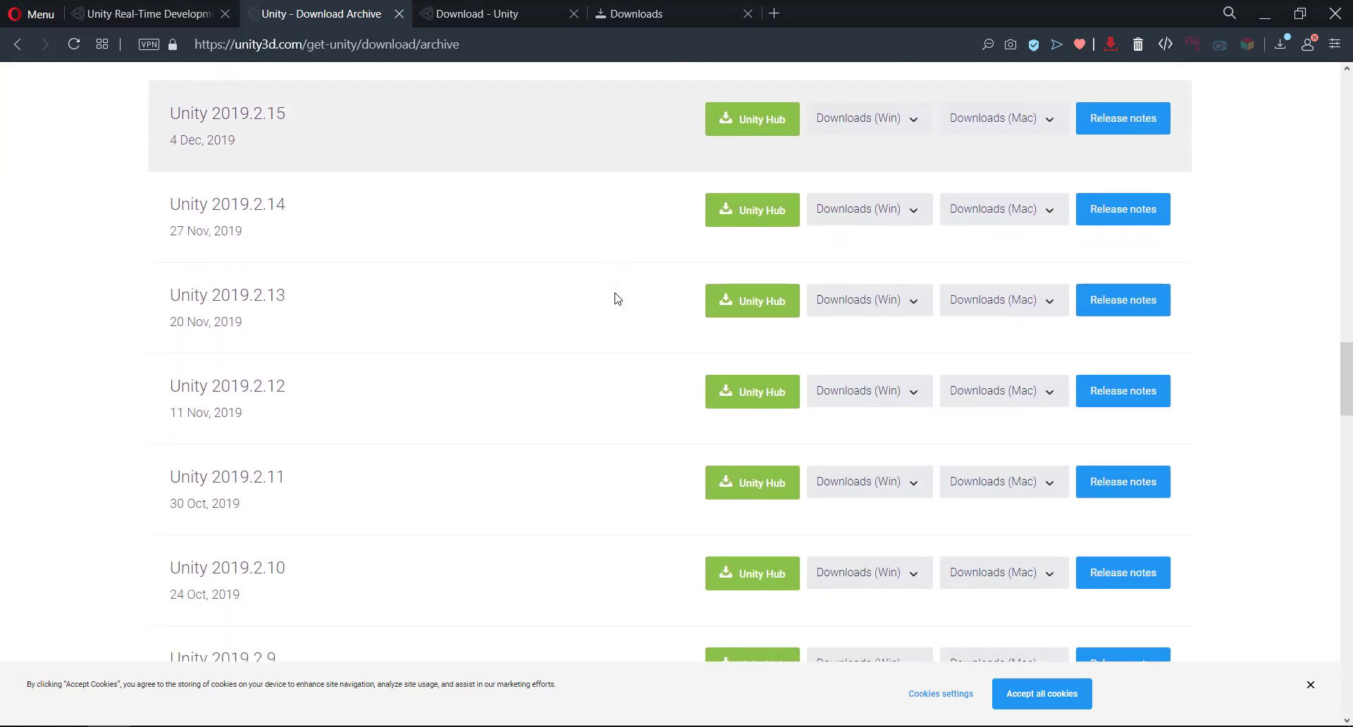
scroll(618, 298, "down", 6)
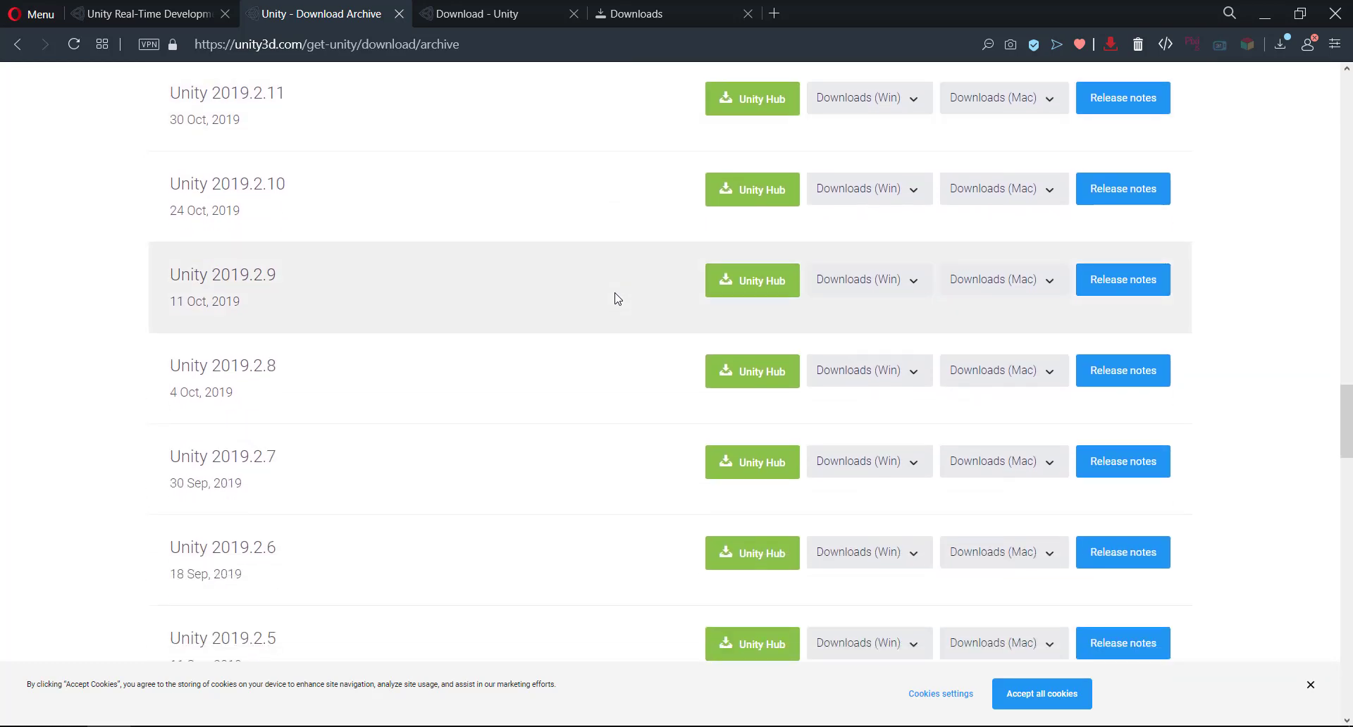
scroll(618, 298, "down", 7)
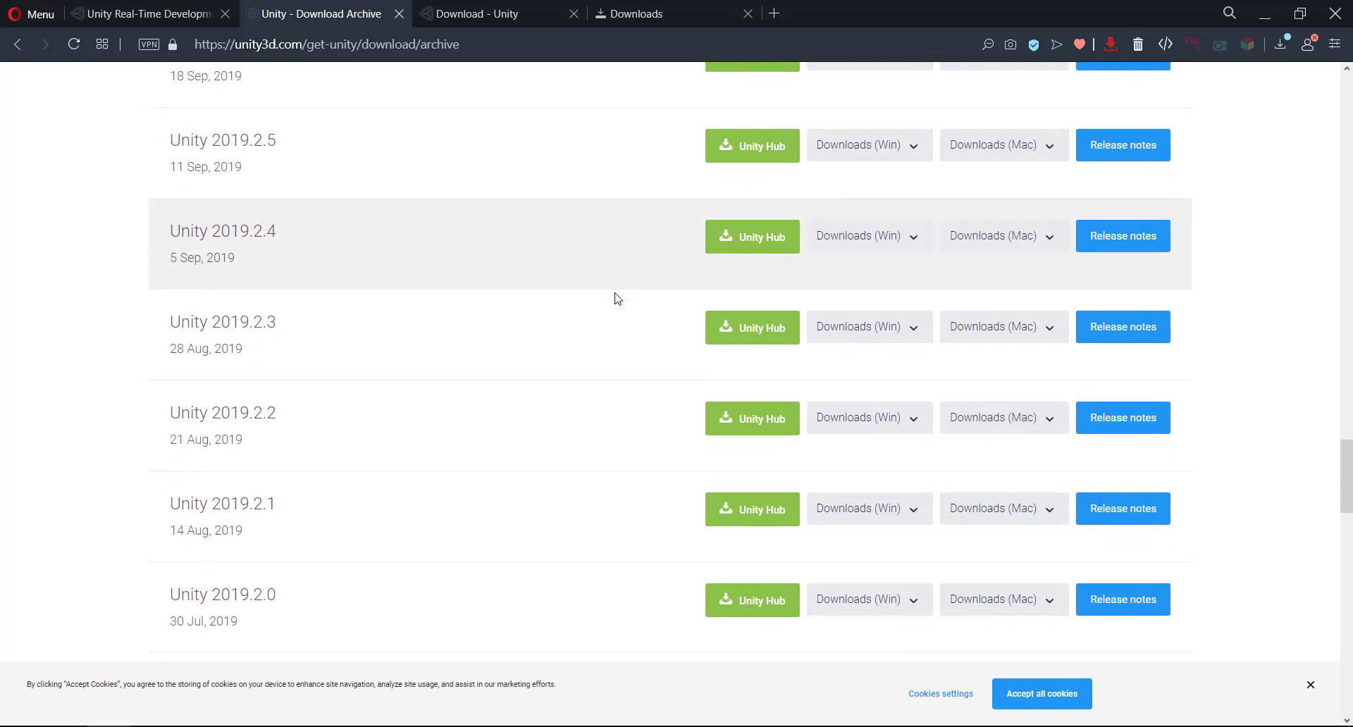
scroll(617, 298, "up", 13)
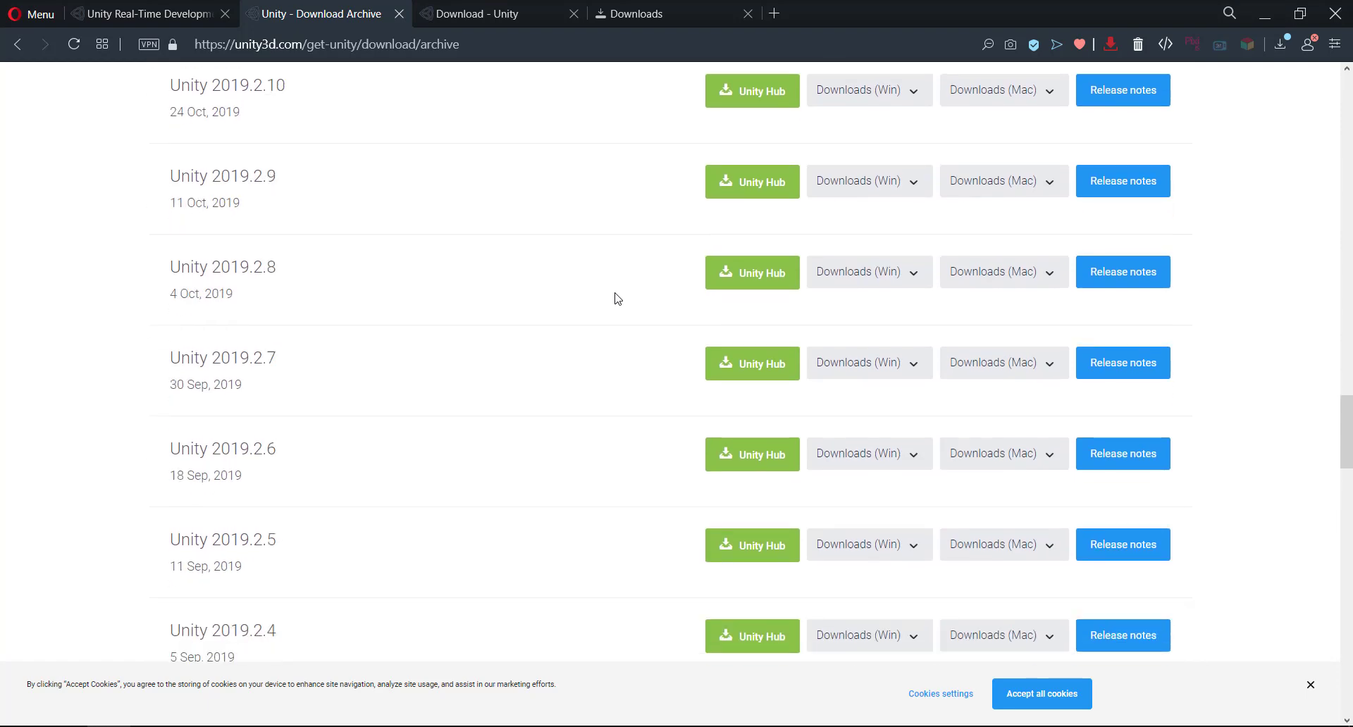
scroll(618, 298, "up", 15)
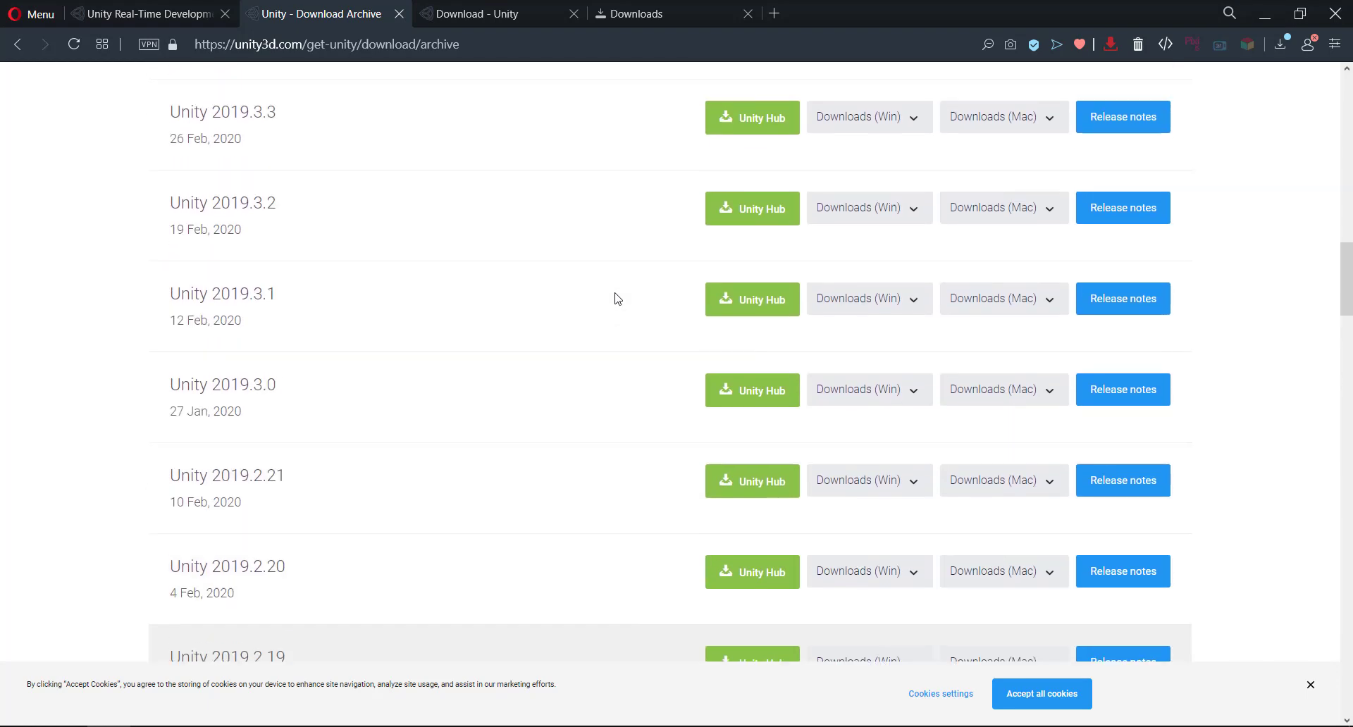
scroll(618, 298, "up", 13)
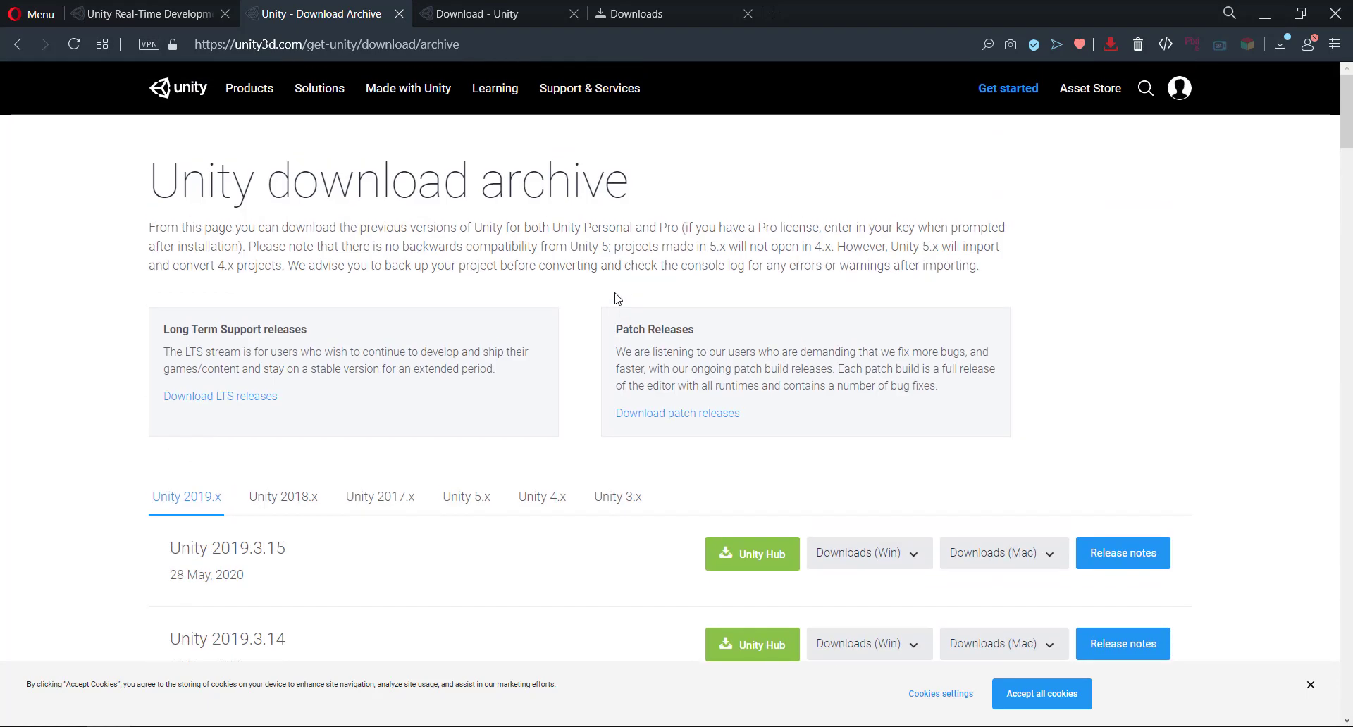
scroll(618, 298, "down", 3)
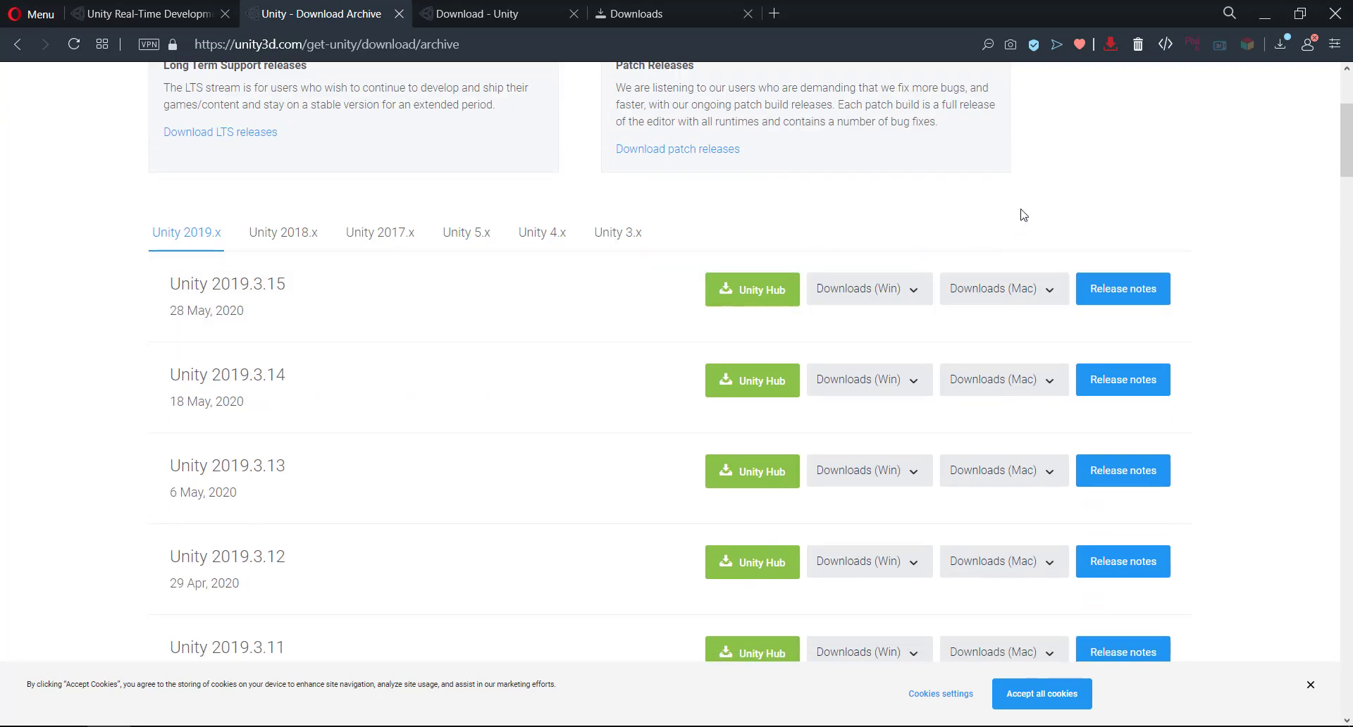
scroll(1022, 213, "up", 3)
scroll(895, 214, "down", 3)
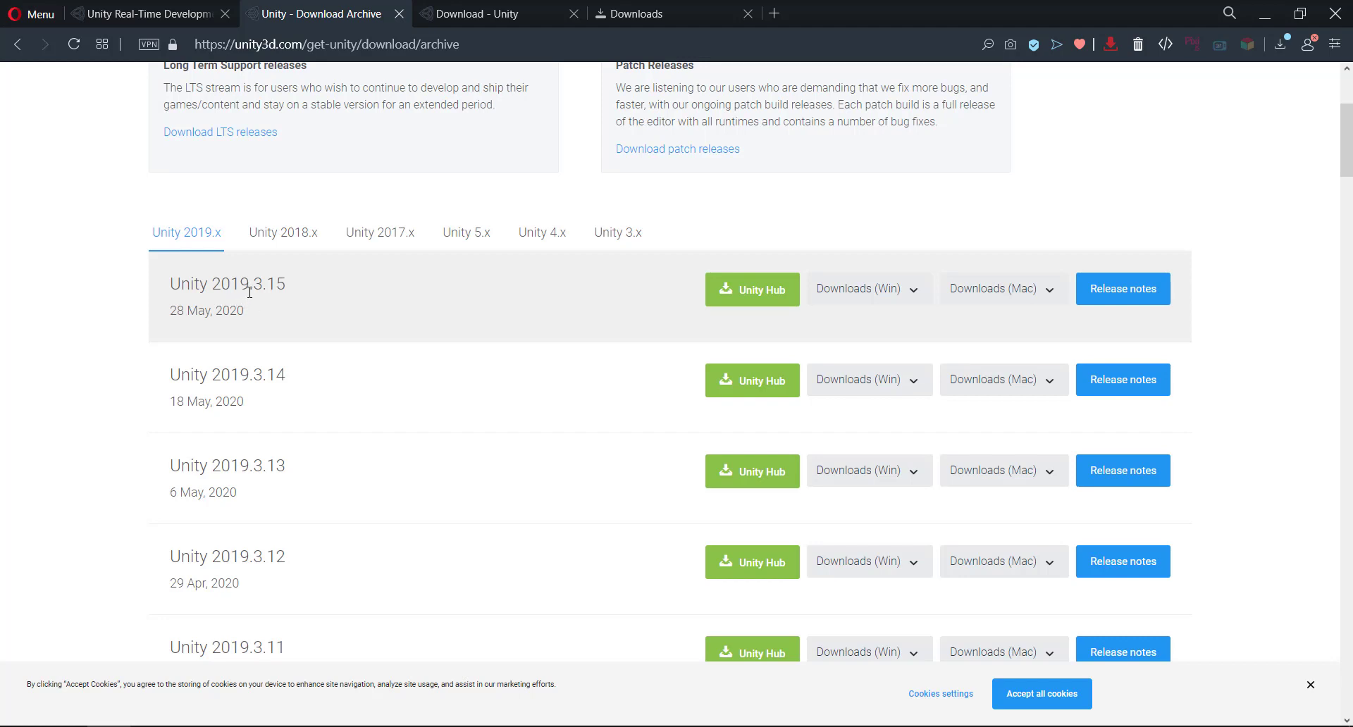
View the archive's Unity 2017.x, Unity 5.x and Unity 2019.x release lists, and return to the Download Unity page
left_click(372, 242)
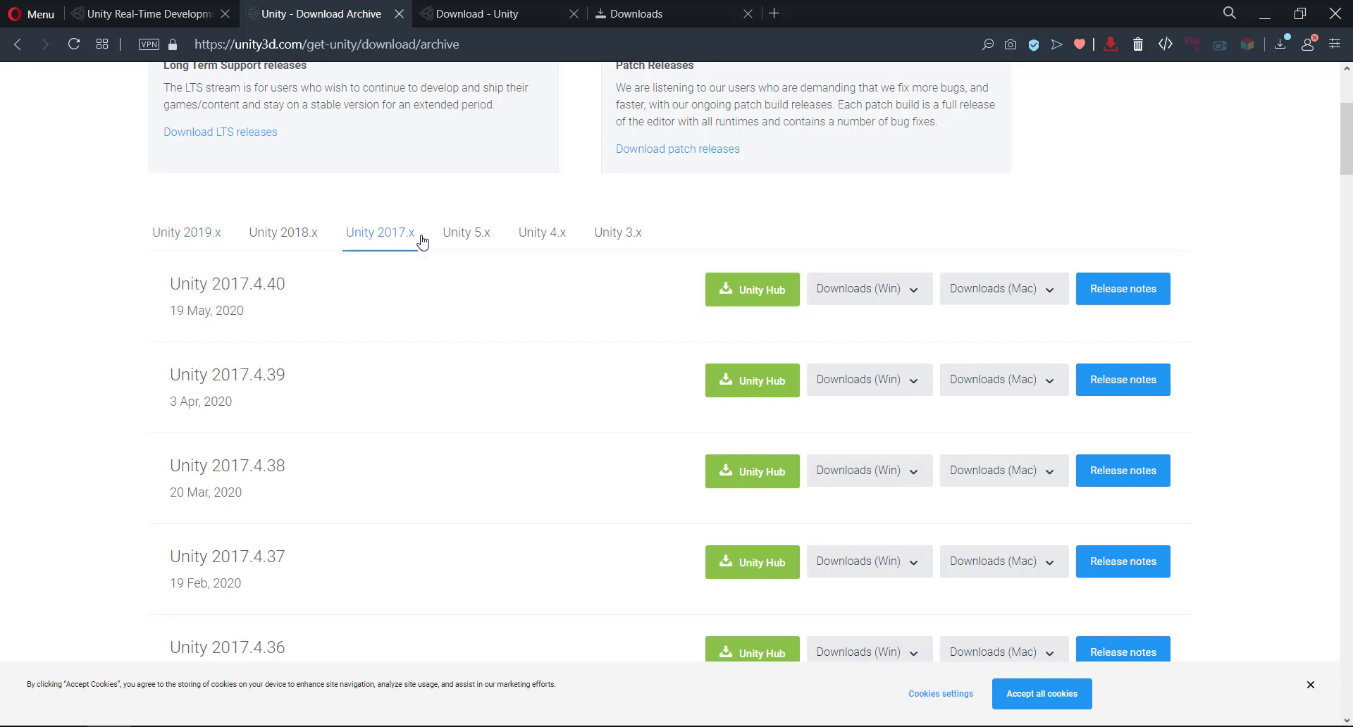
left_click(472, 241)
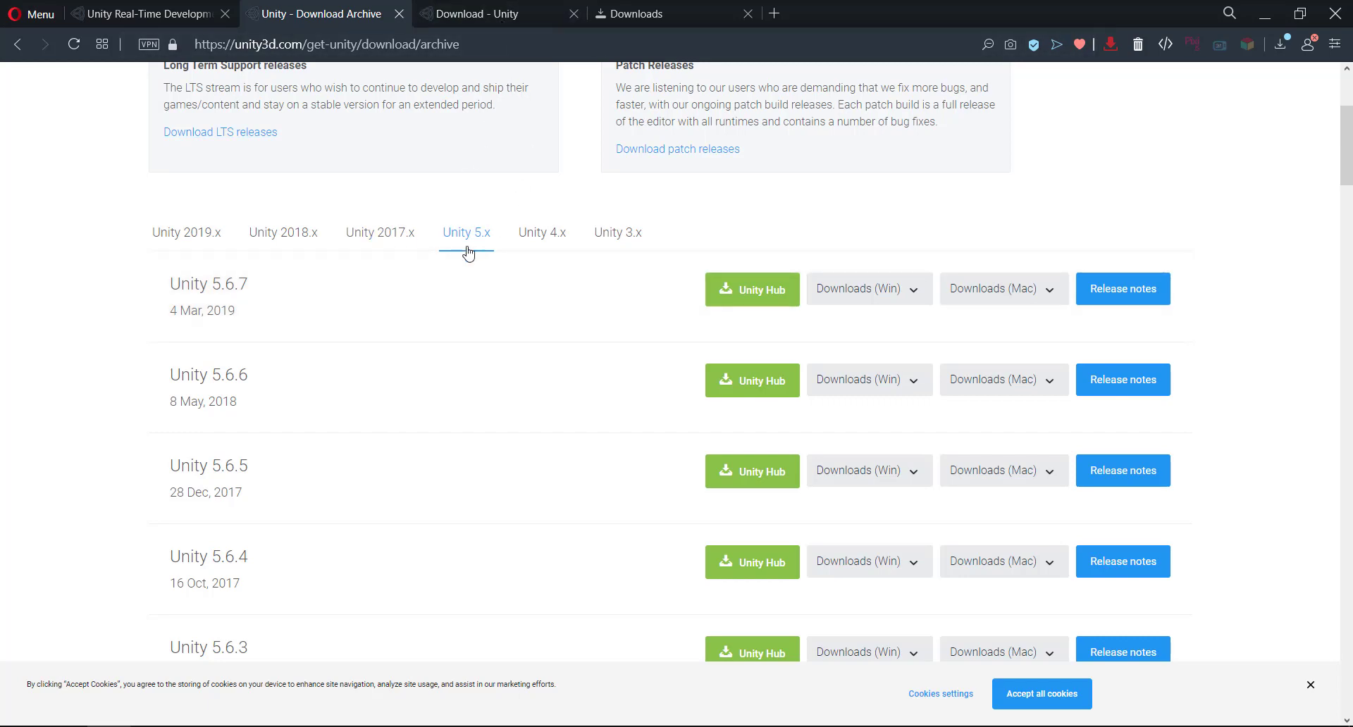
left_click(211, 240)
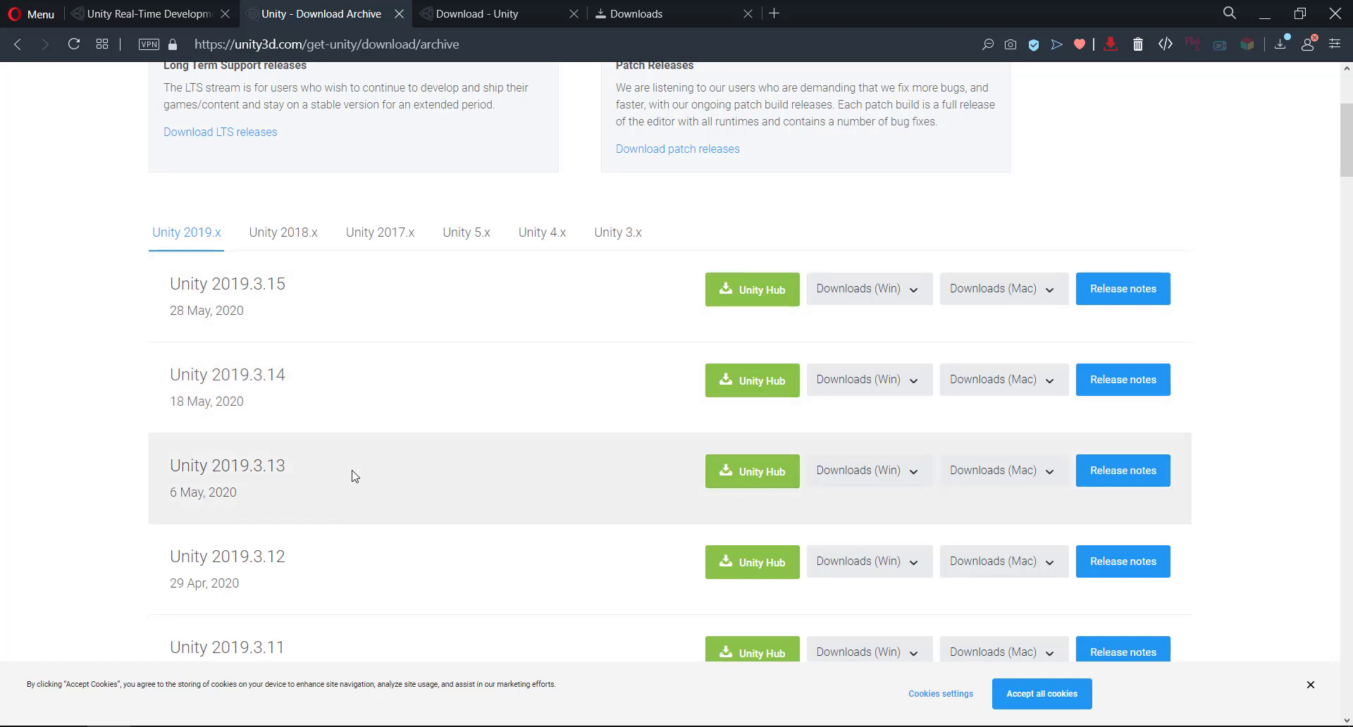
scroll(354, 476, "down", 2)
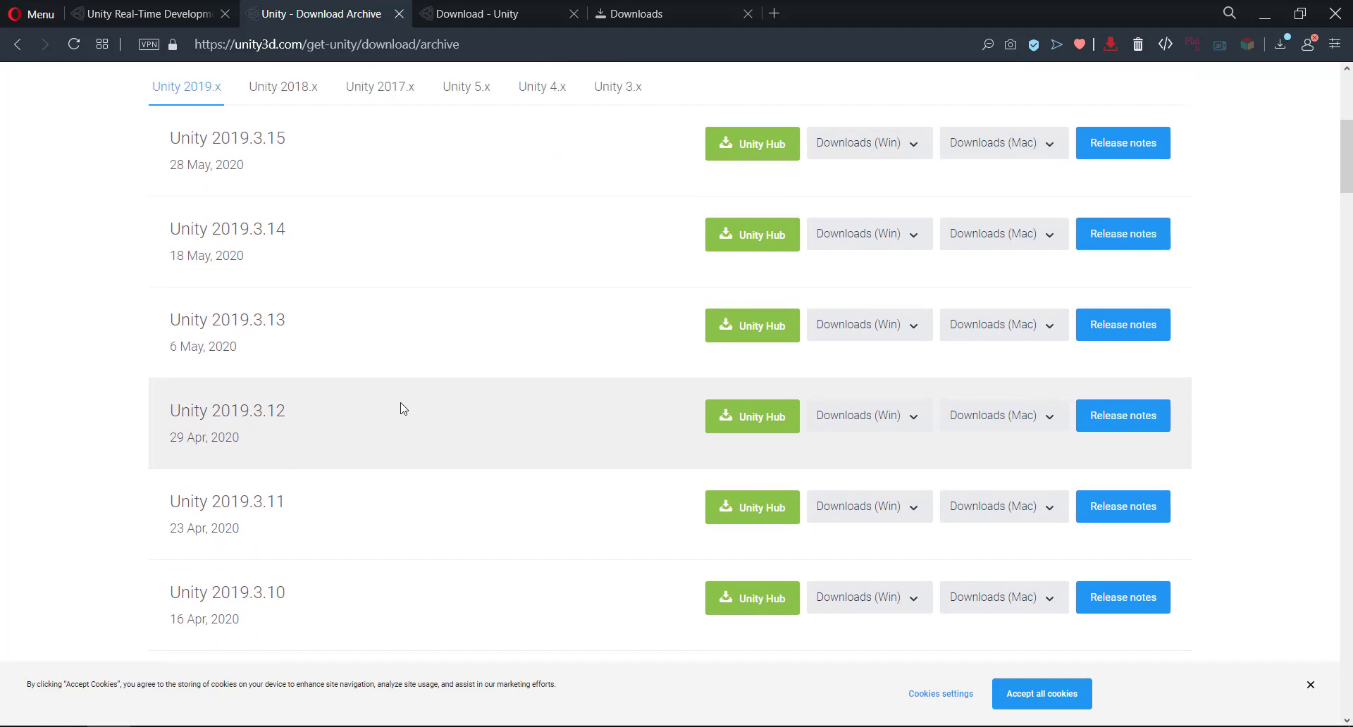
scroll(402, 407, "up", 3)
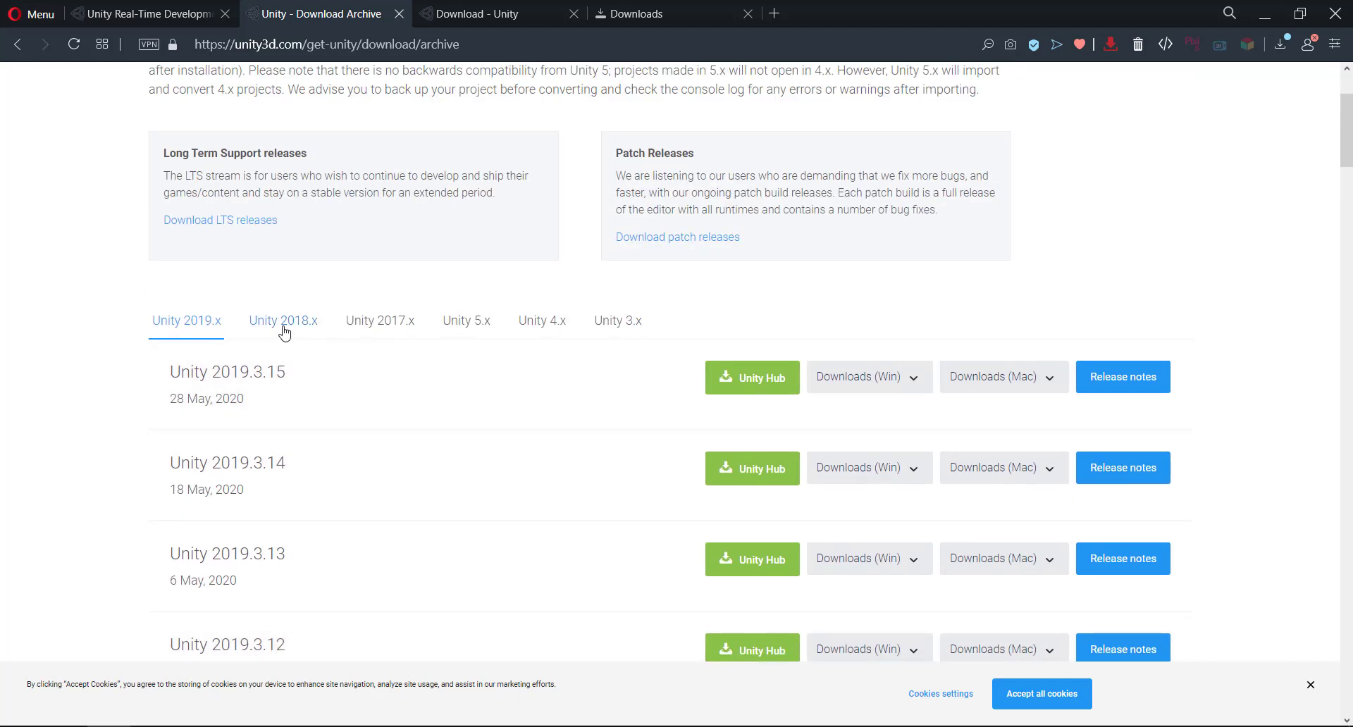
left_click(510, 20)
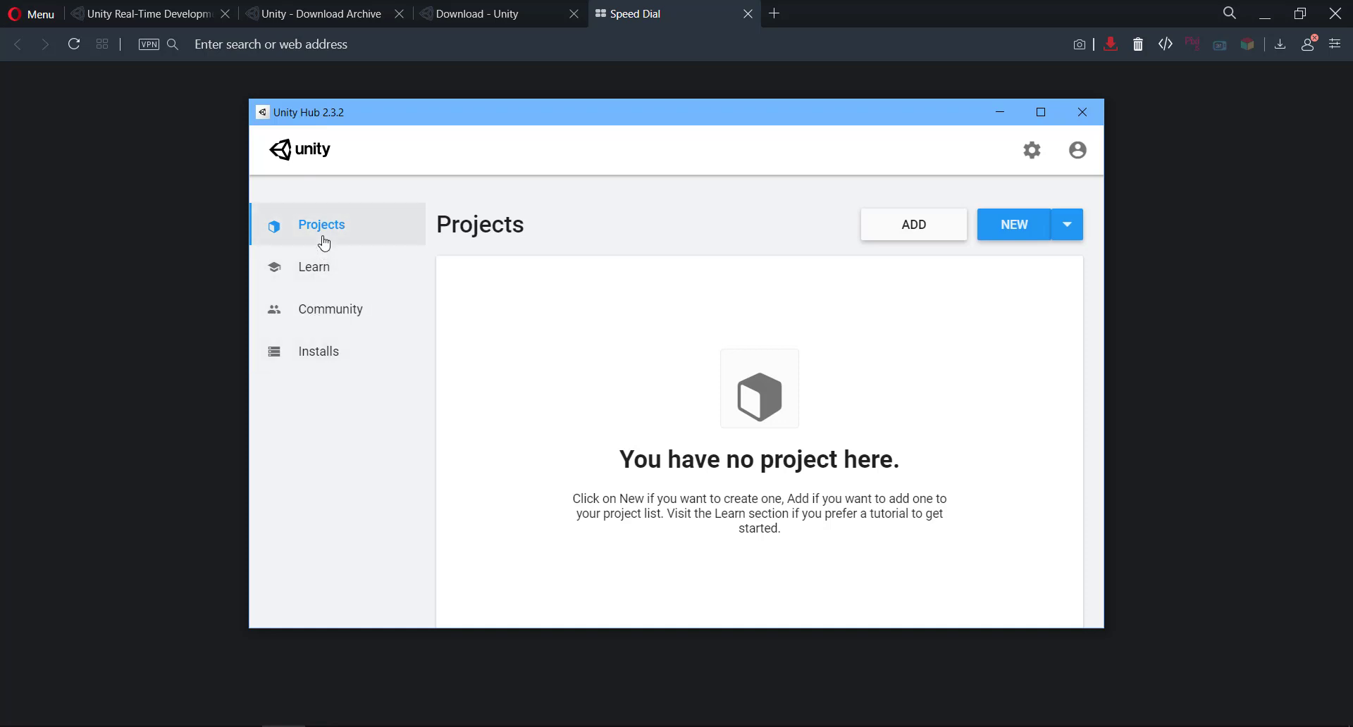
Look through the Learn section's beginner projects in Unity Hub
left_click(315, 277)
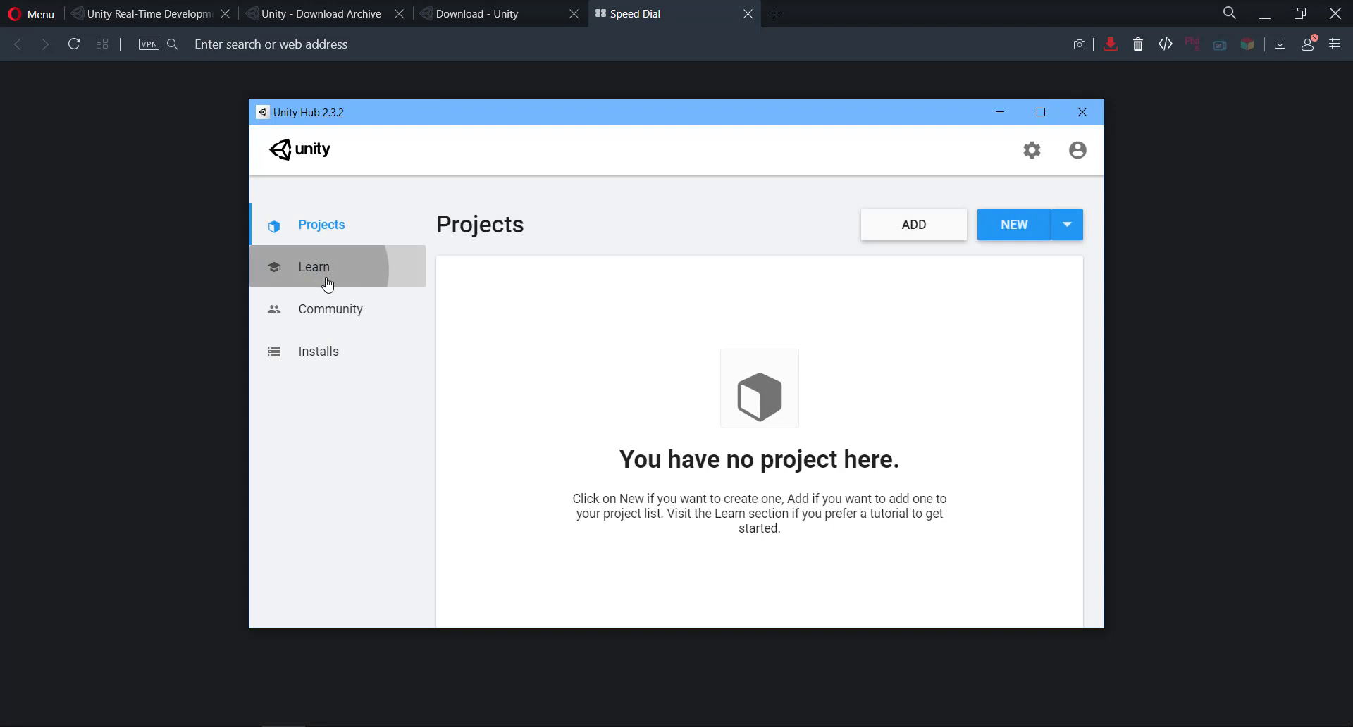
scroll(638, 418, "down", 10)
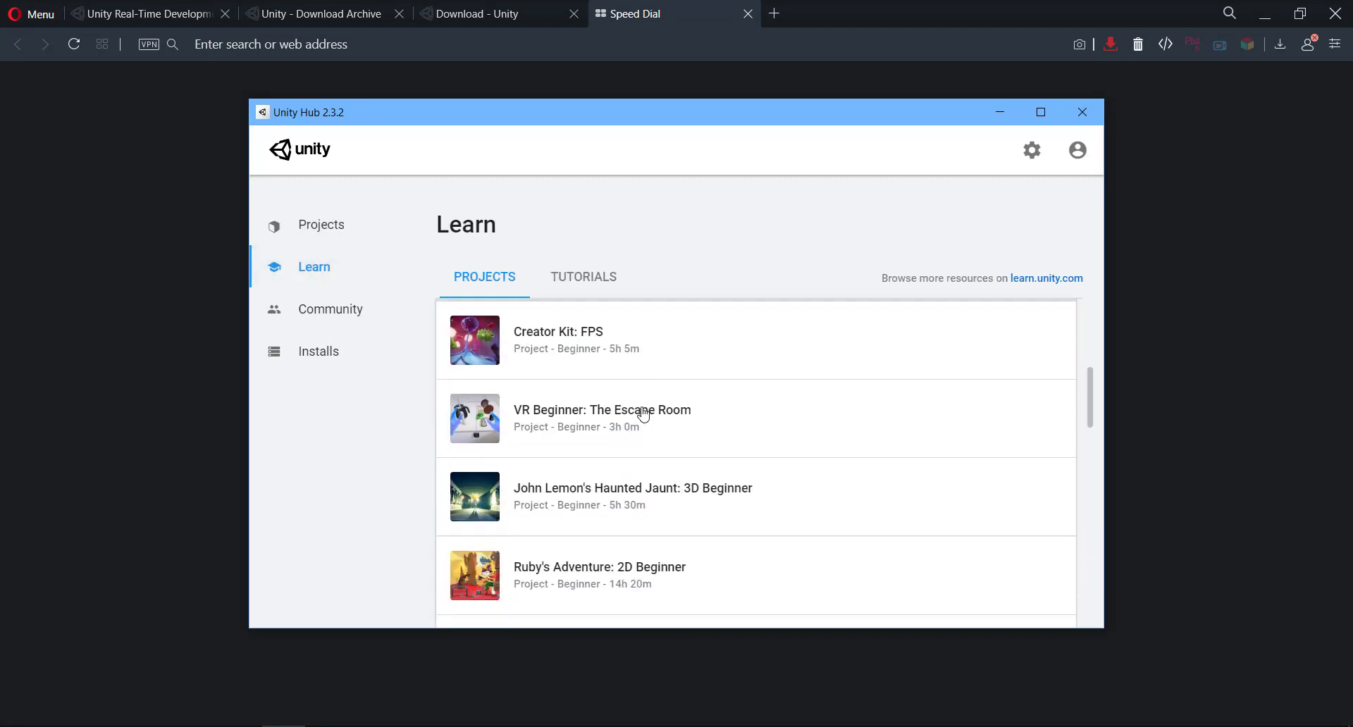
scroll(641, 412, "up", 10)
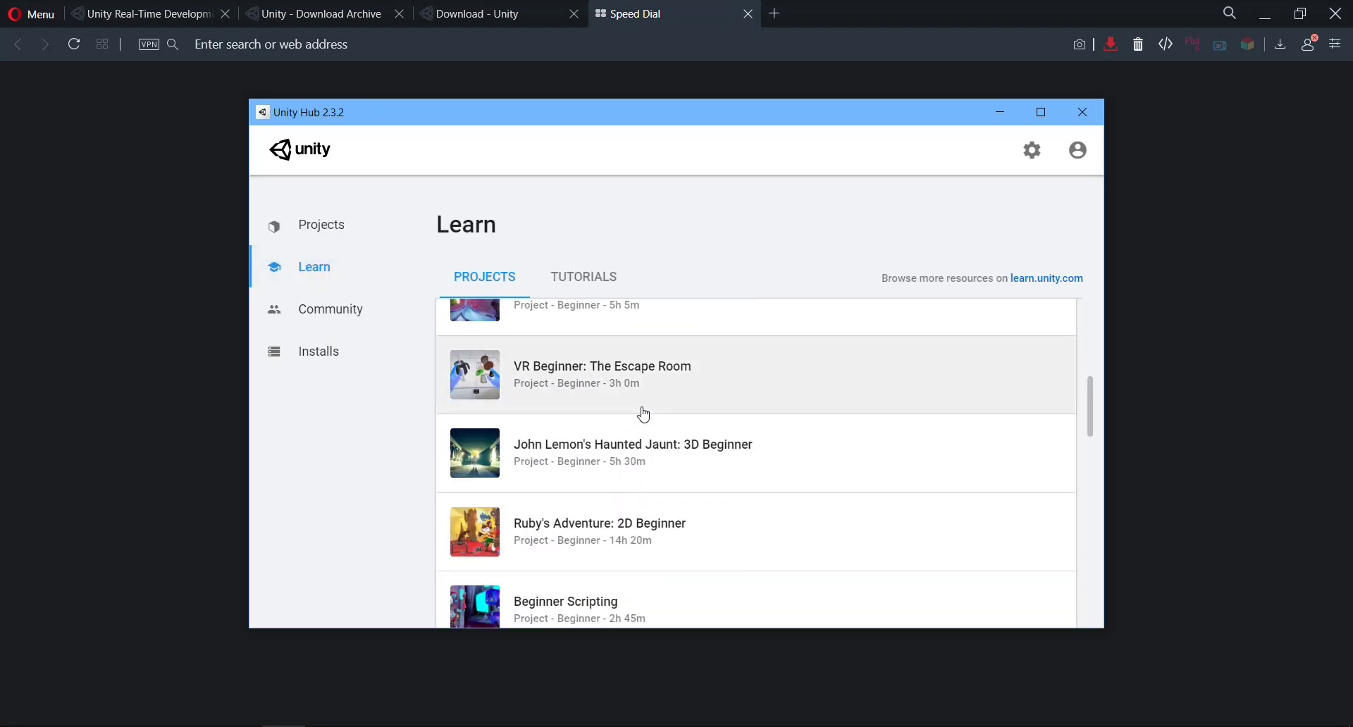
Look through the Community resources in Unity Hub, from Unite Now to Groups
left_click(353, 309)
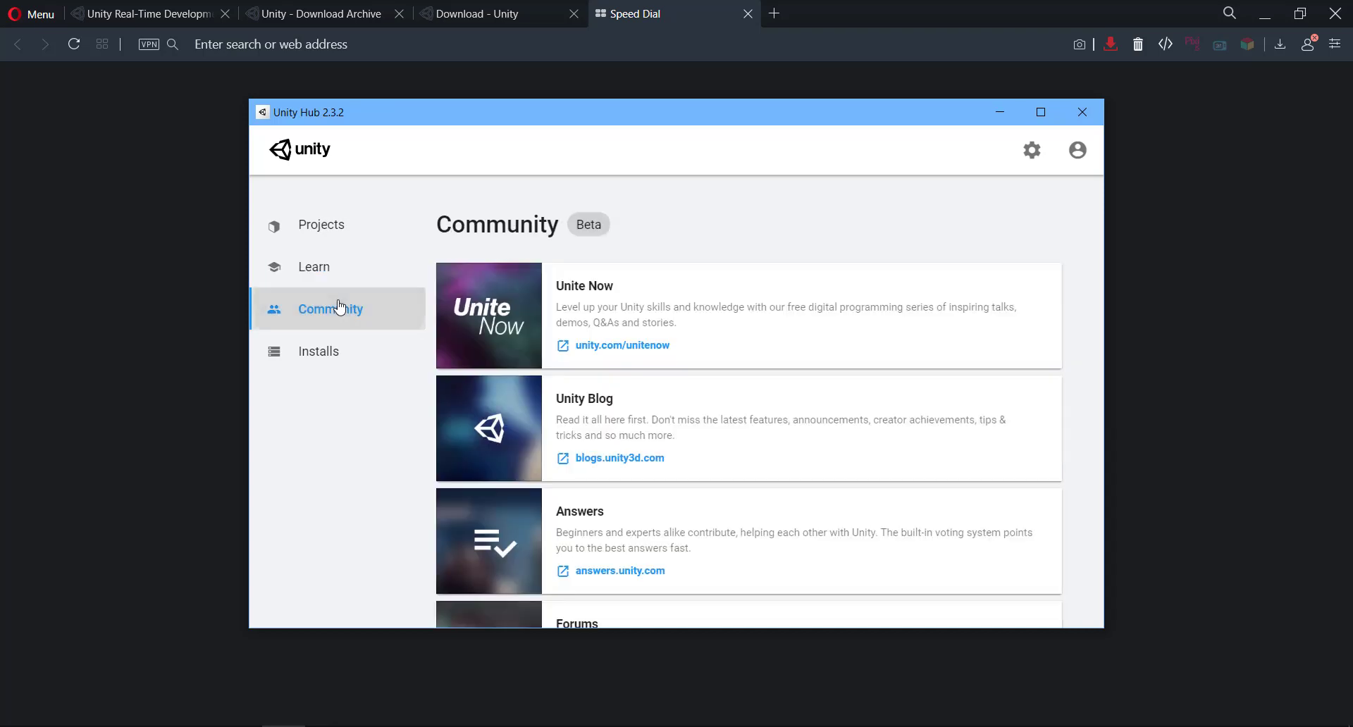
scroll(599, 384, "down", 1)
scroll(600, 385, "down", 4)
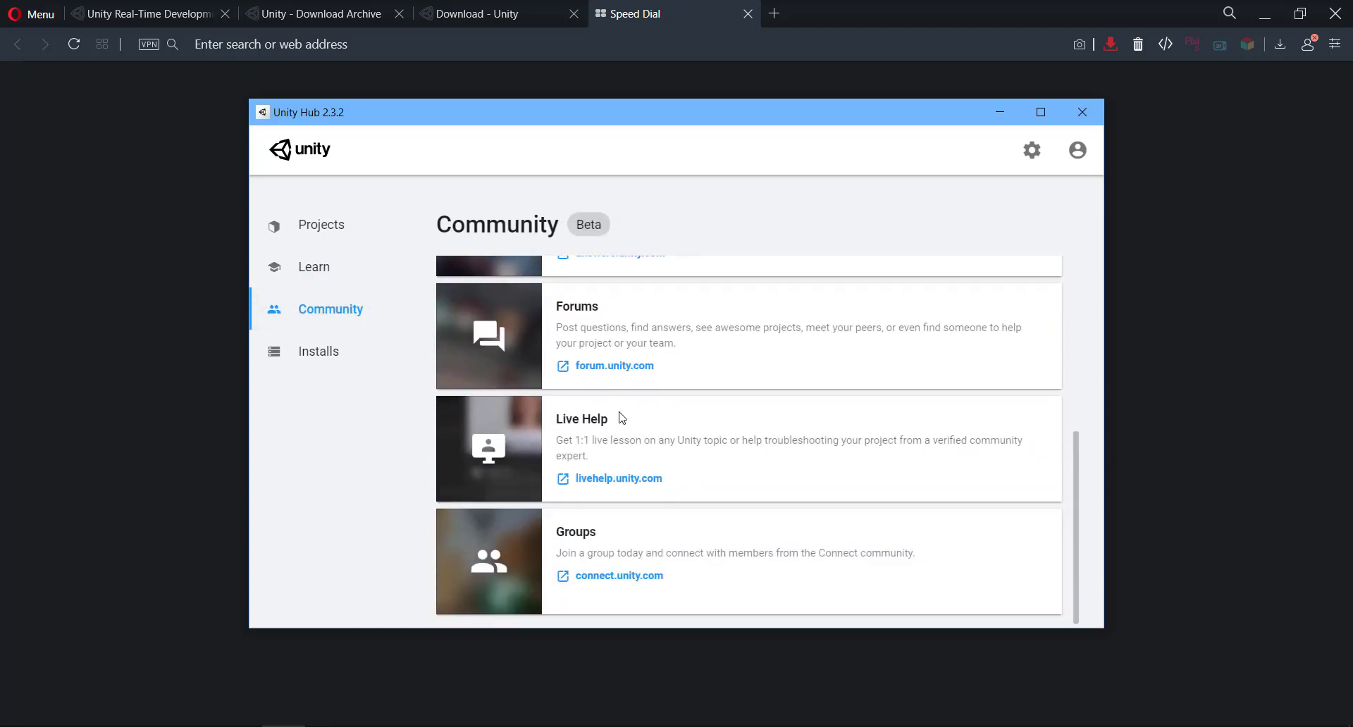
scroll(622, 417, "up", 5)
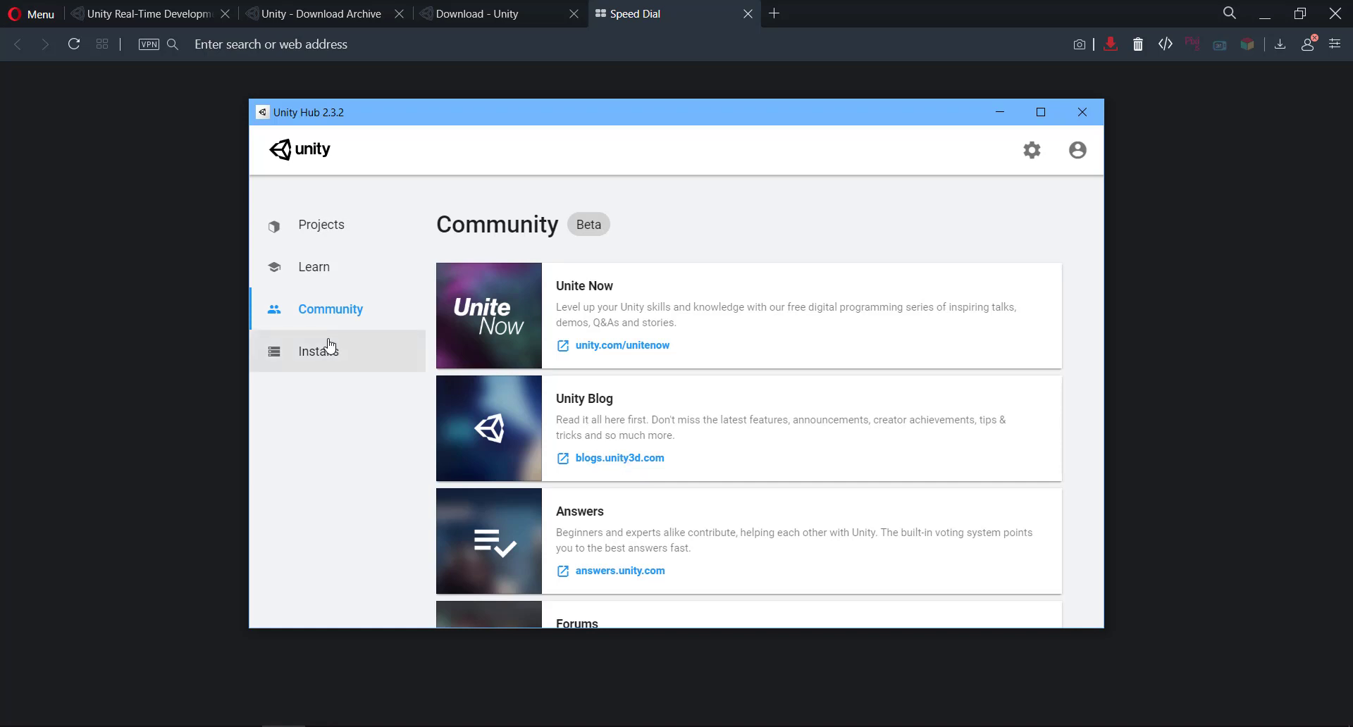
View the installed Unity versions and browse Program Files for an existing editor to locate, closing the dialog without selecting one
left_click(319, 358)
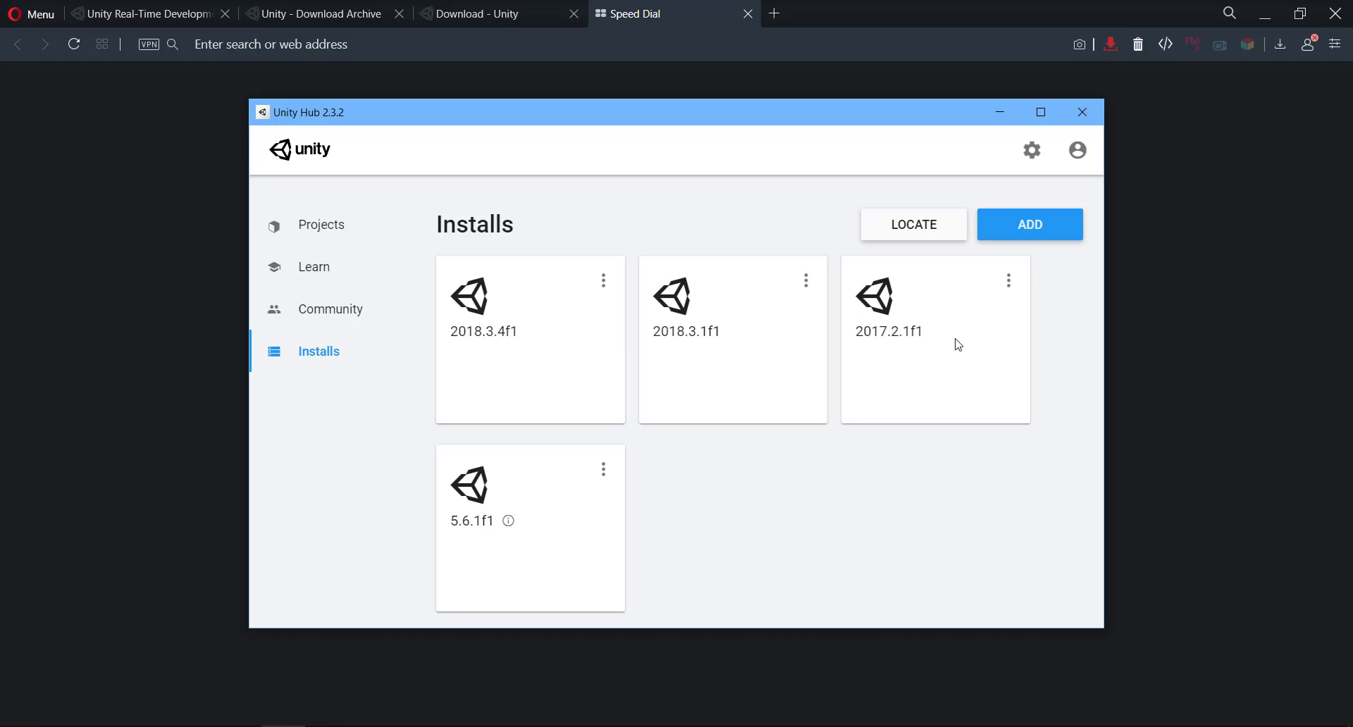
left_click(923, 230)
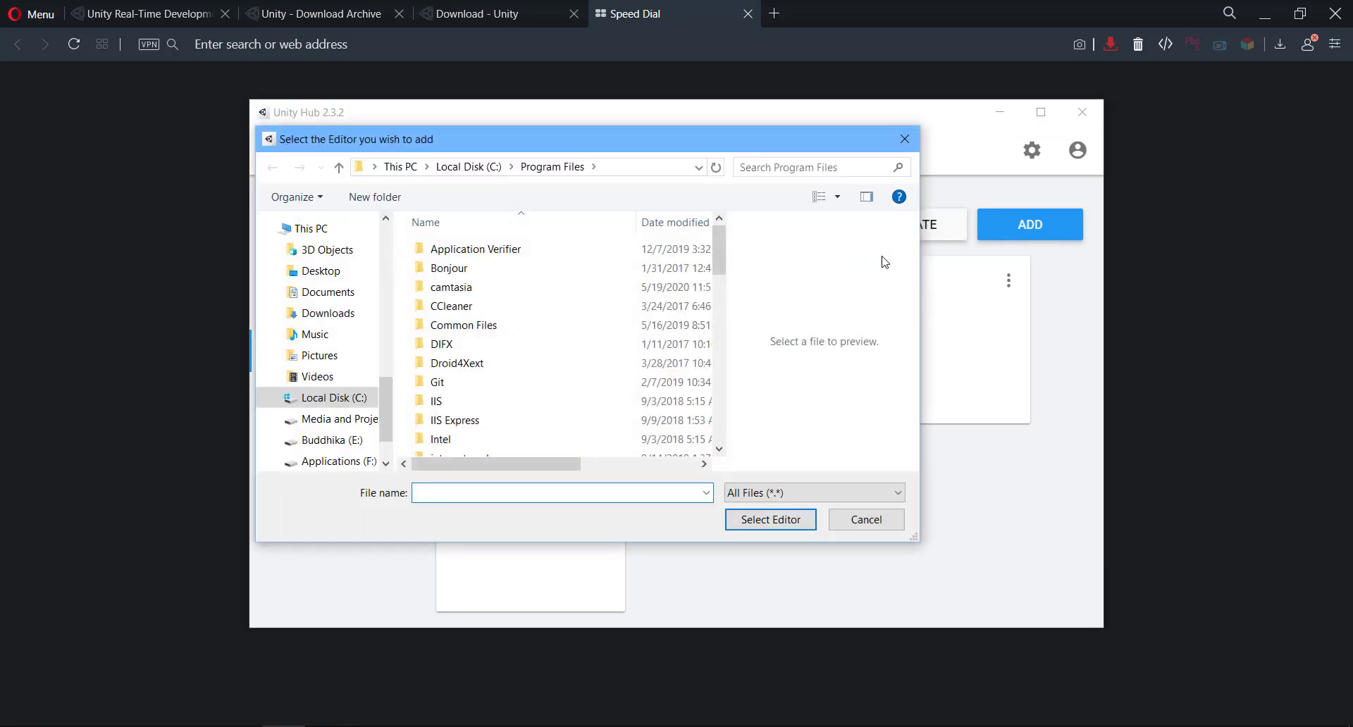
scroll(721, 254, "down", 1)
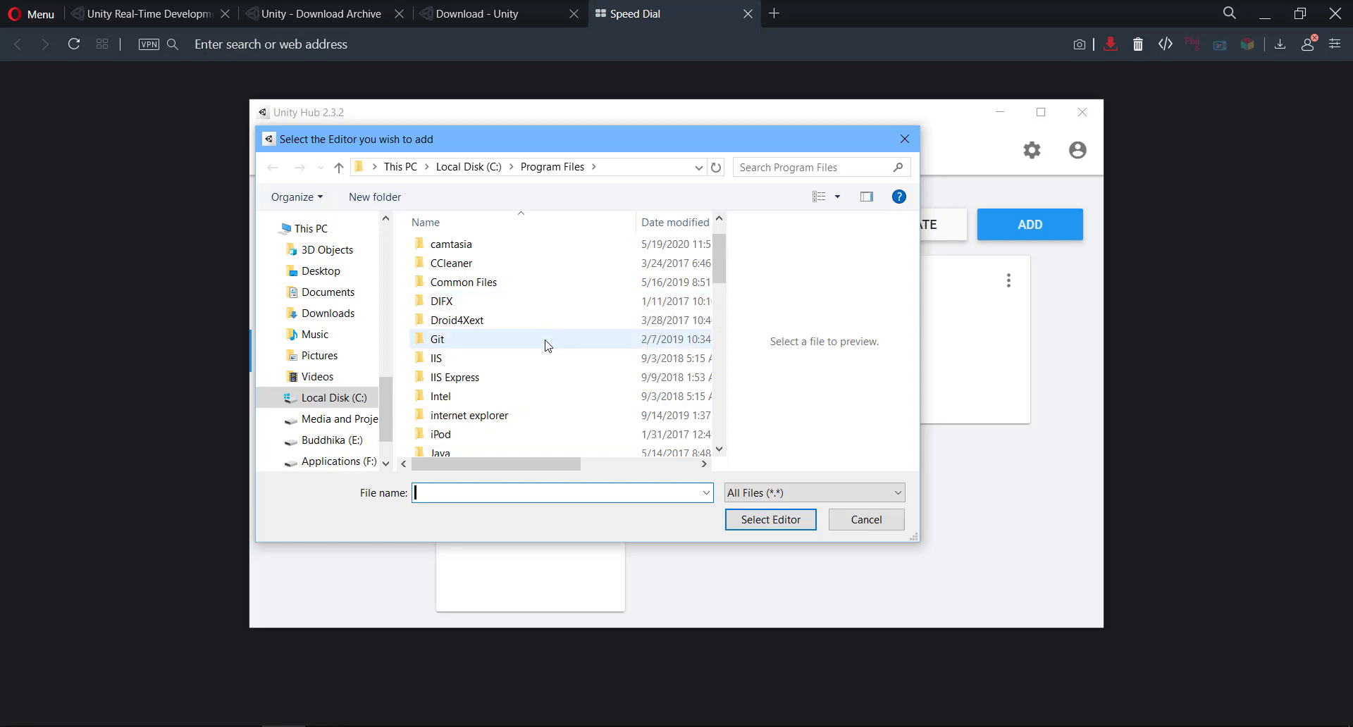
left_click(905, 139)
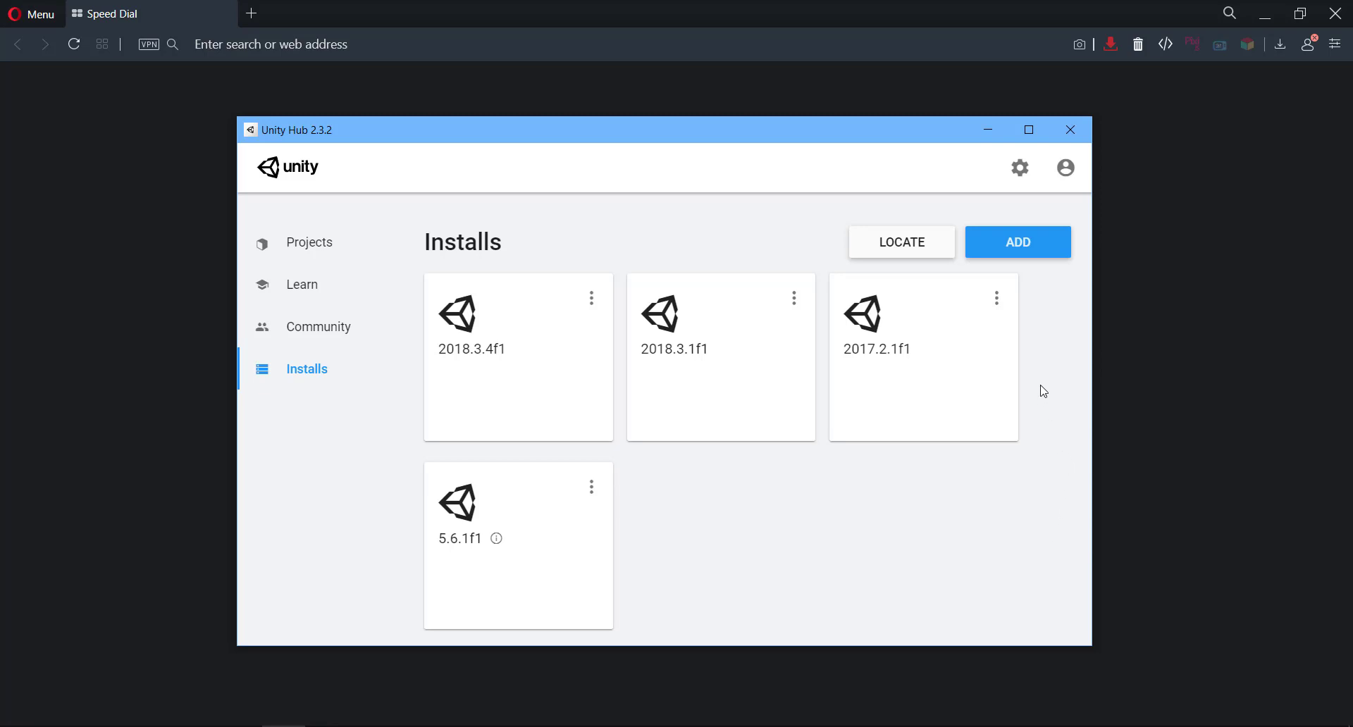
Start adding Unity 2019.3.15f1 and look through its optional modules, from dev tools and platform build support to documentation and language packs
left_click(1033, 248)
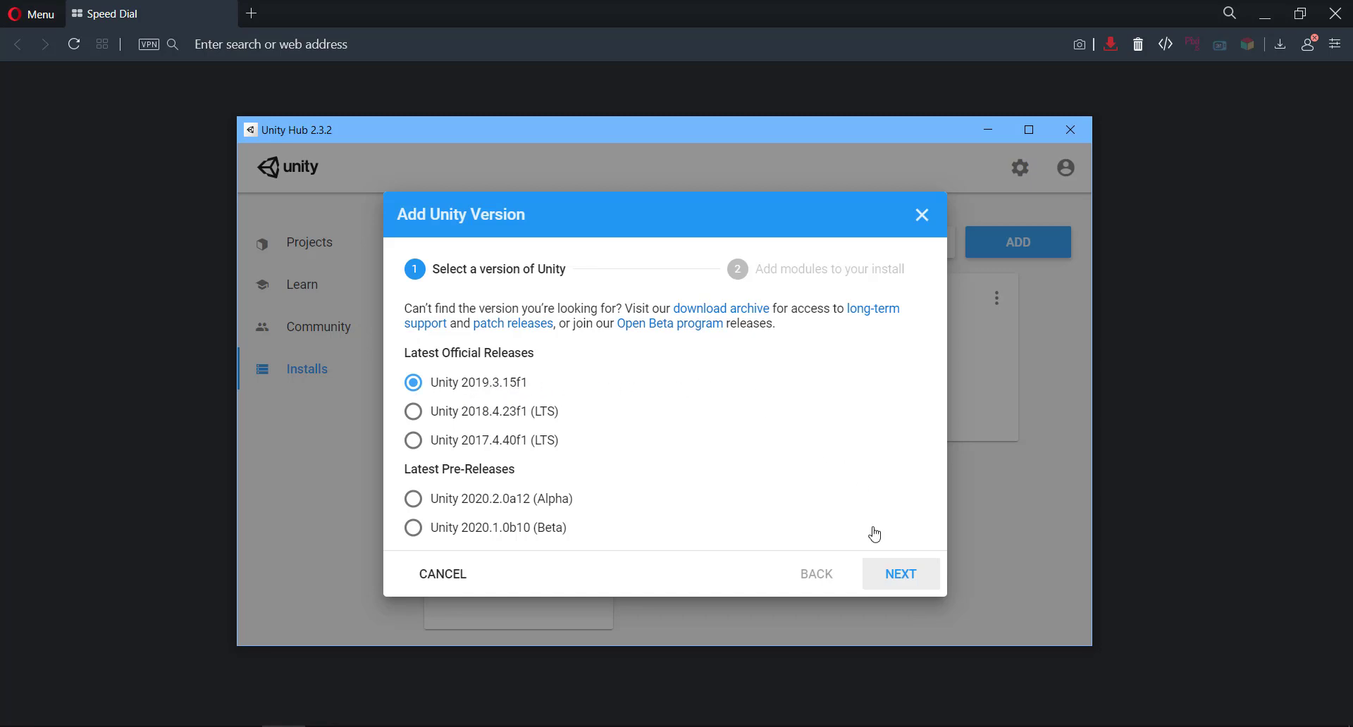
left_click(913, 585)
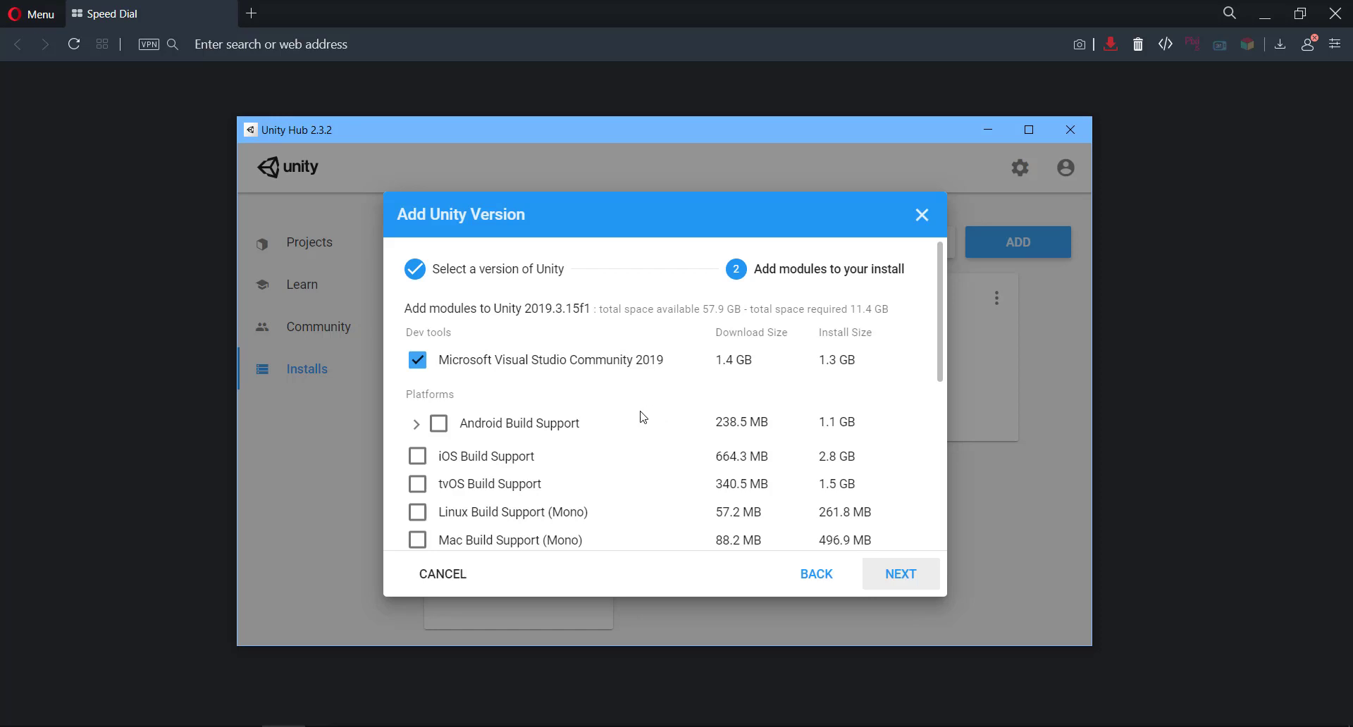
scroll(561, 476, "down", 1)
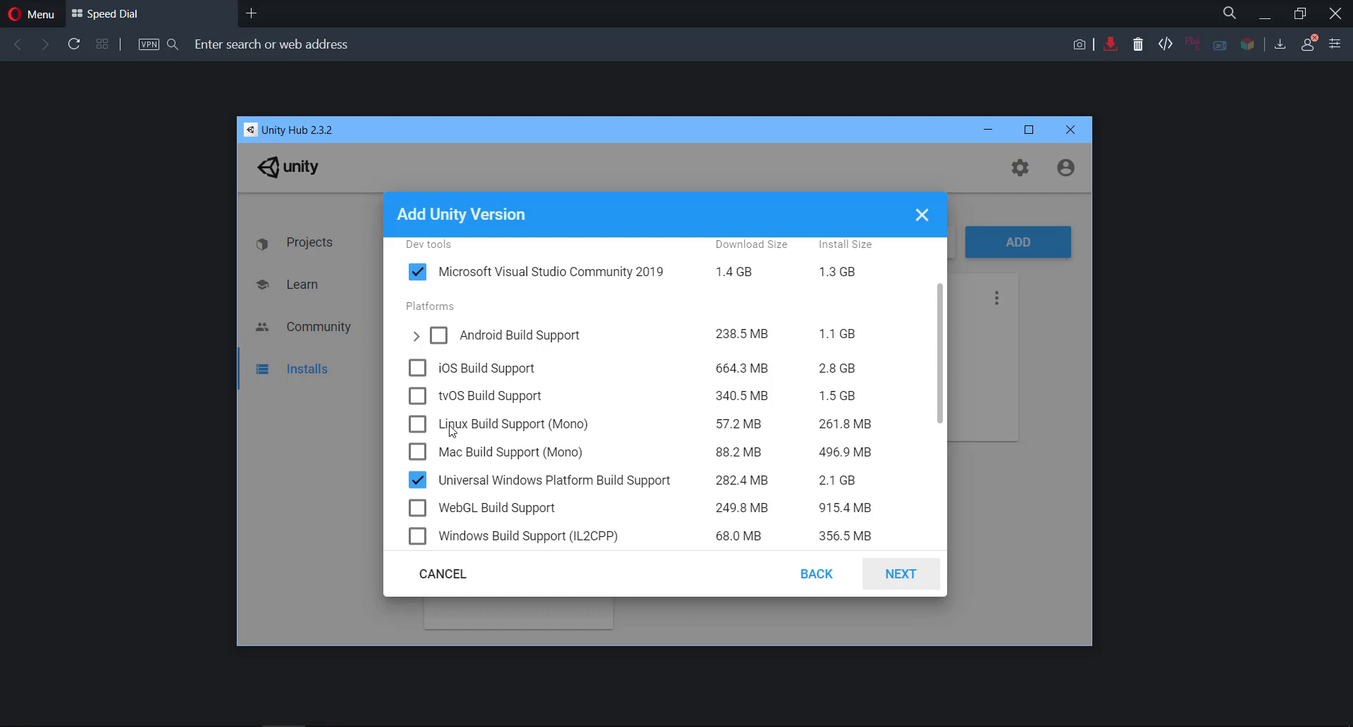
scroll(523, 459, "down", 1)
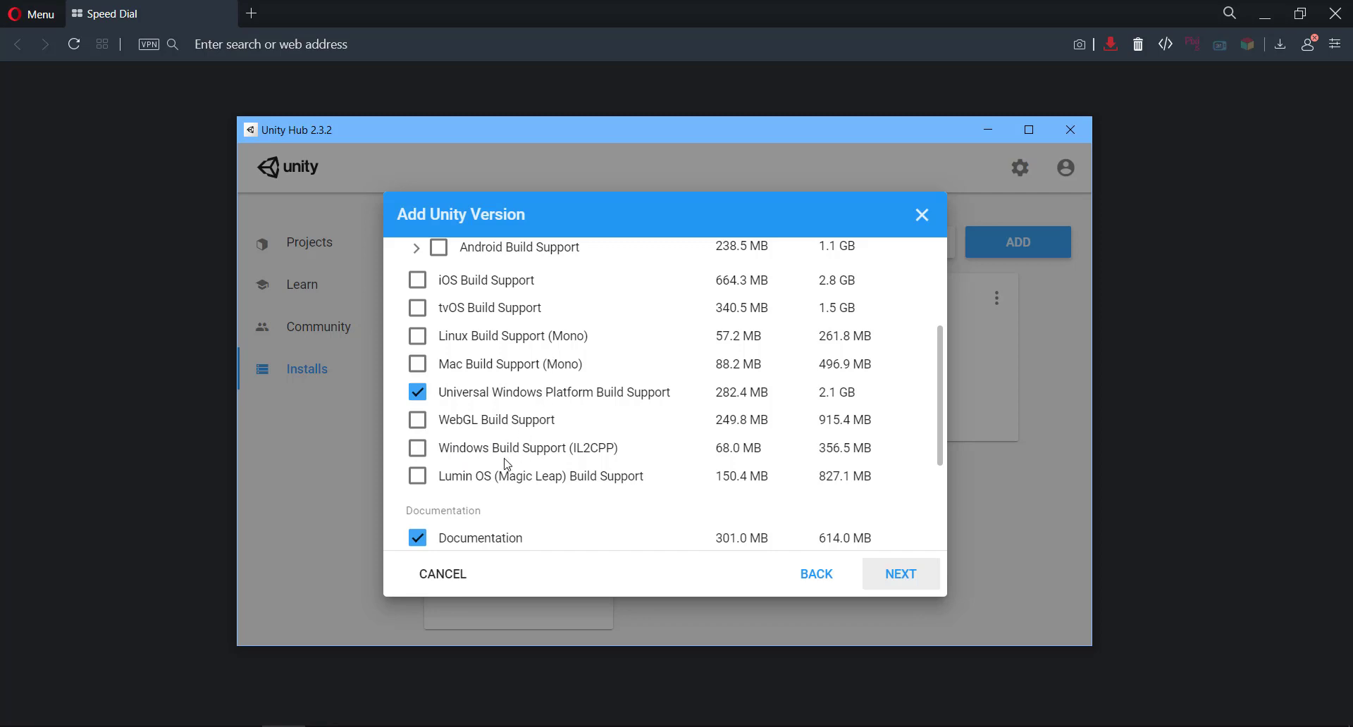
scroll(508, 464, "up", 2)
scroll(503, 446, "down", 3)
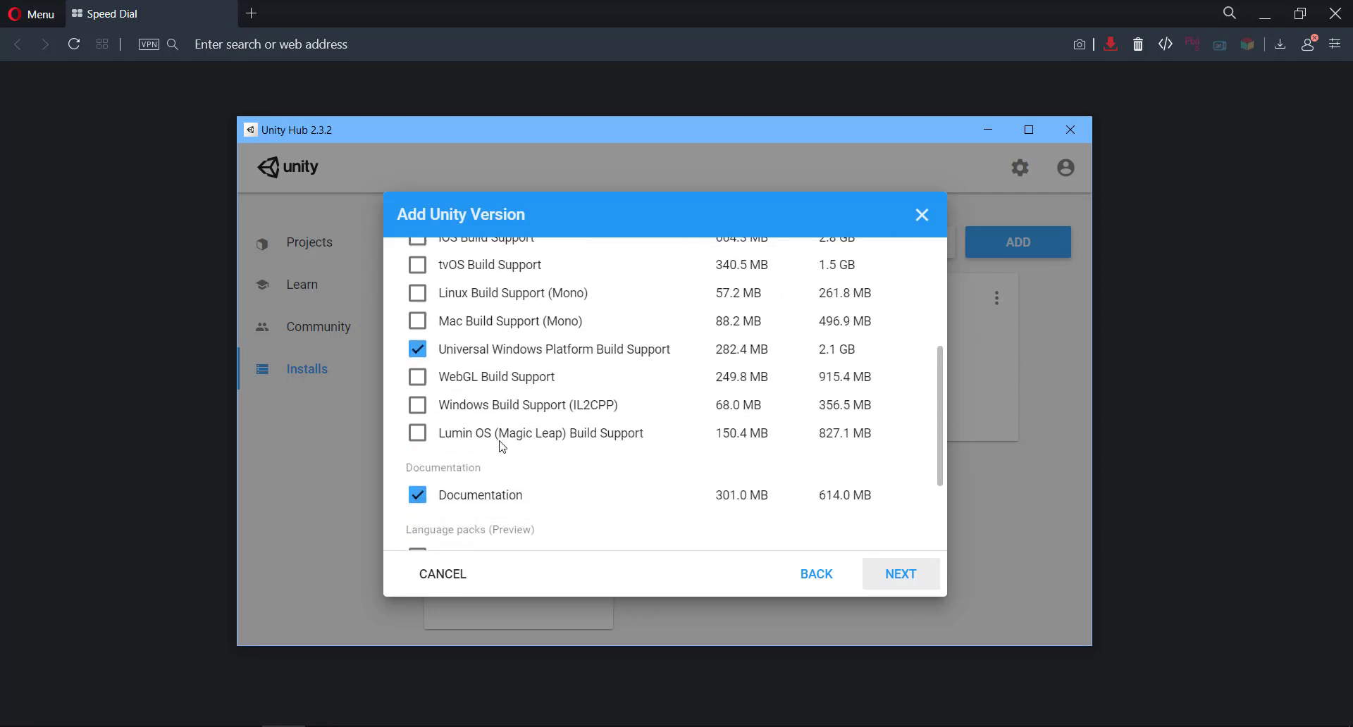
scroll(502, 446, "down", 1)
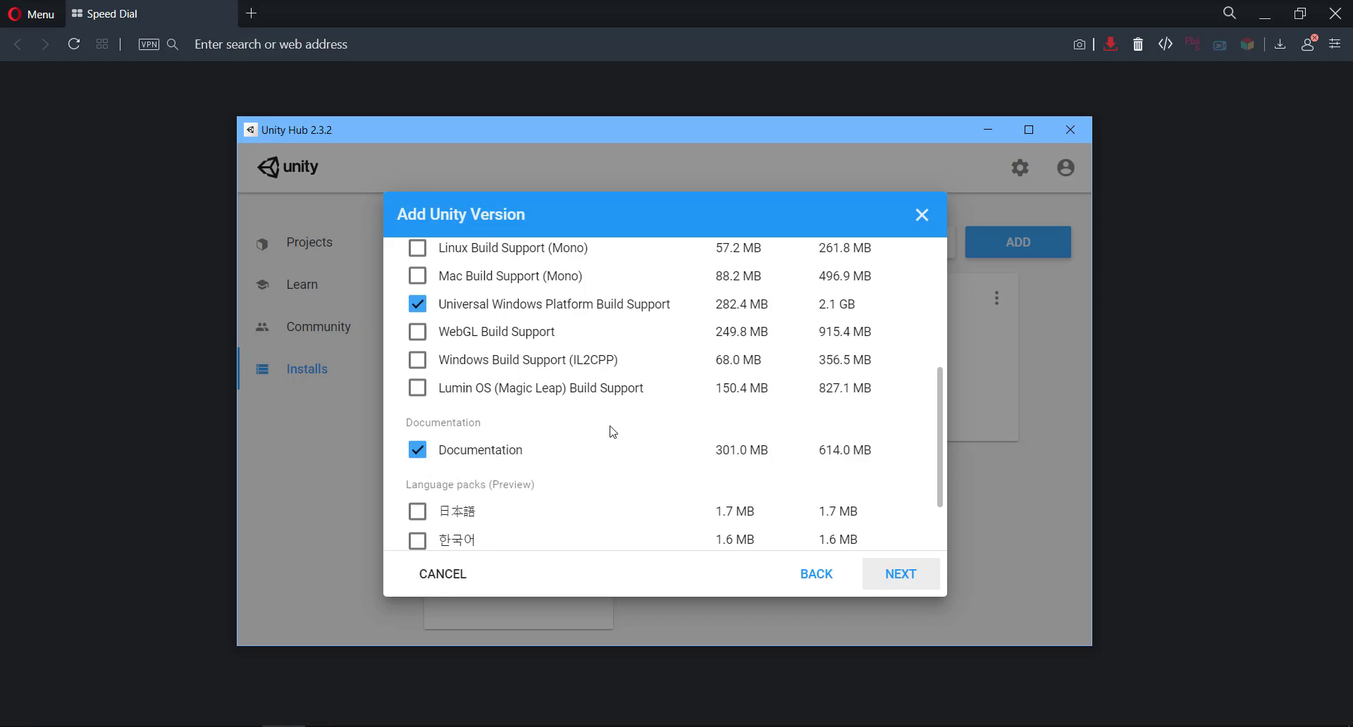
scroll(612, 430, "down", 2)
scroll(610, 429, "up", 5)
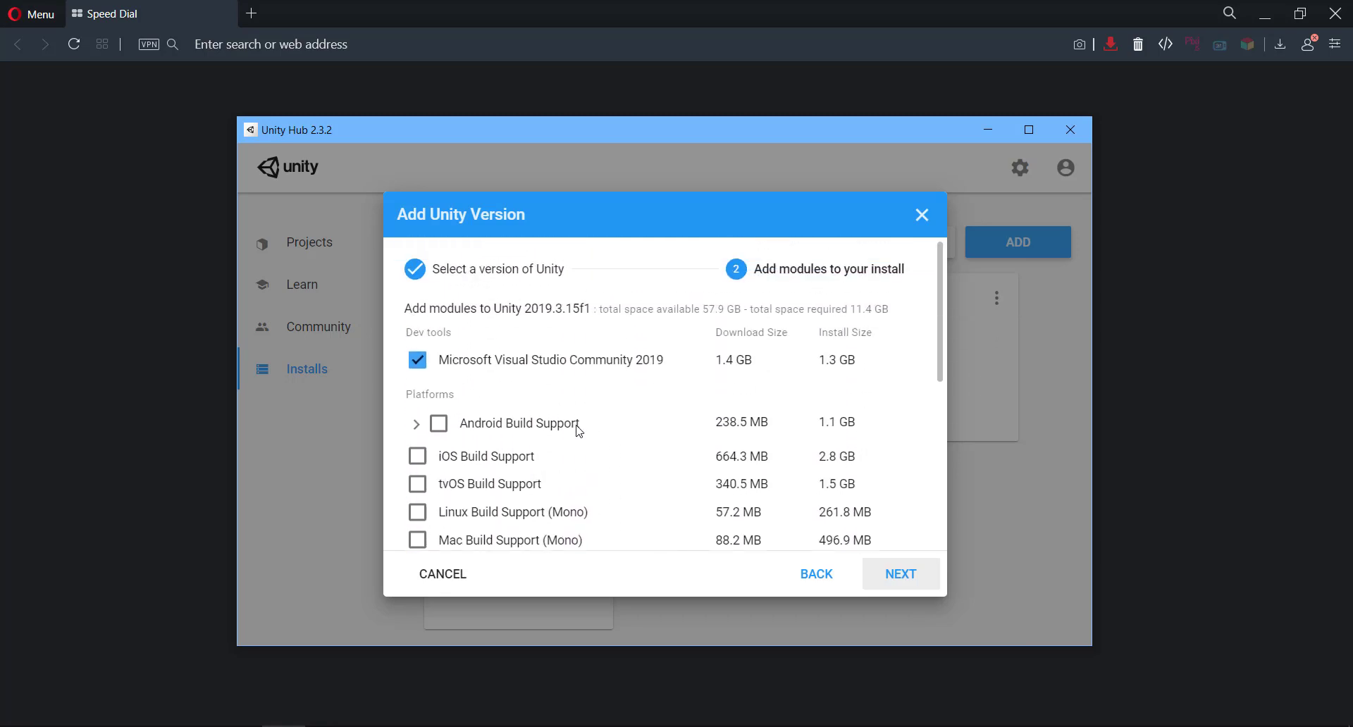
scroll(483, 388, "down", 3)
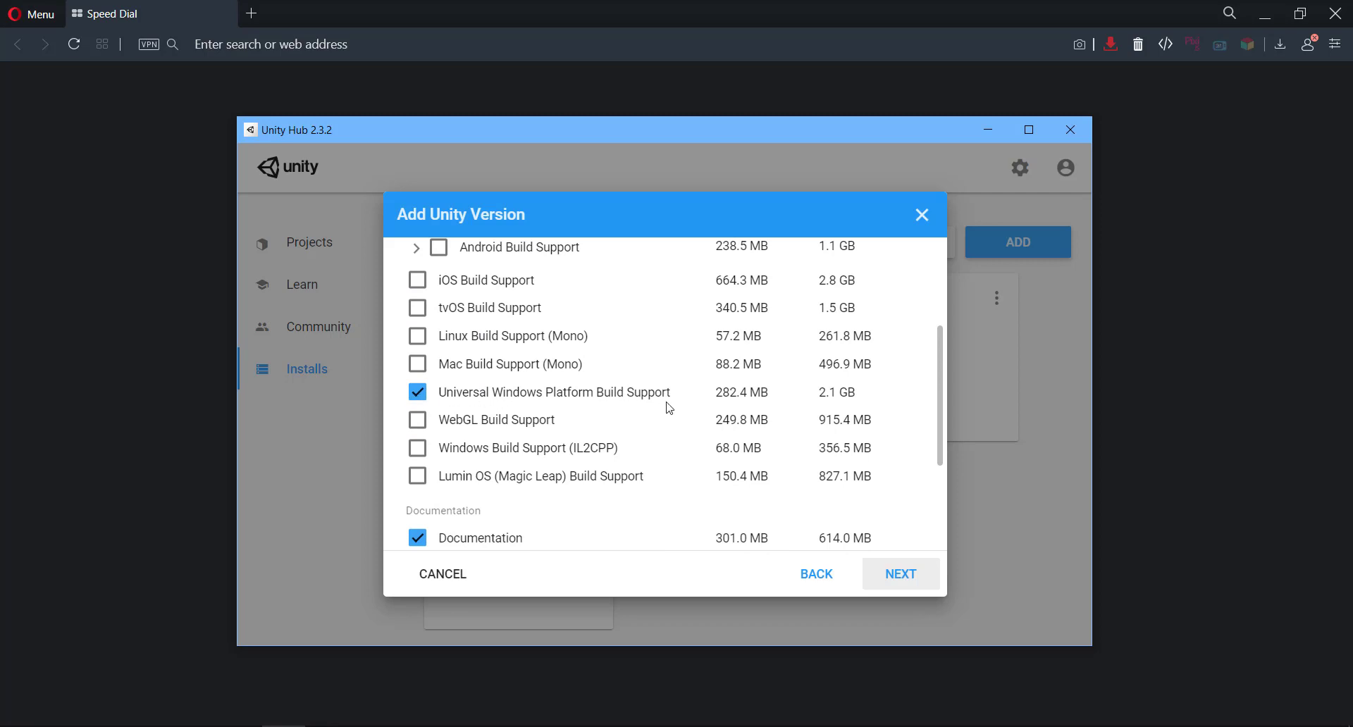
scroll(660, 403, "up", 3)
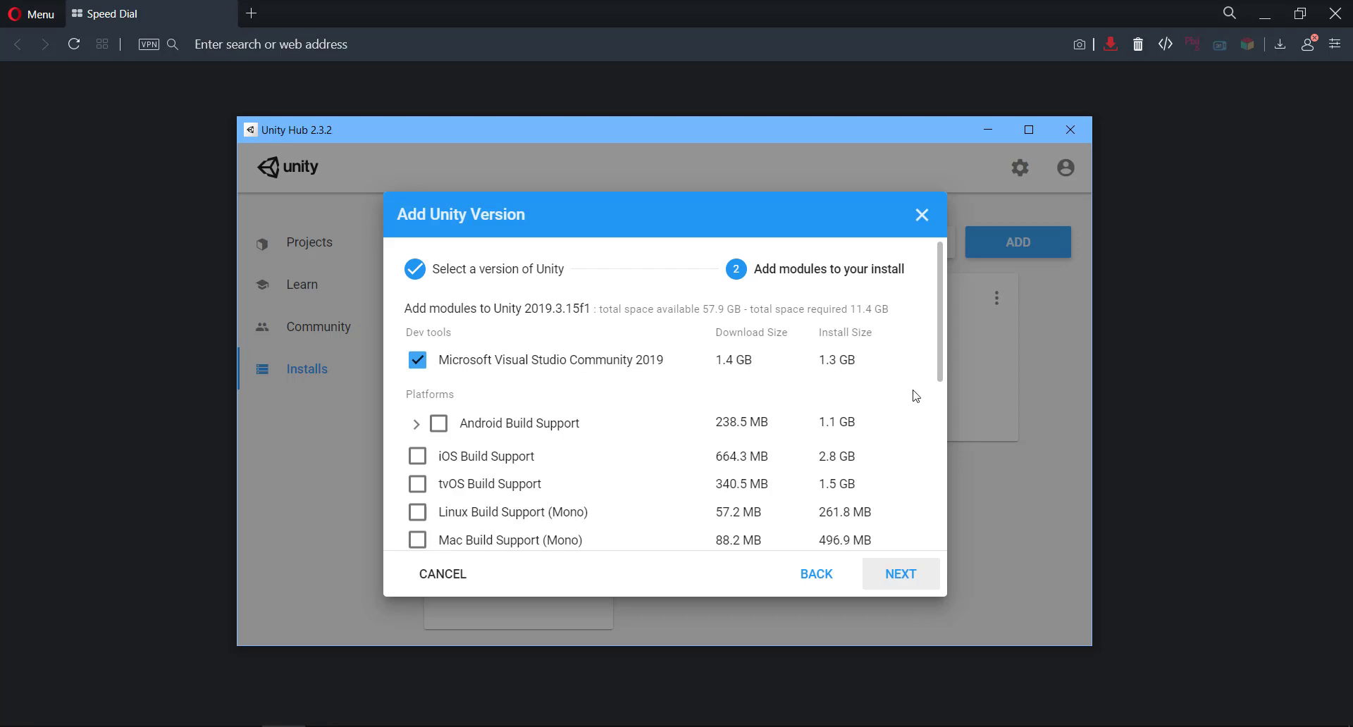
scroll(927, 360, "down", 5)
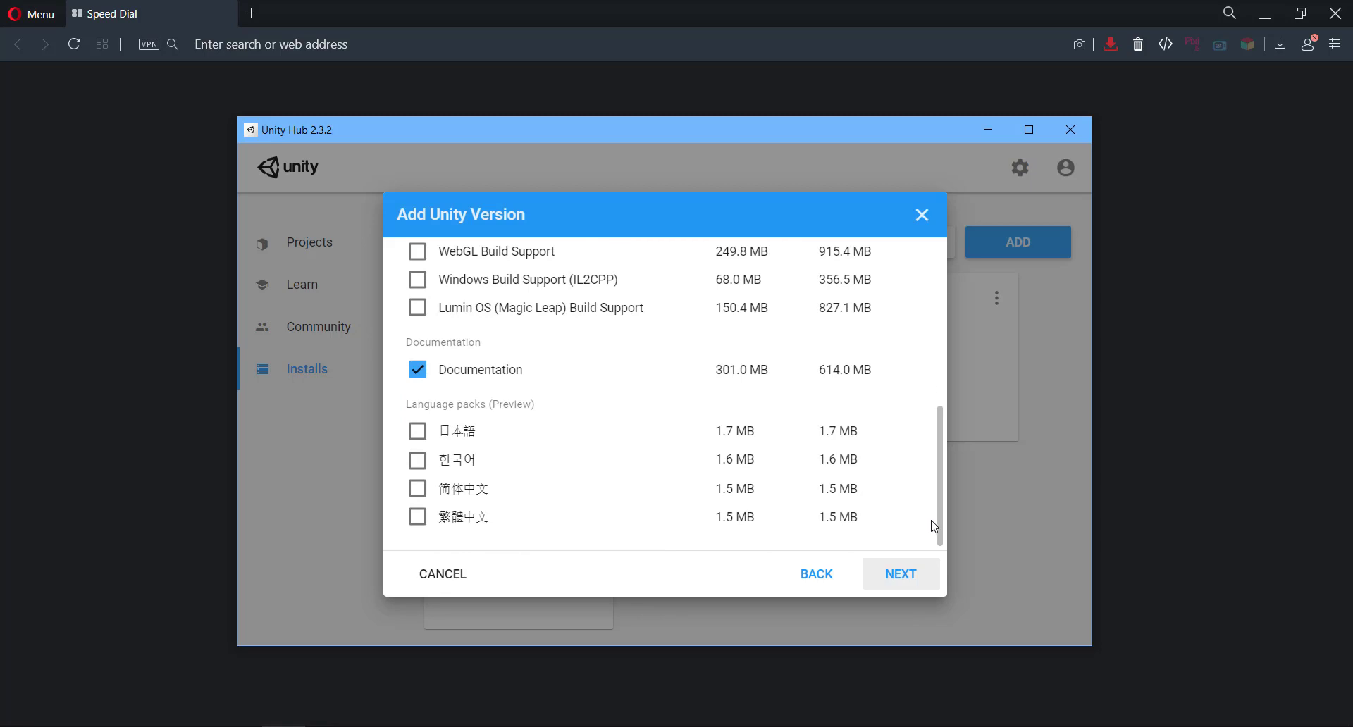
Proceed with the preselected Unity 2019.3.15f1 modules and accept the Visual Studio 2019 Community license terms
left_click(895, 575)
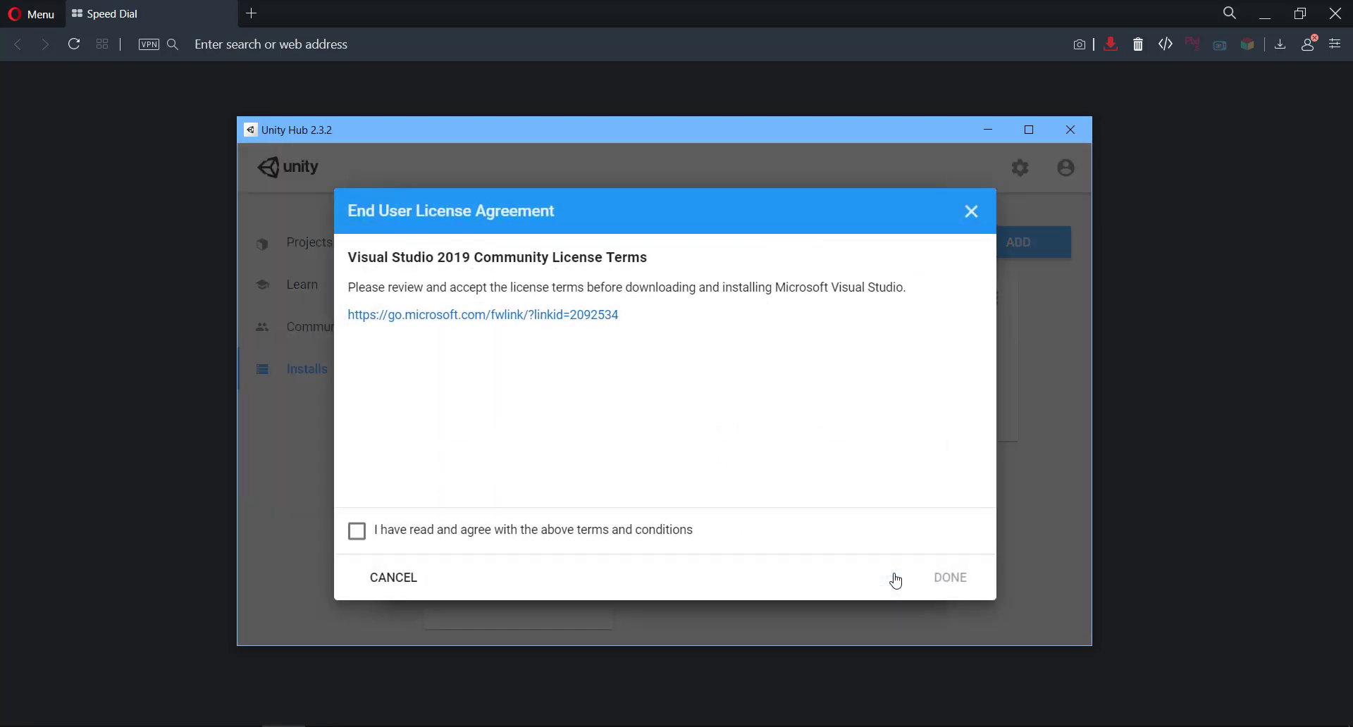
left_click(357, 533)
left_click(946, 585)
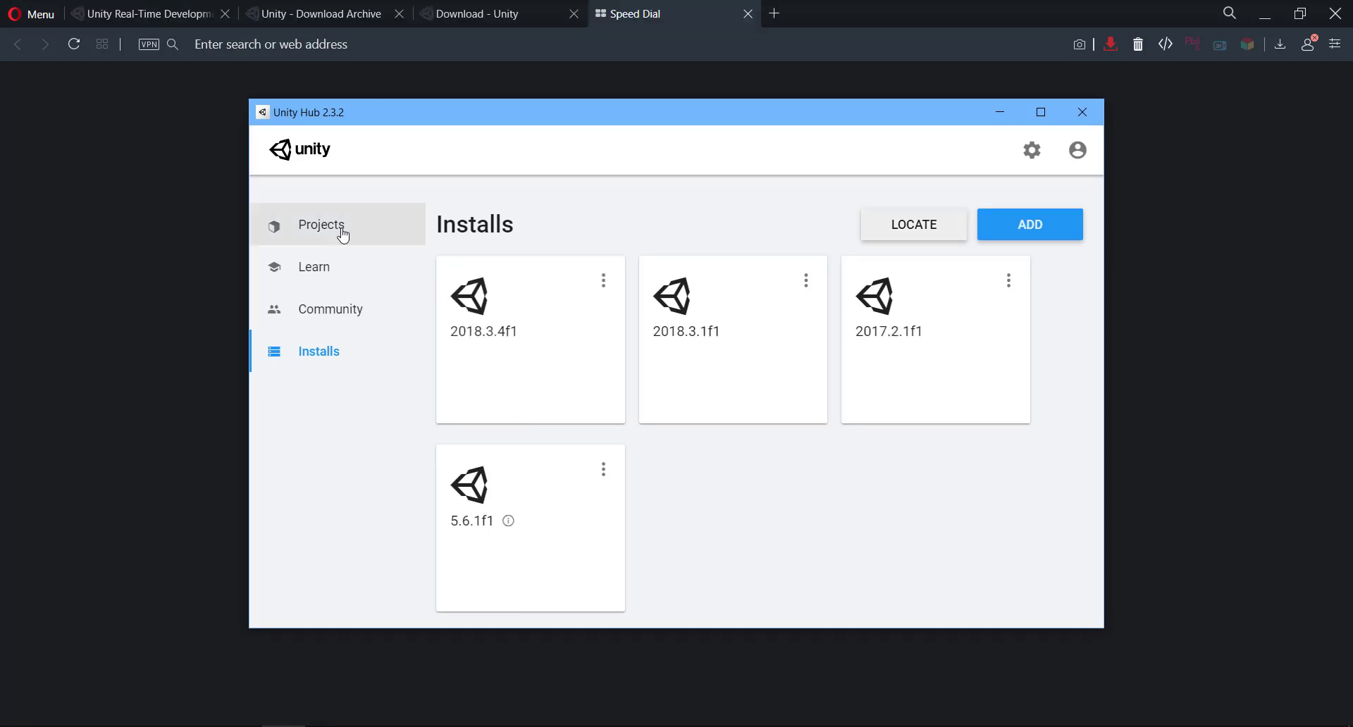
Start a new project from the Projects section using Unity 2018.3.4f1
left_click(342, 232)
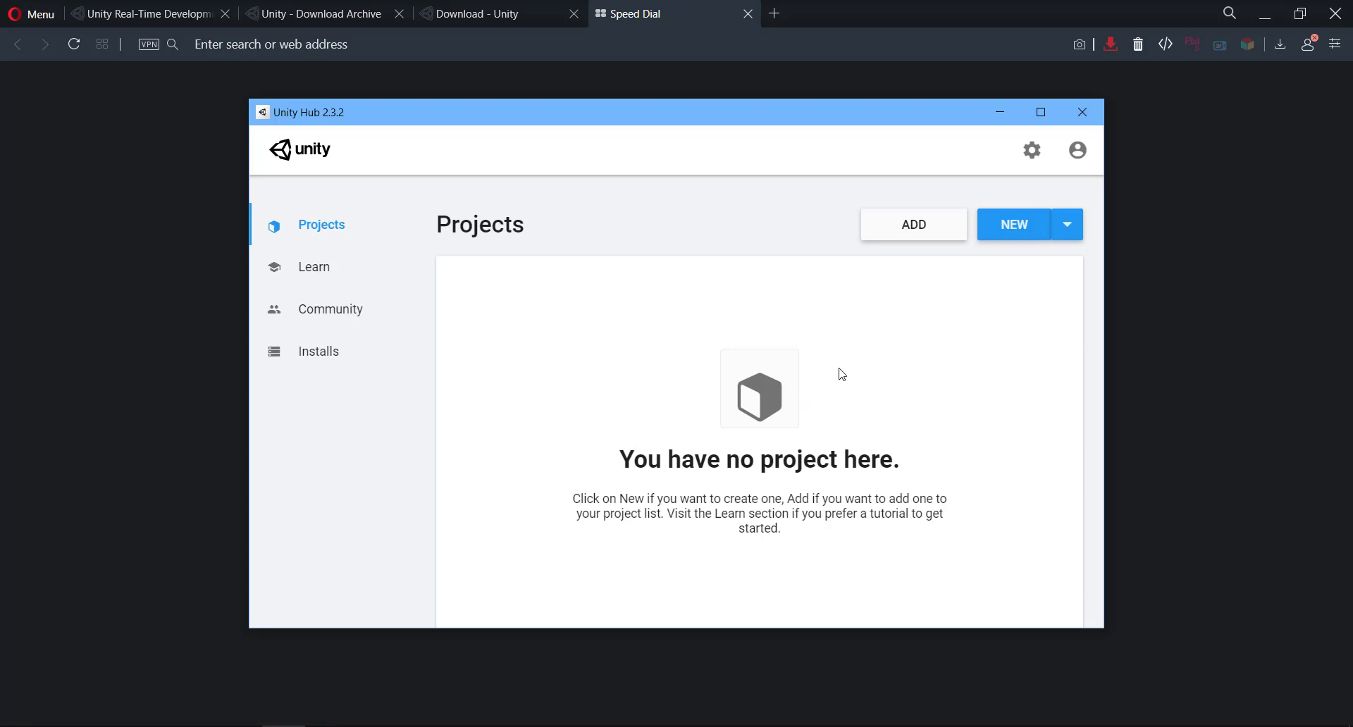
left_click(1072, 231)
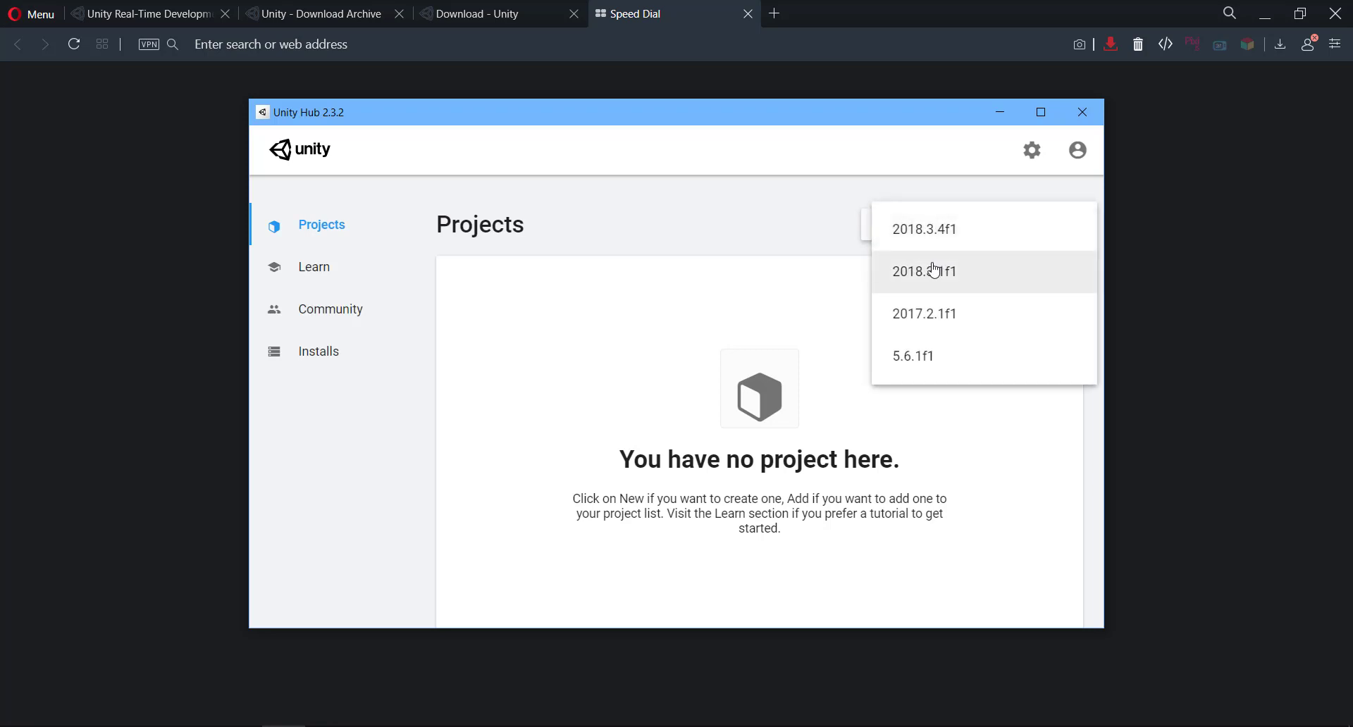
left_click(1068, 226)
left_click(1070, 231)
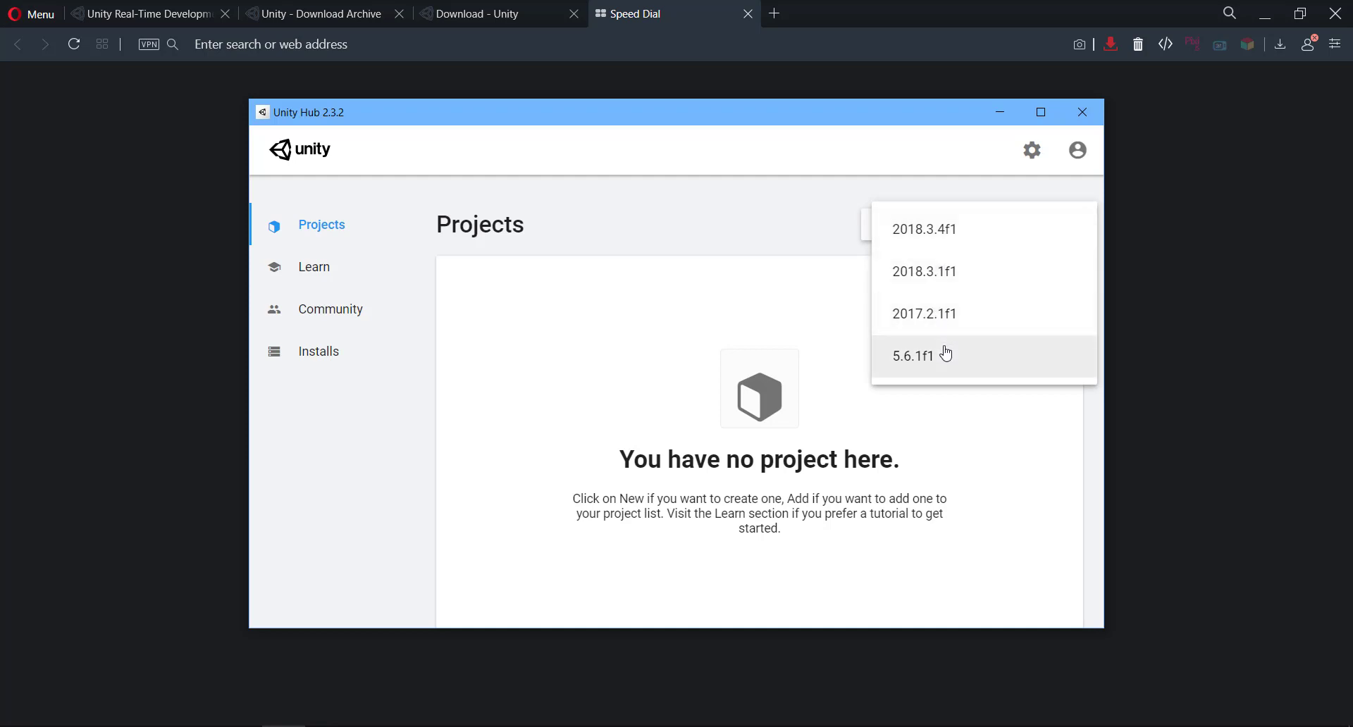
left_click(954, 243)
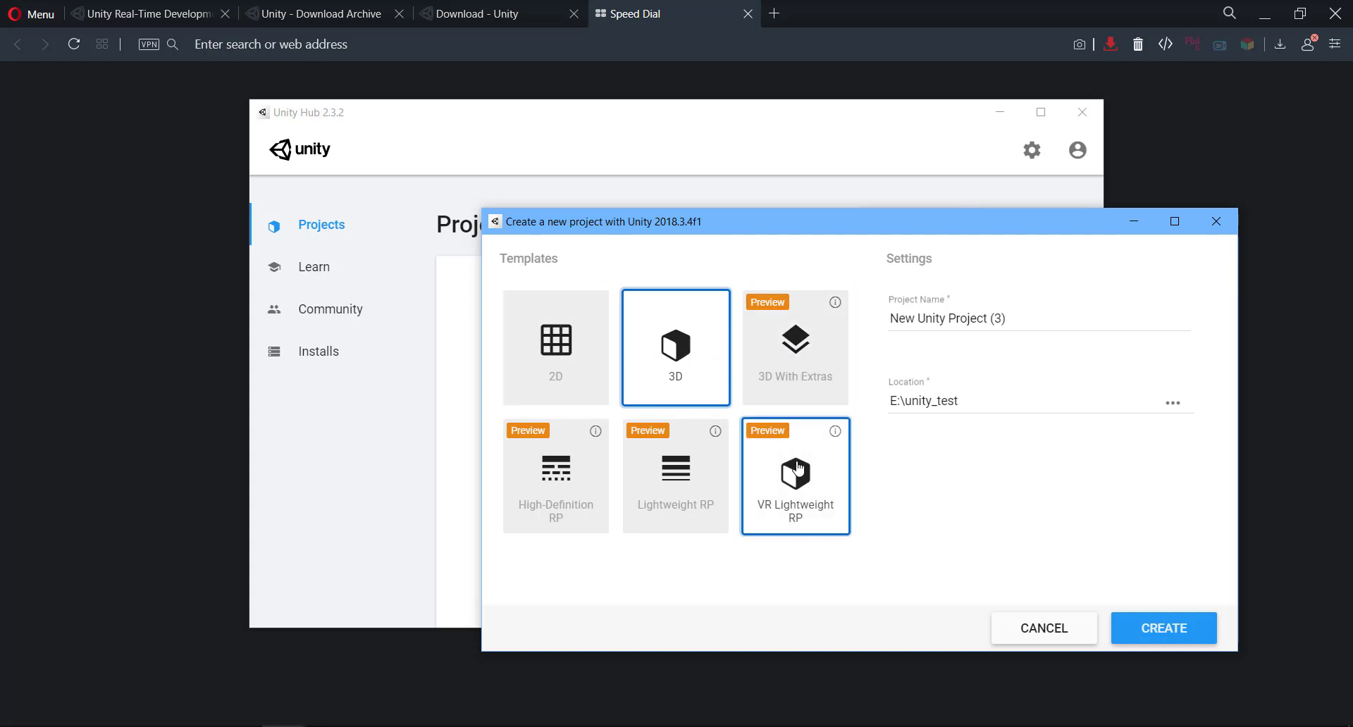
Look through the project templates from 2D to Lightweight RP, reading the descriptions of 3D With Extras and High-Definition RP
left_click(807, 384)
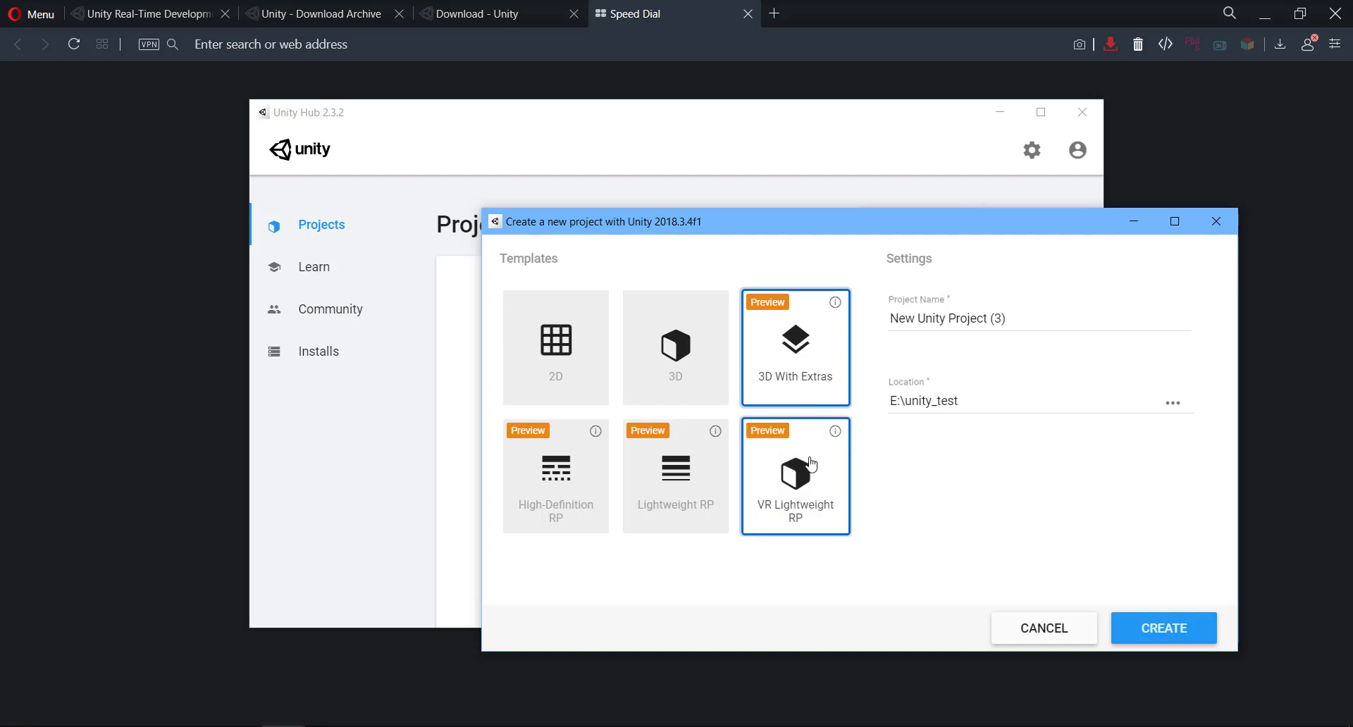
left_click(562, 369)
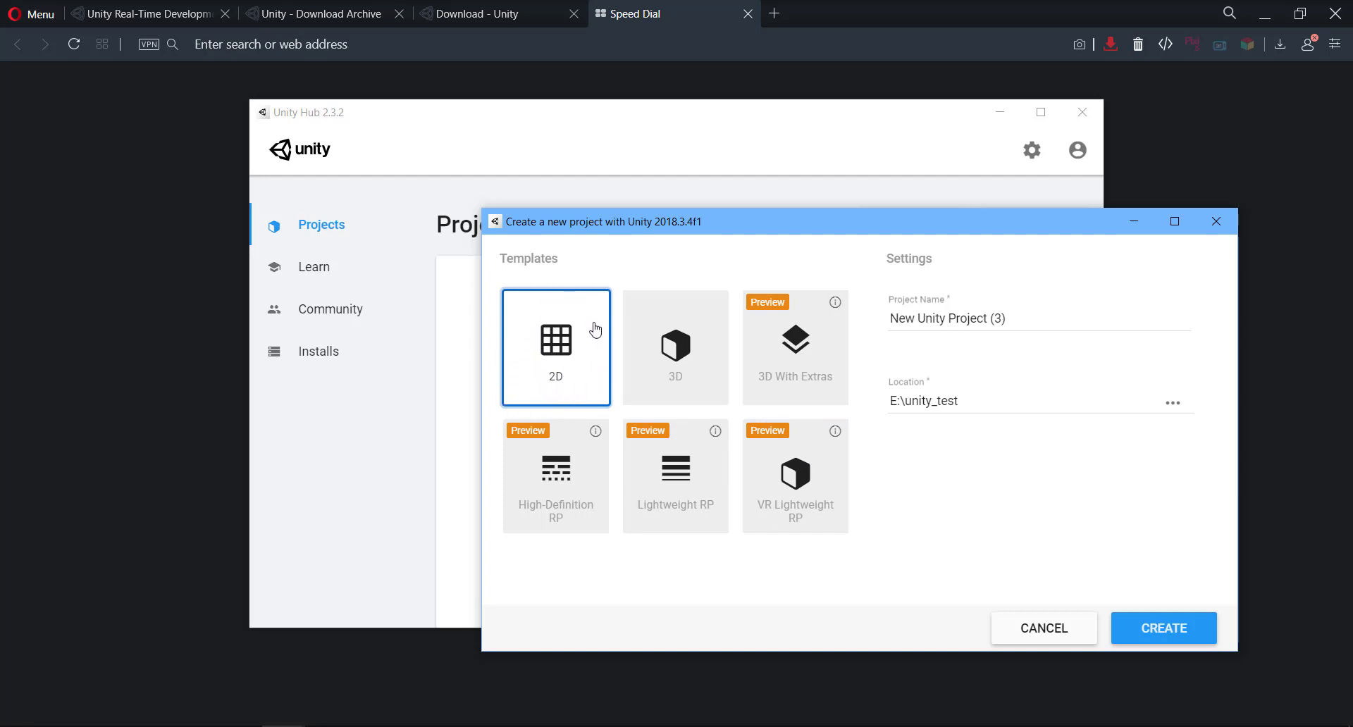
left_click(659, 358)
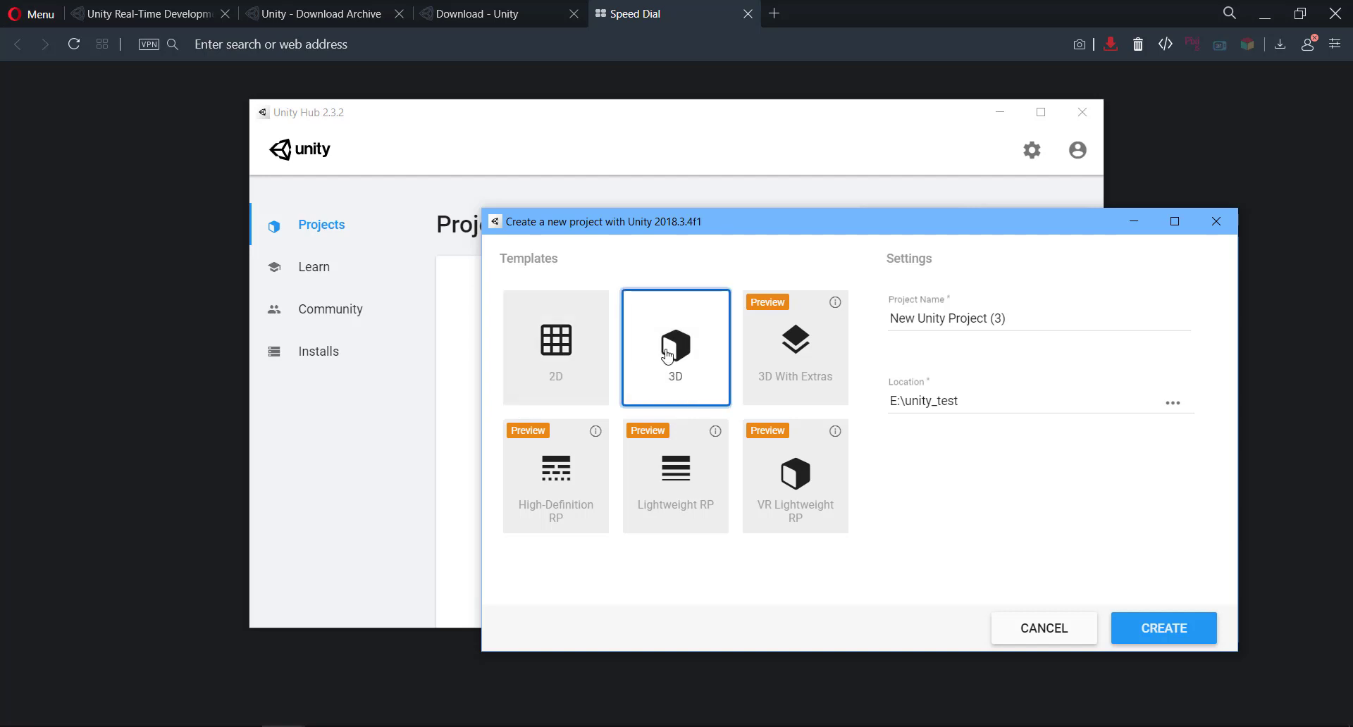
left_click(810, 370)
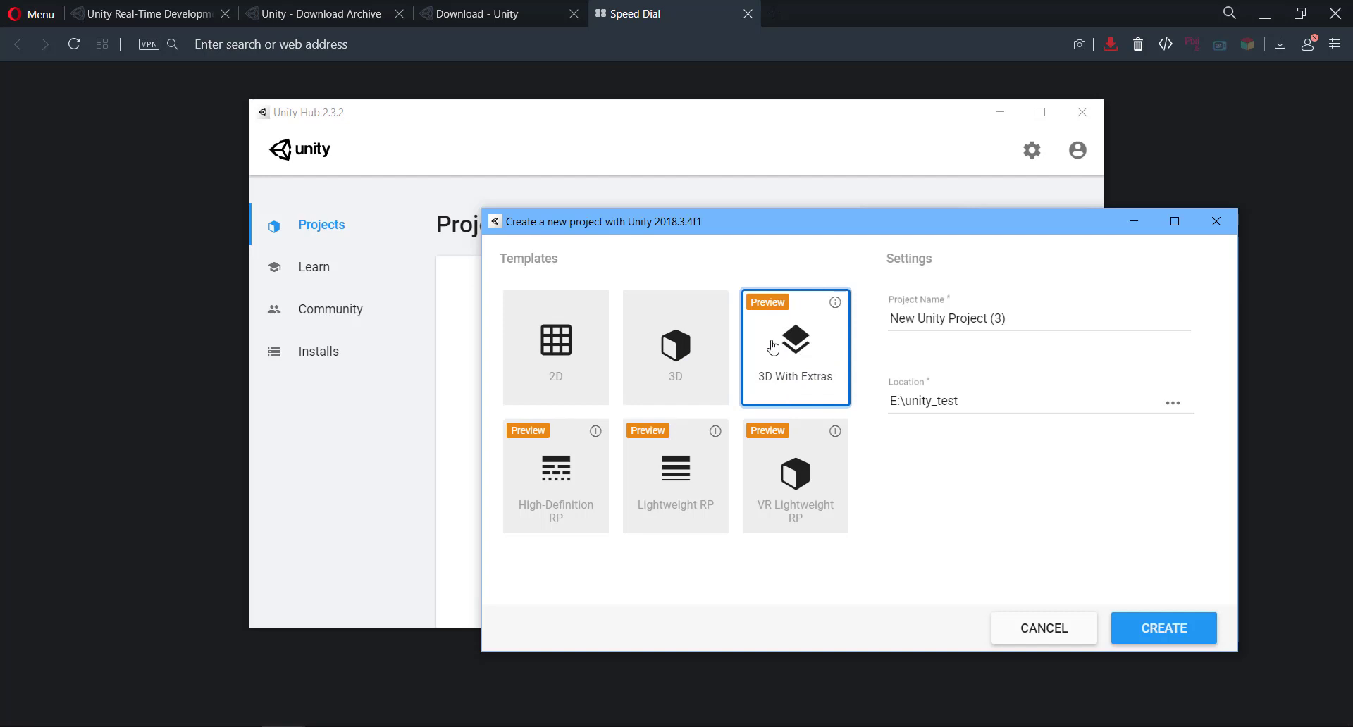
left_click(835, 303)
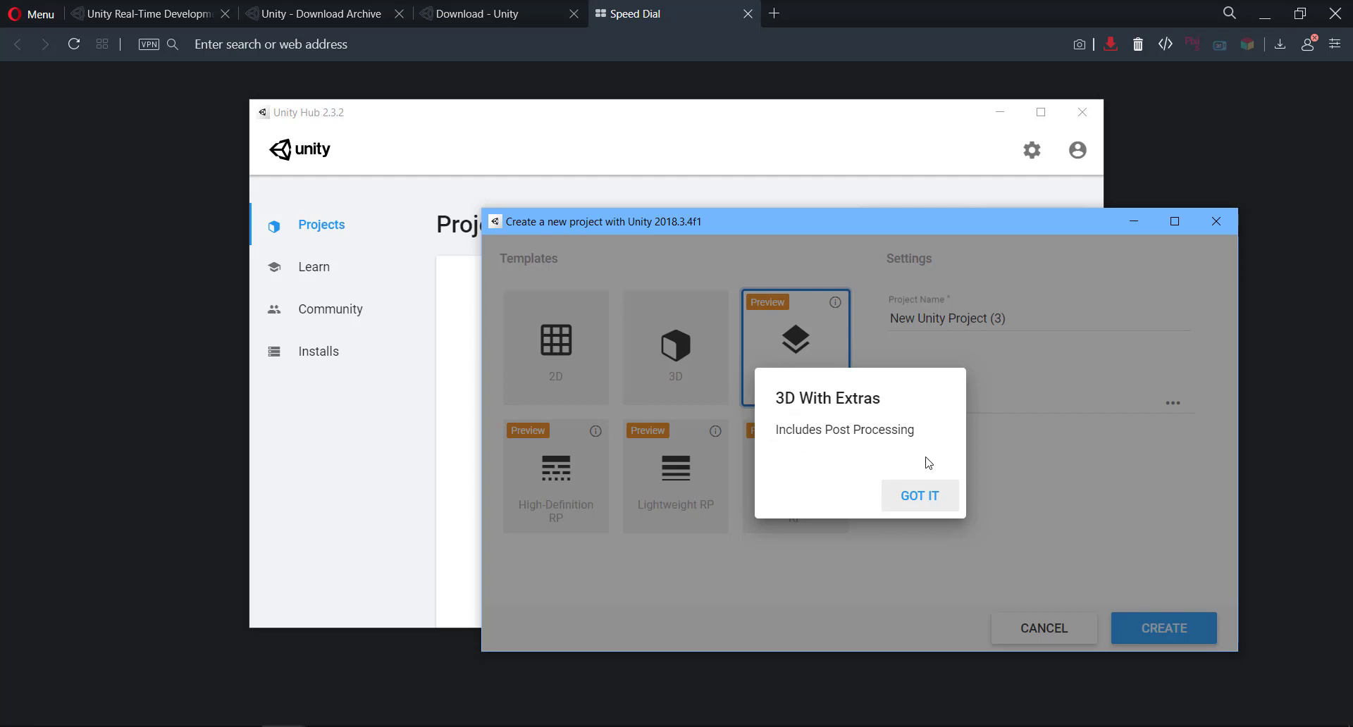
left_click(919, 497)
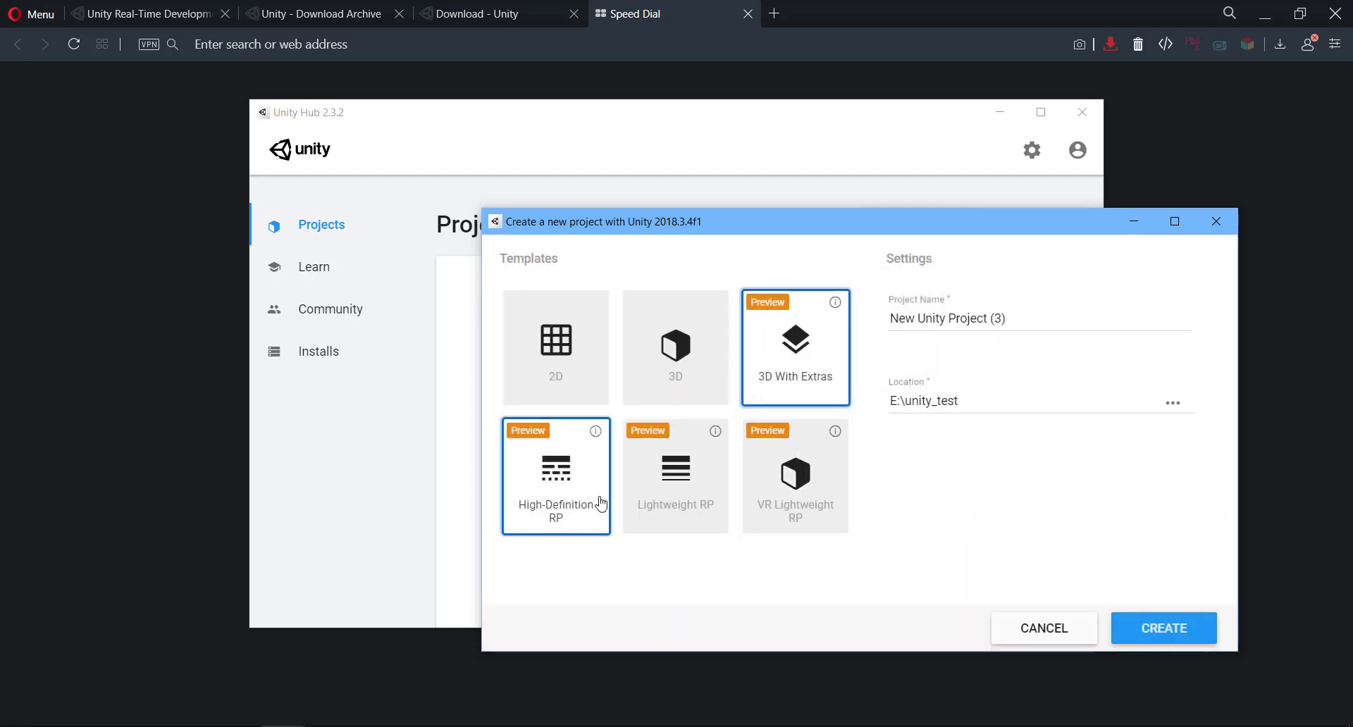
left_click(595, 433)
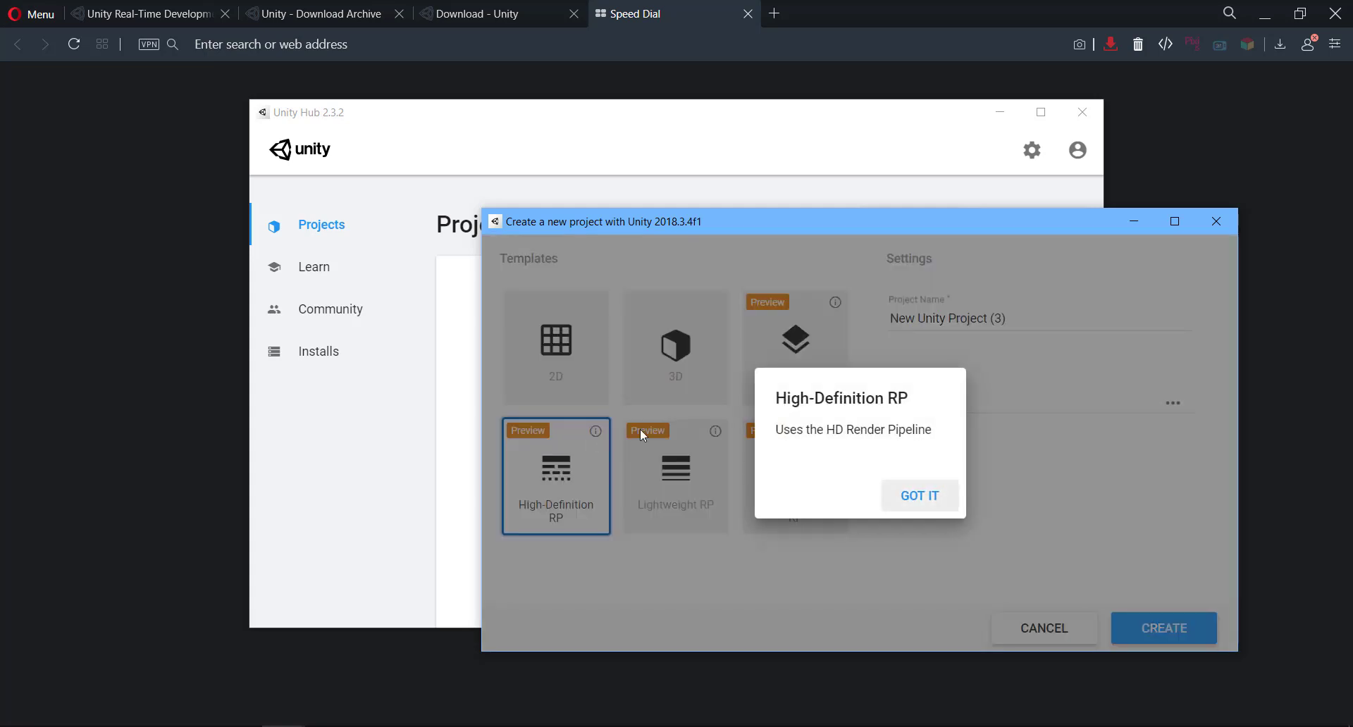
left_click(904, 497)
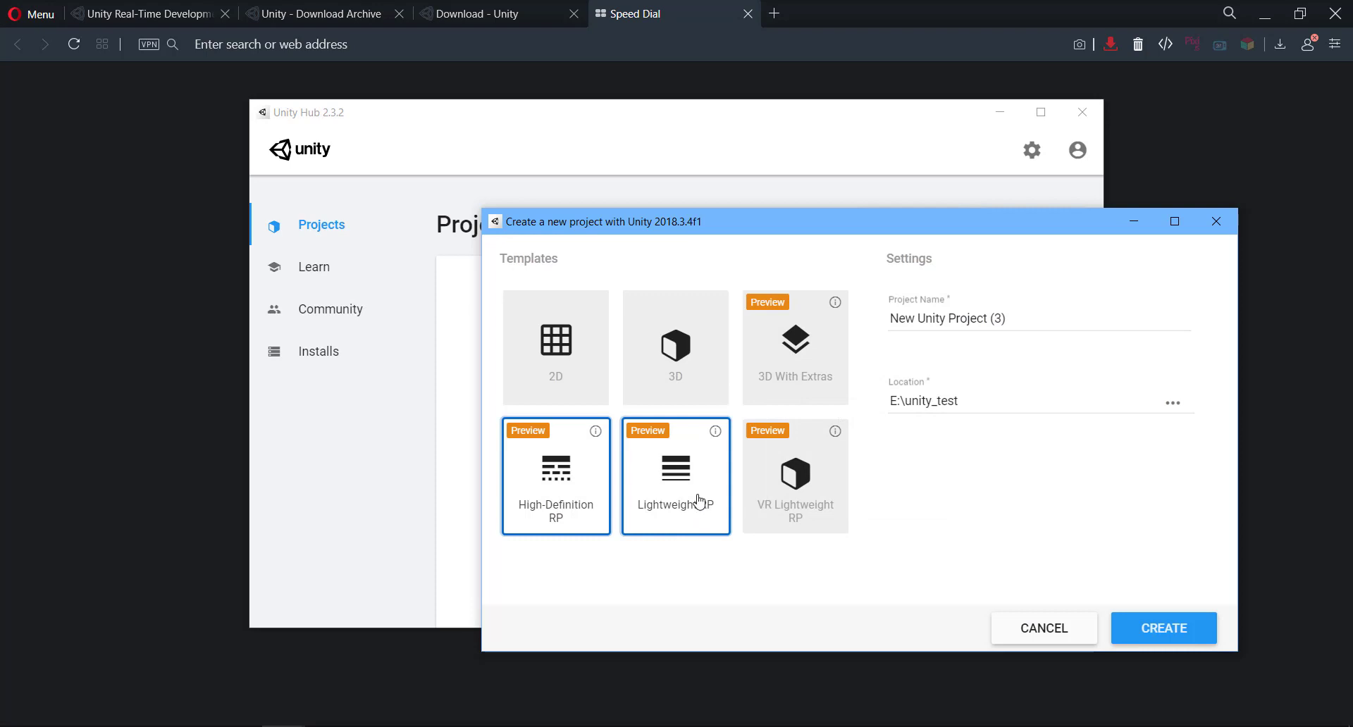
left_click(694, 505)
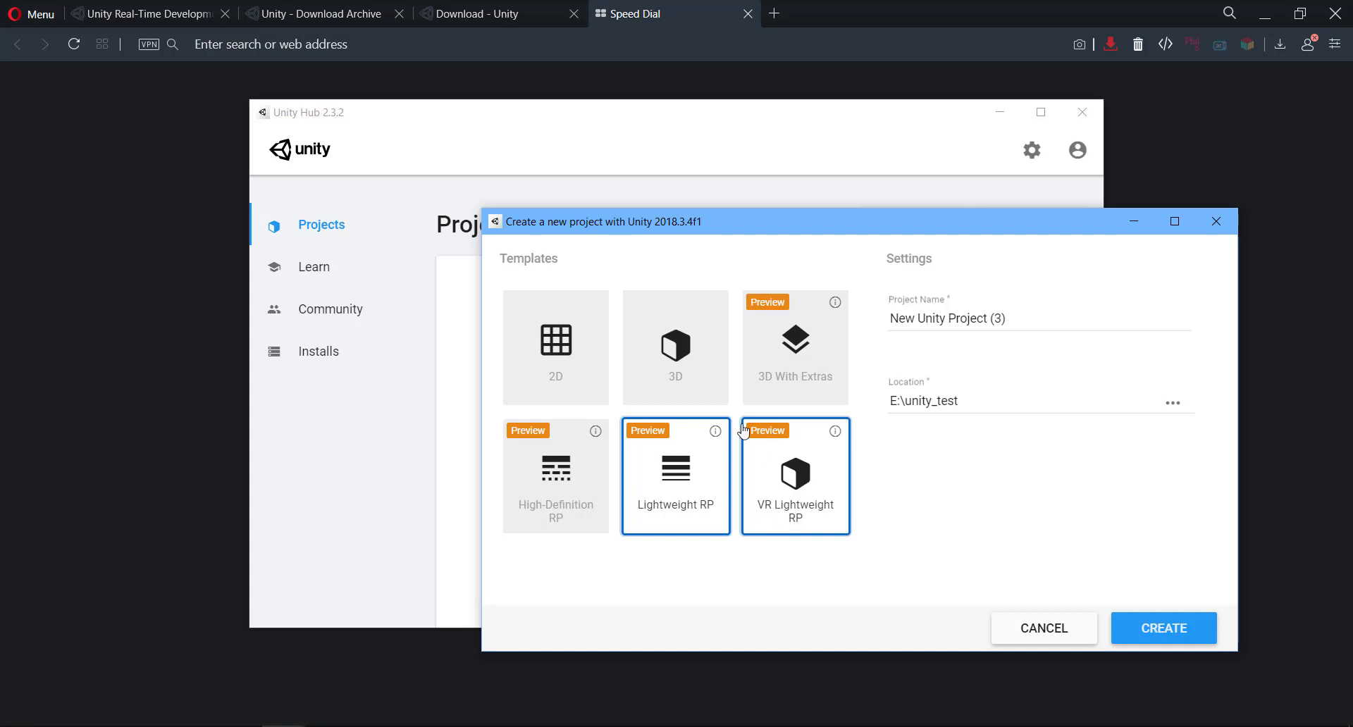
Choose the 3D template and name the project "my unity project"
left_click(682, 374)
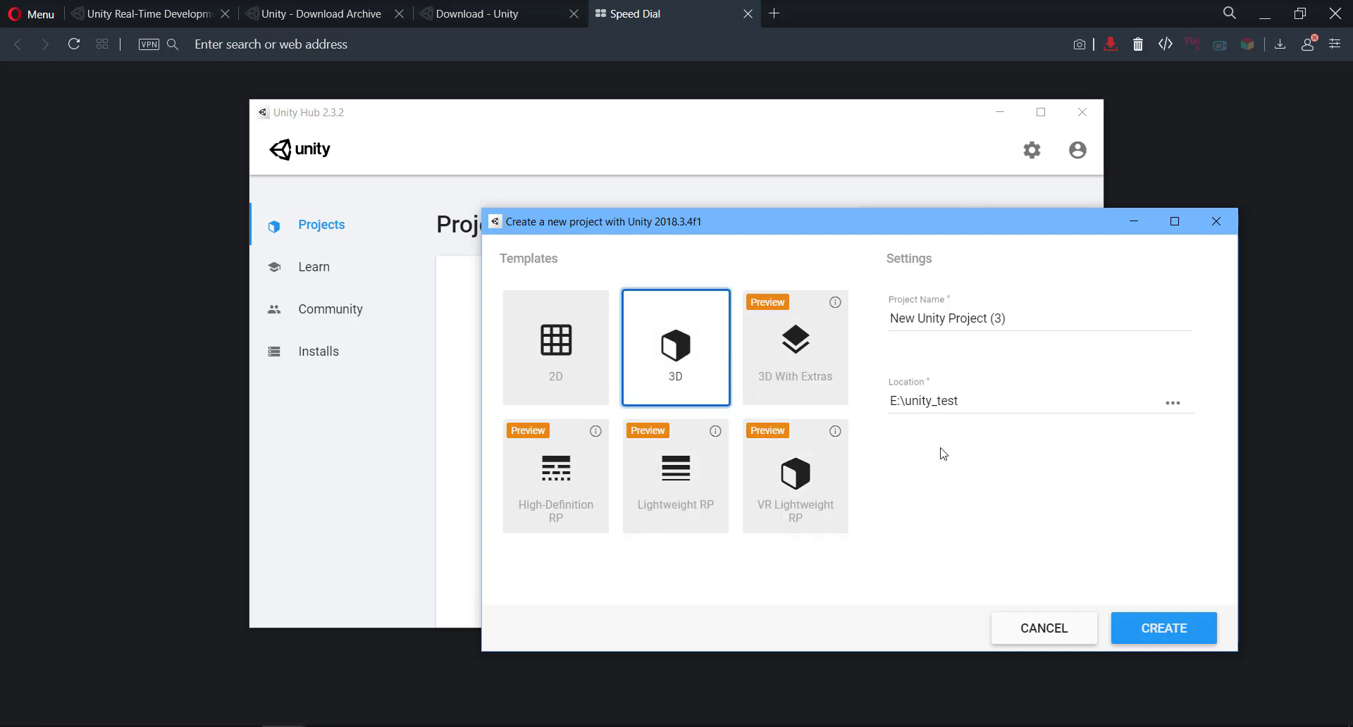
left_click(1011, 318)
left_click_drag(1011, 318, 893, 318)
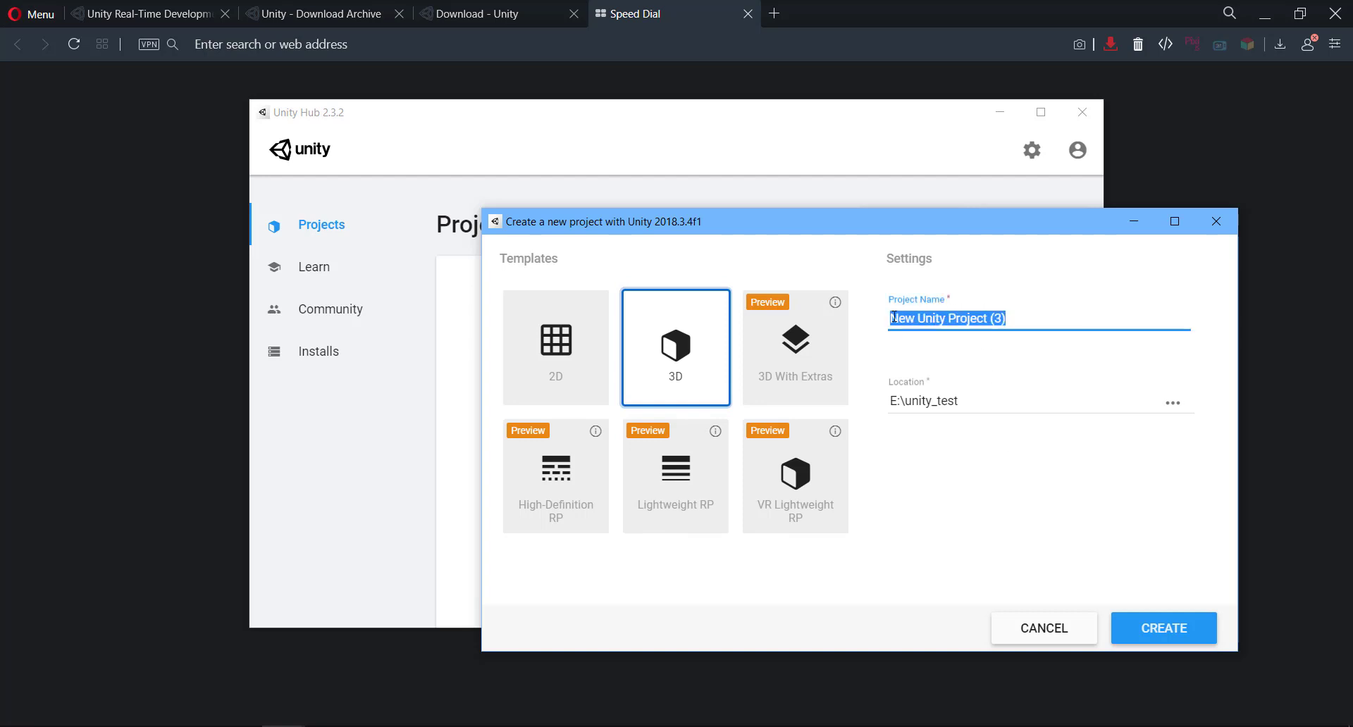
type("my")
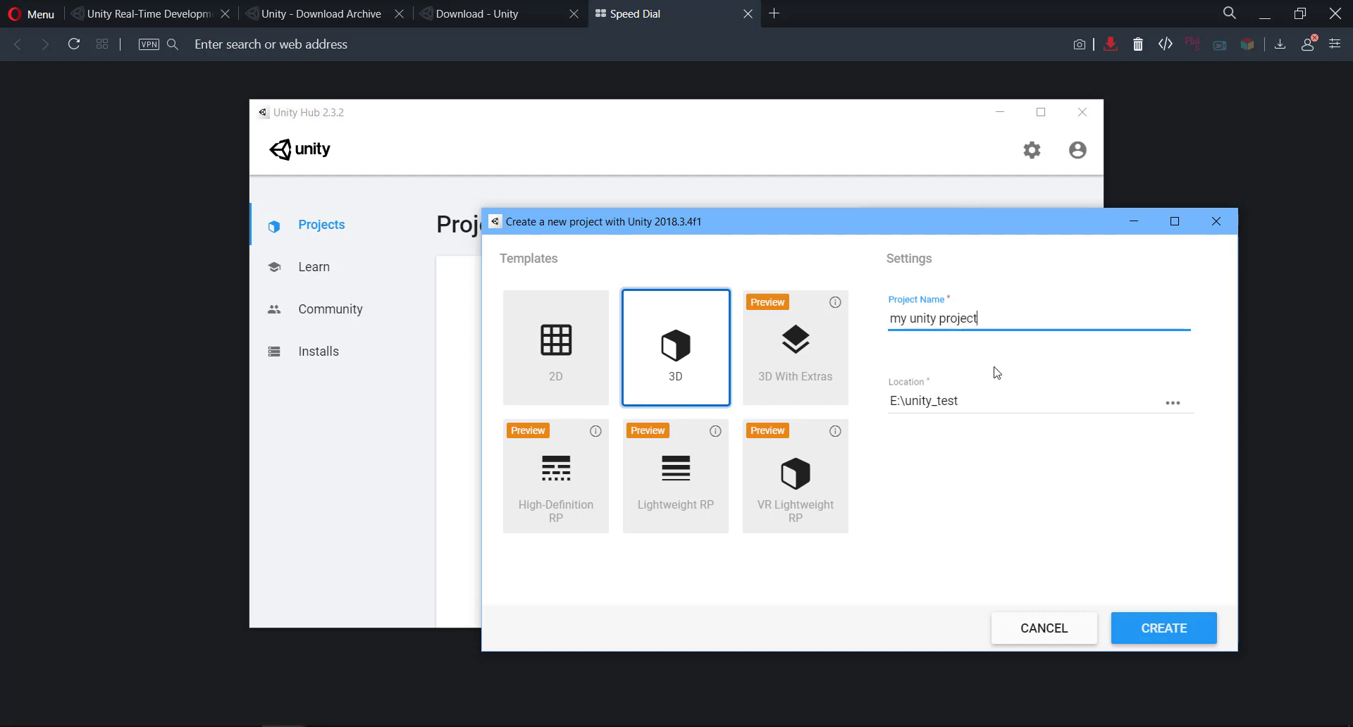
Create a folder named "my unity projects" in E:\unity_test and set it as the project's location
left_click(1173, 403)
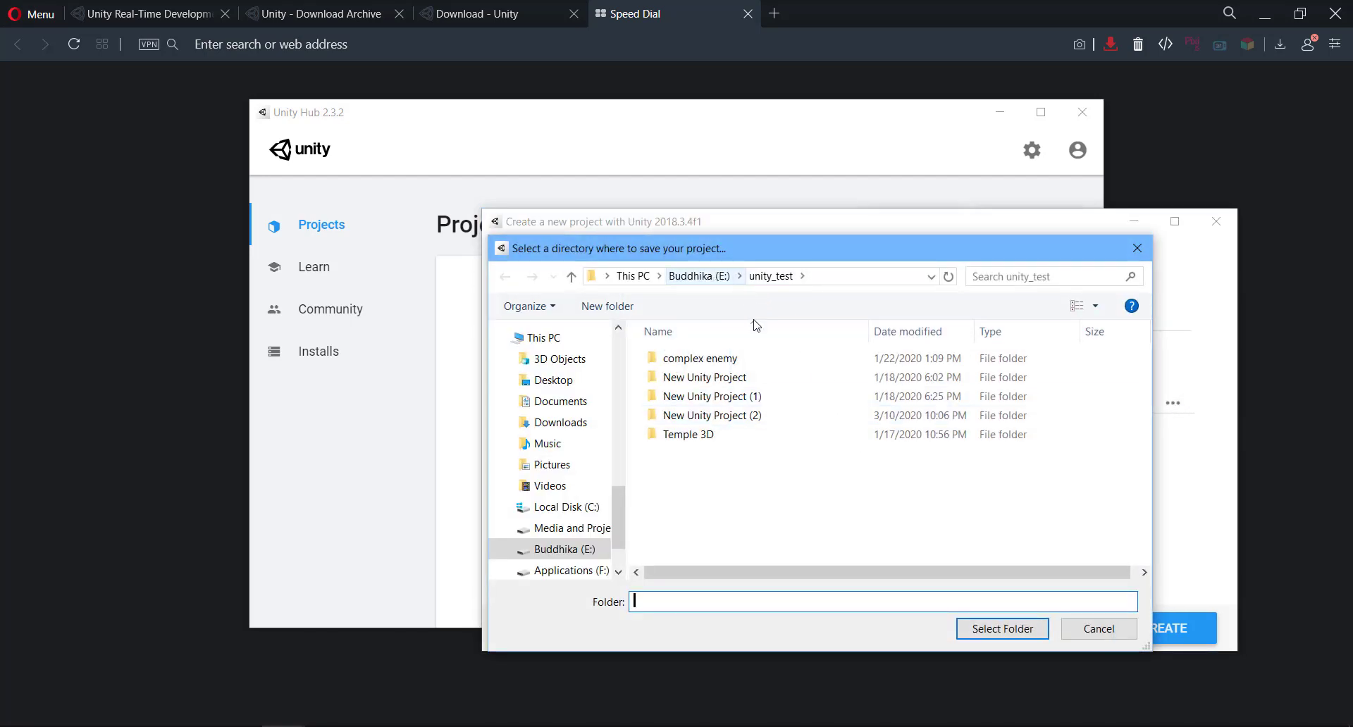
left_click(606, 307)
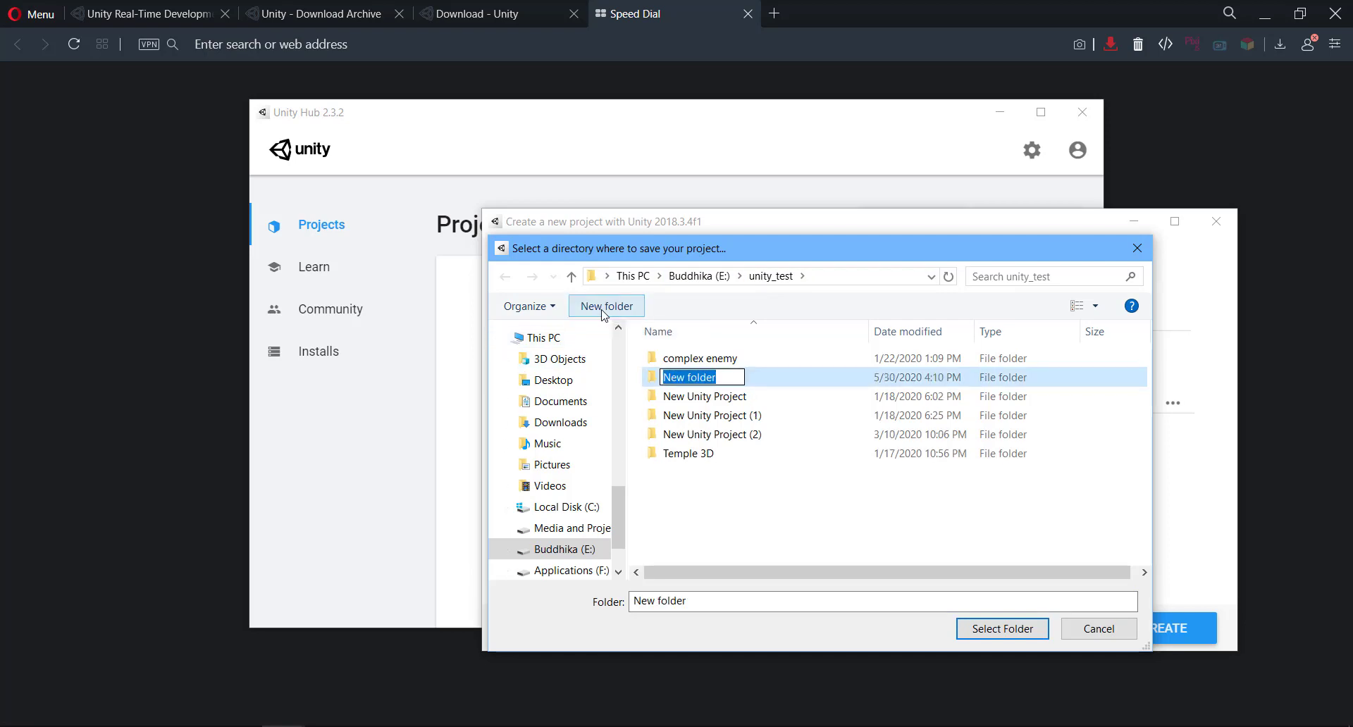
type("new ")
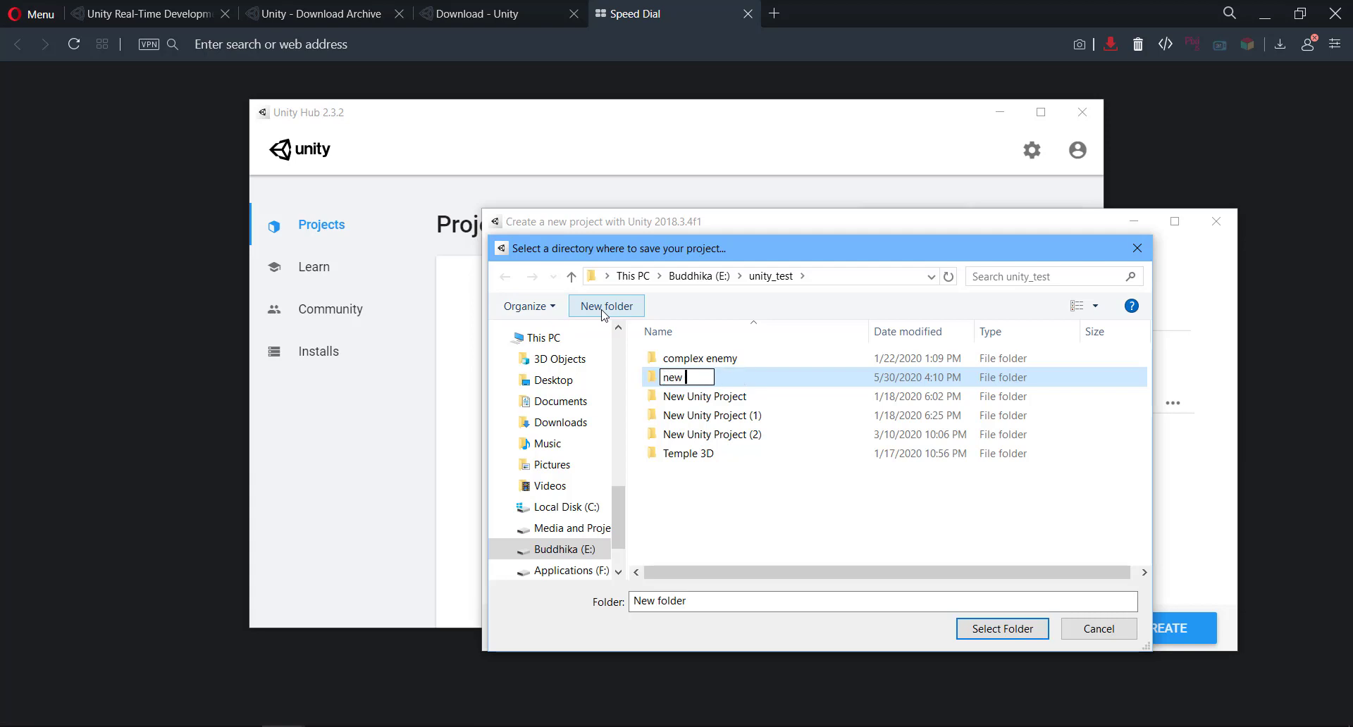
type("unity project")
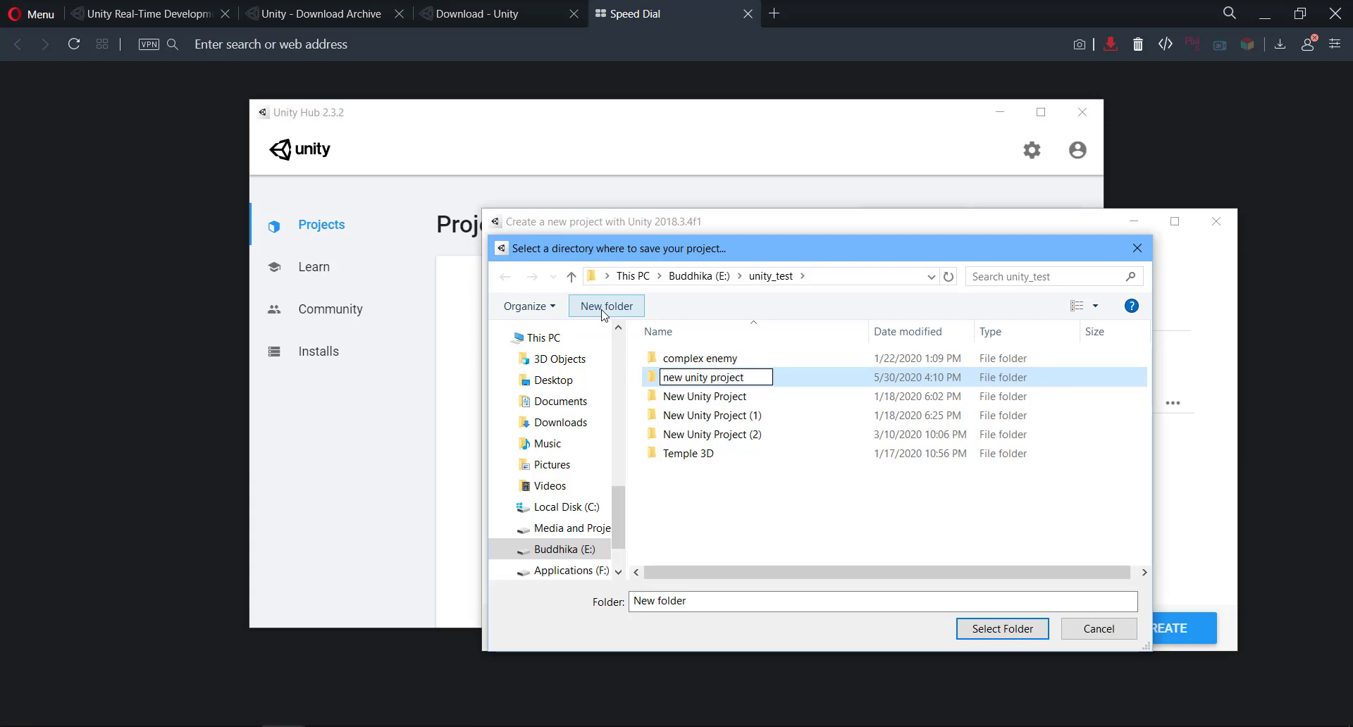
key("Return")
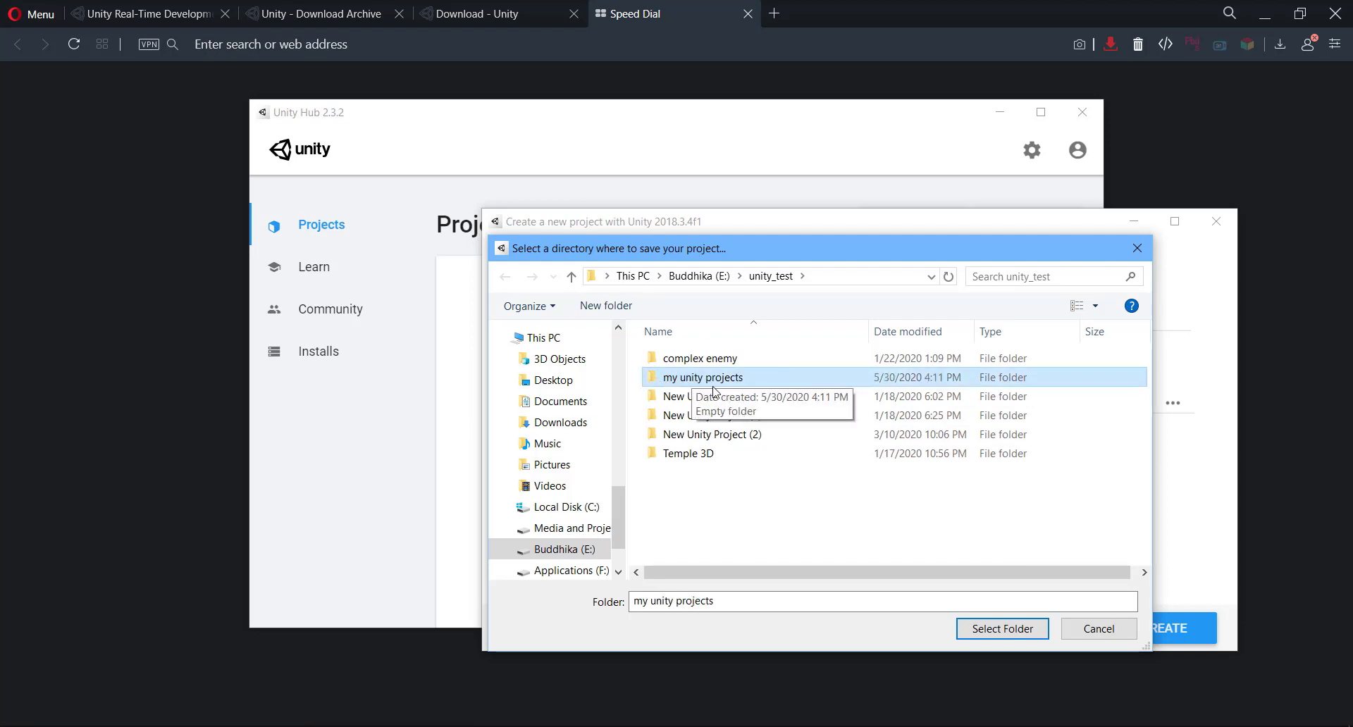
double_click(714, 381)
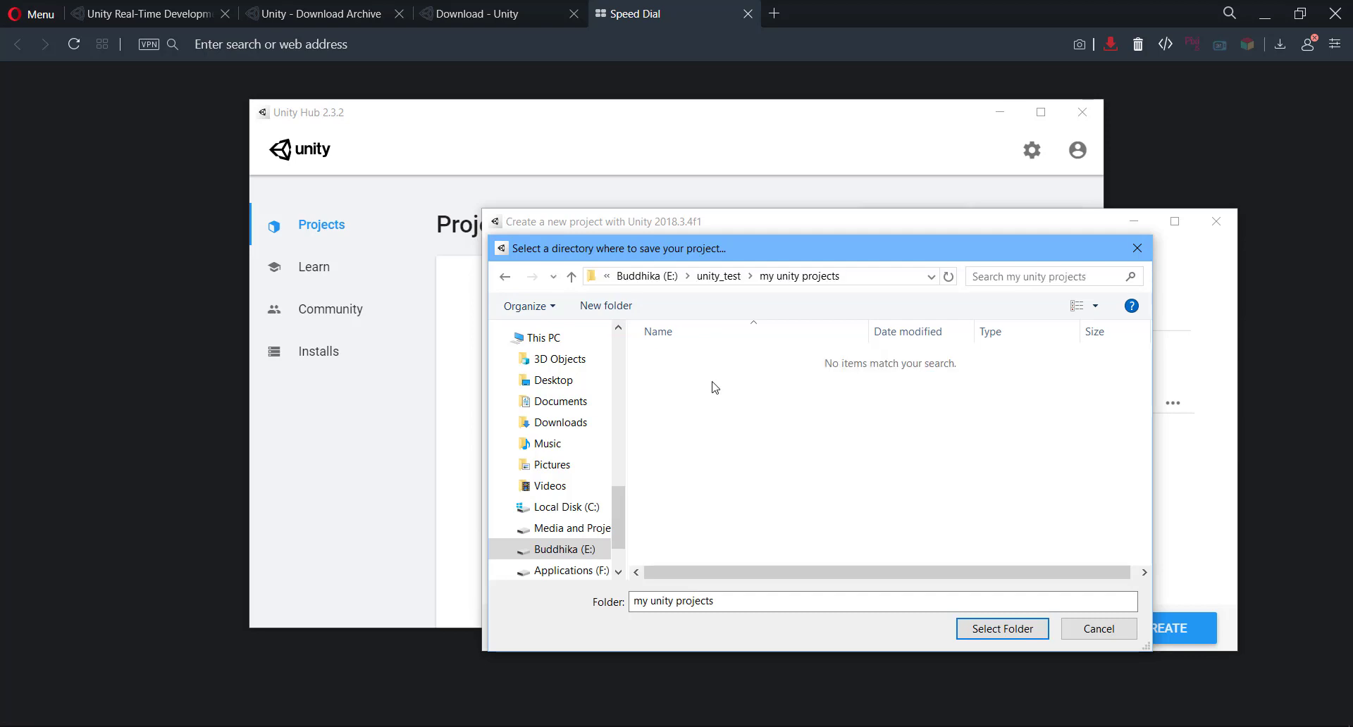
left_click(1001, 630)
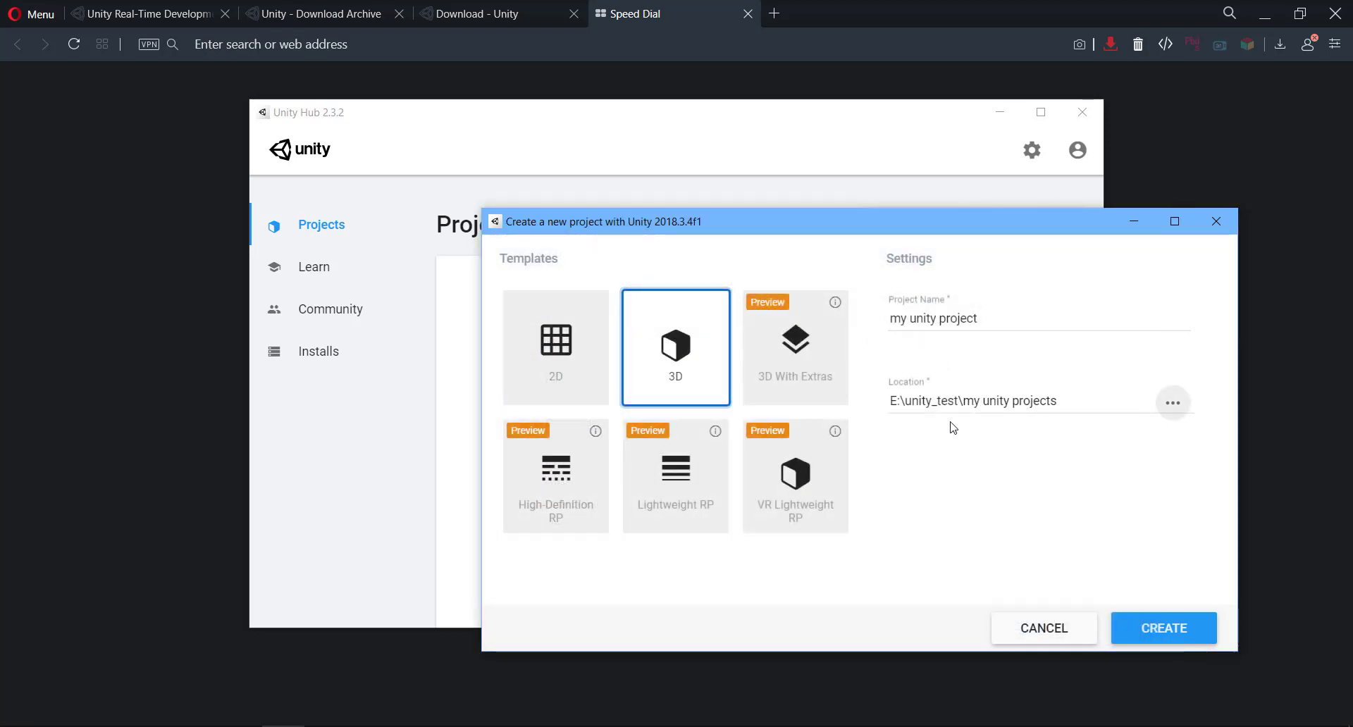
Create the project with the chosen 3D template, name and location
left_click(1182, 633)
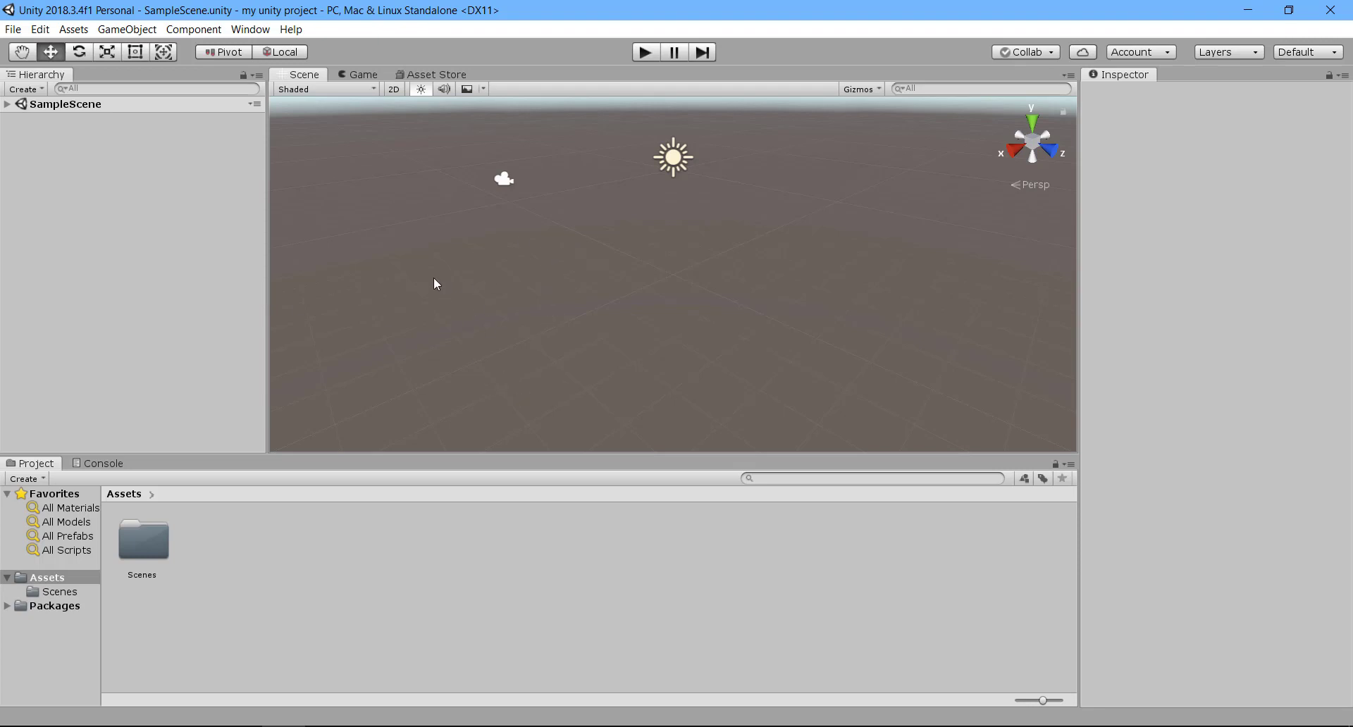
Reorder the editor views so that Scene comes directly after Game
right_click_drag(434, 278, 416, 232)
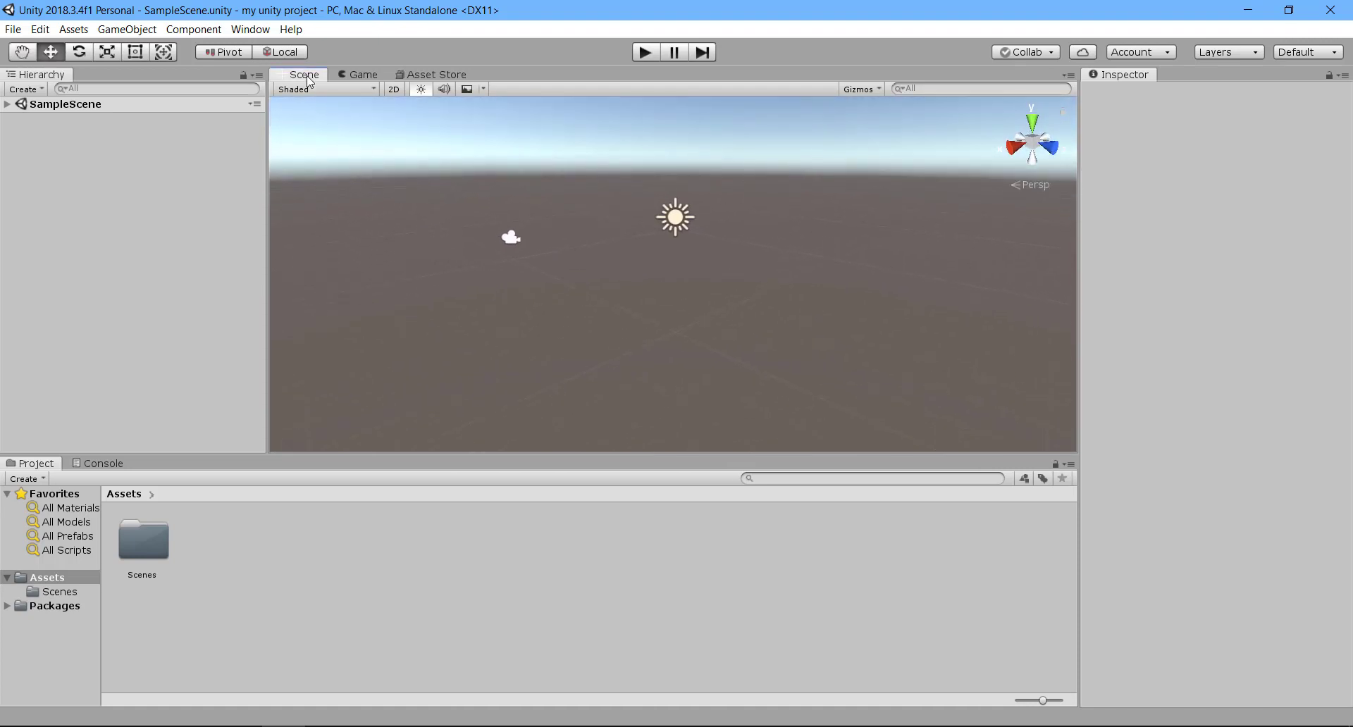
left_click_drag(310, 83, 339, 84)
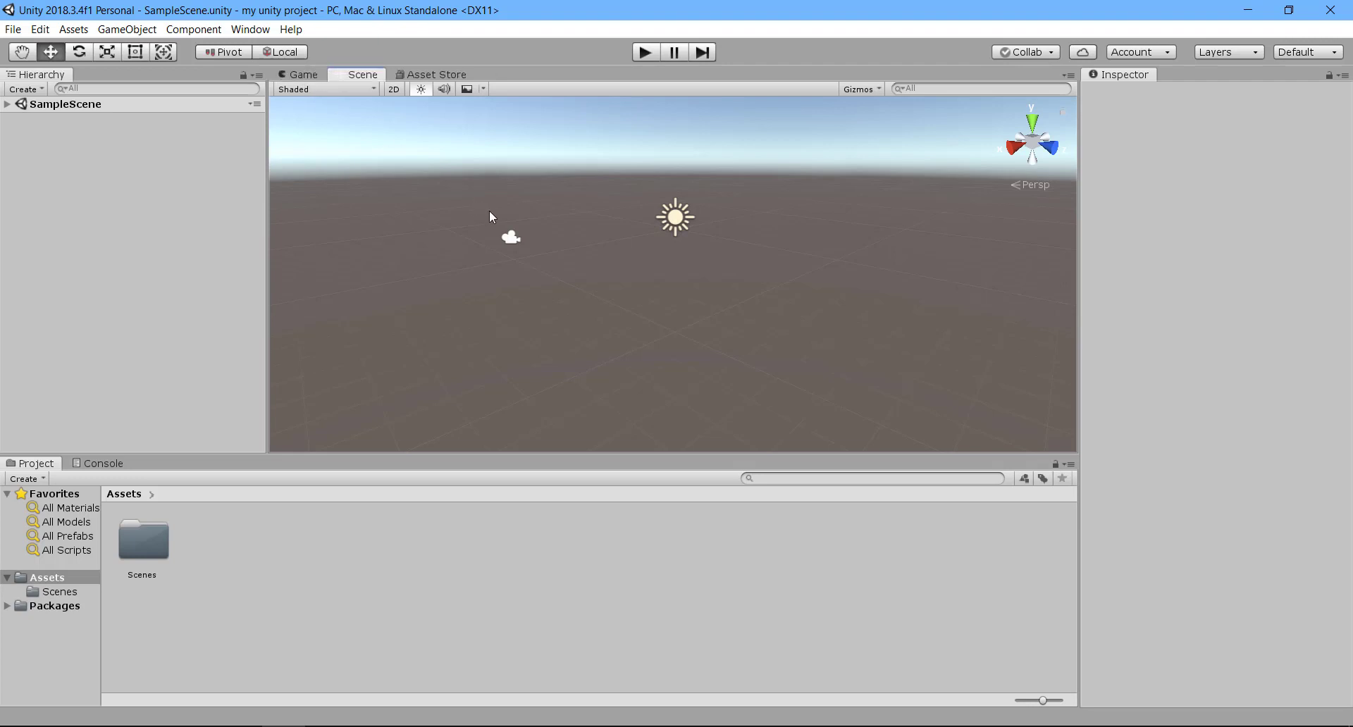
right_click_drag(489, 210, 447, 294)
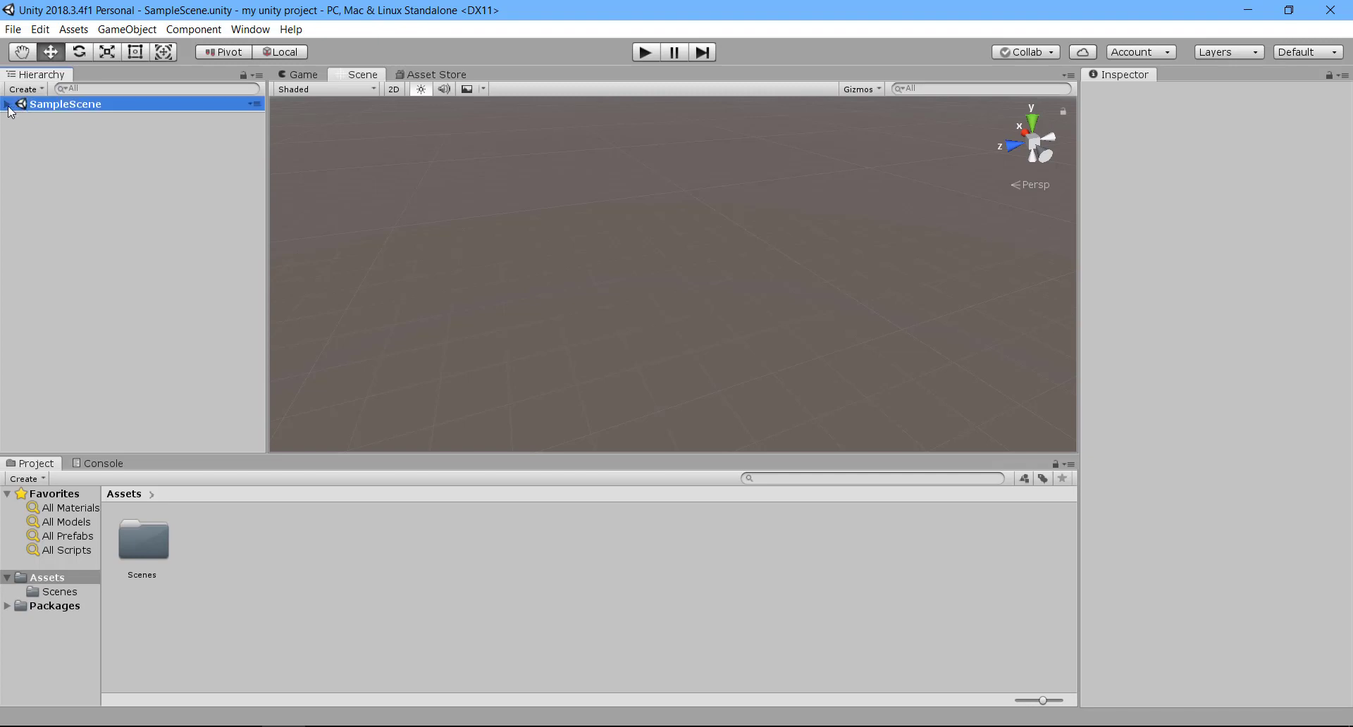
Expand SampleScene in the Hierarchy and look at its Main Camera and Directional Light objects
left_click(7, 104)
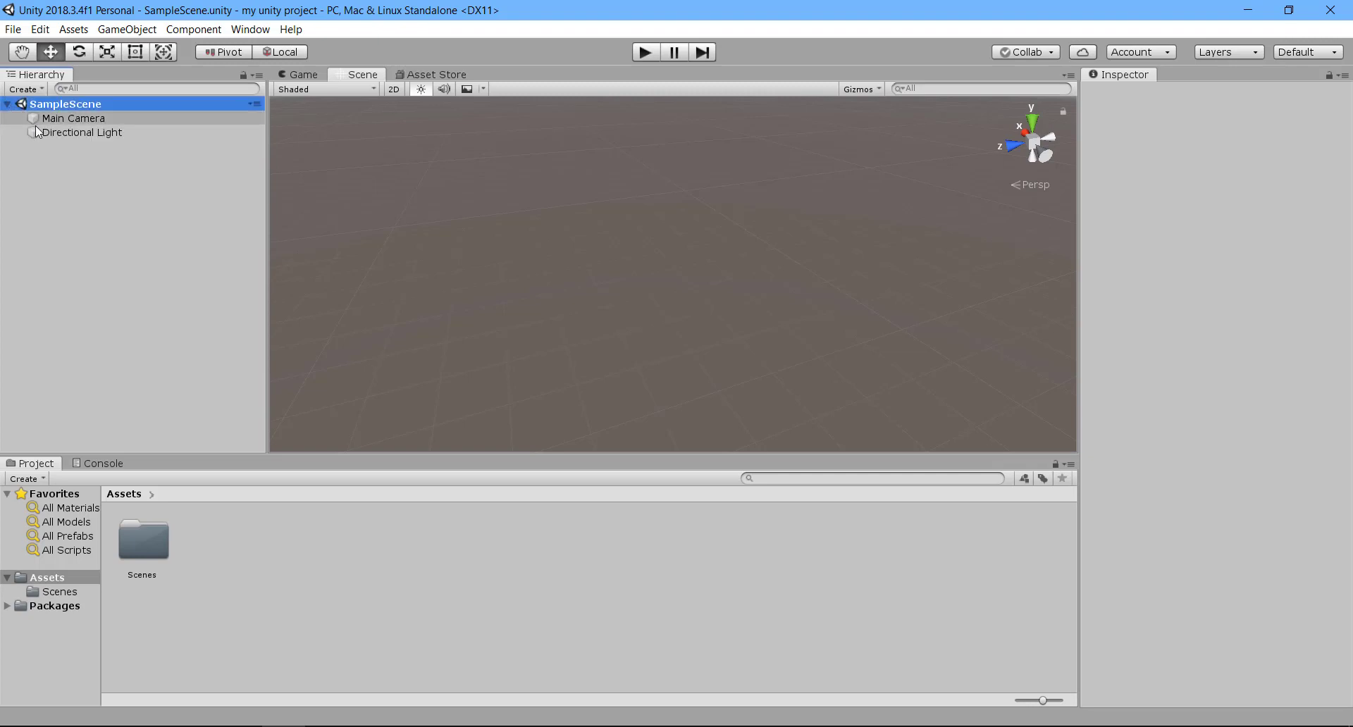
left_click(33, 125)
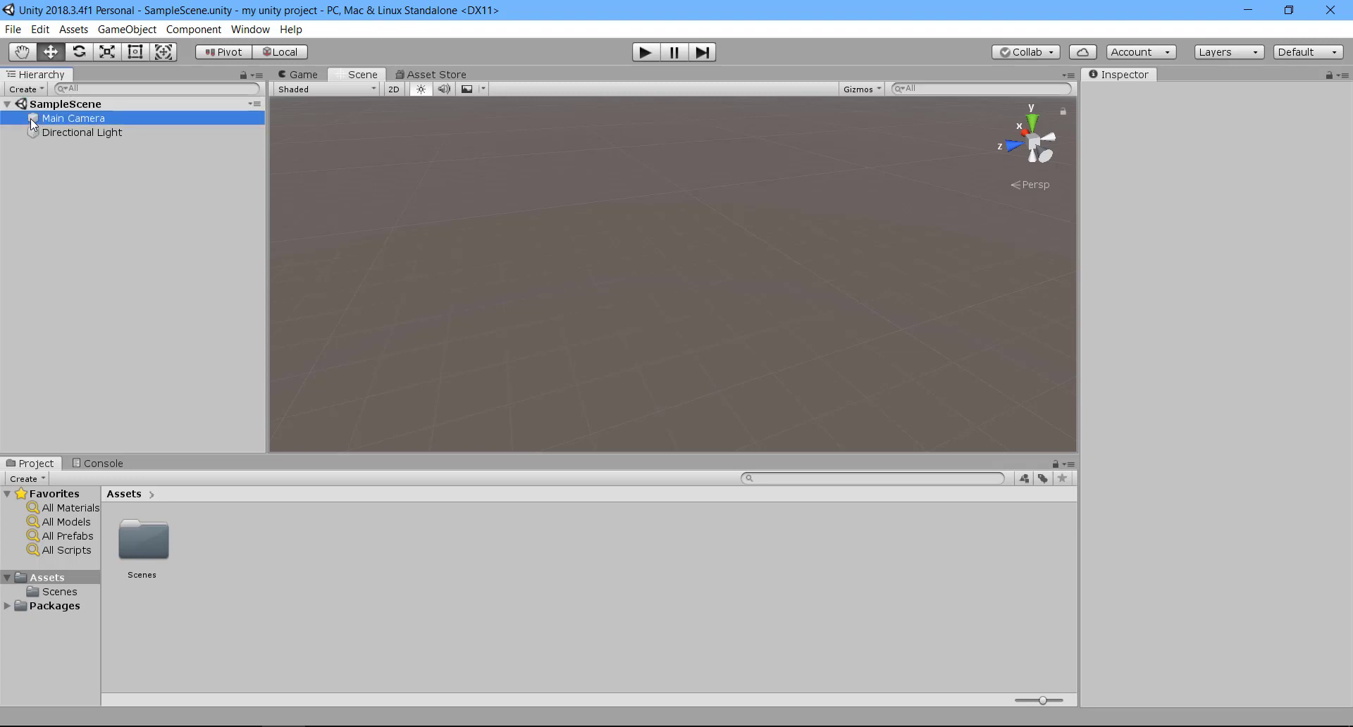
left_click(35, 132)
left_click(34, 119)
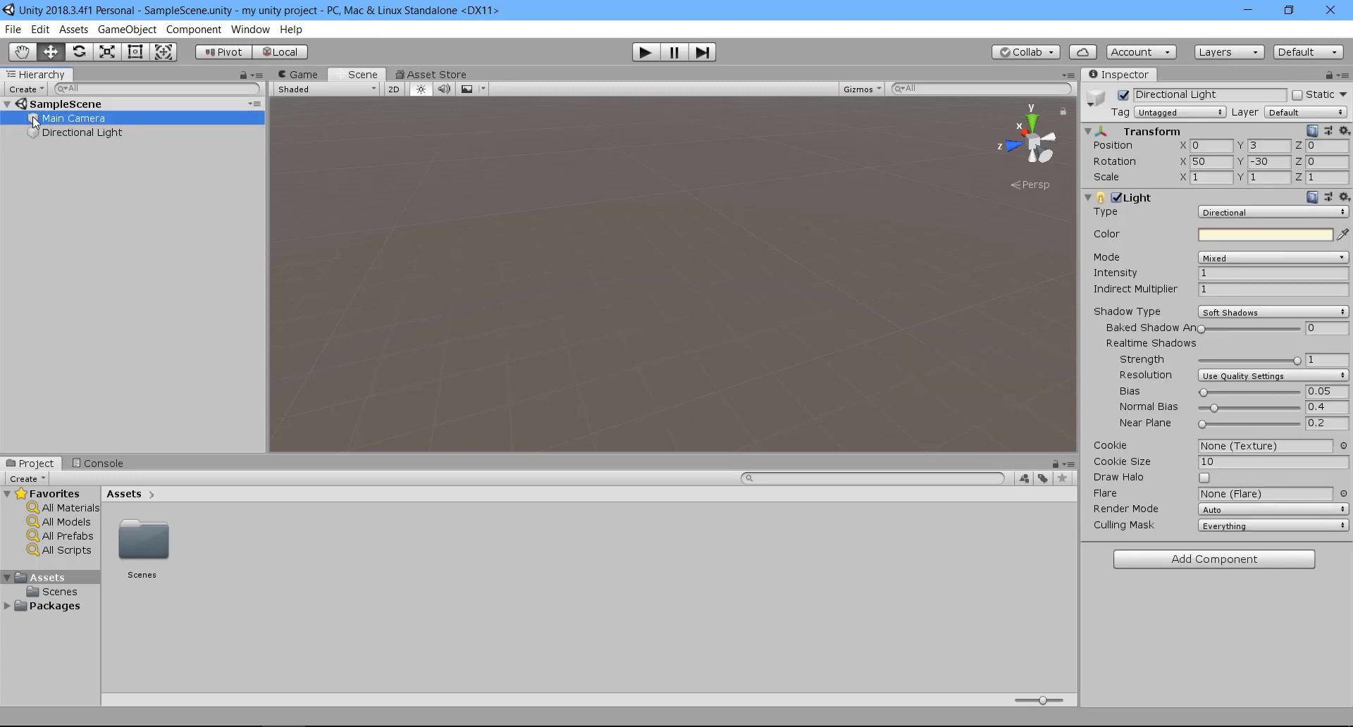
left_click(35, 133)
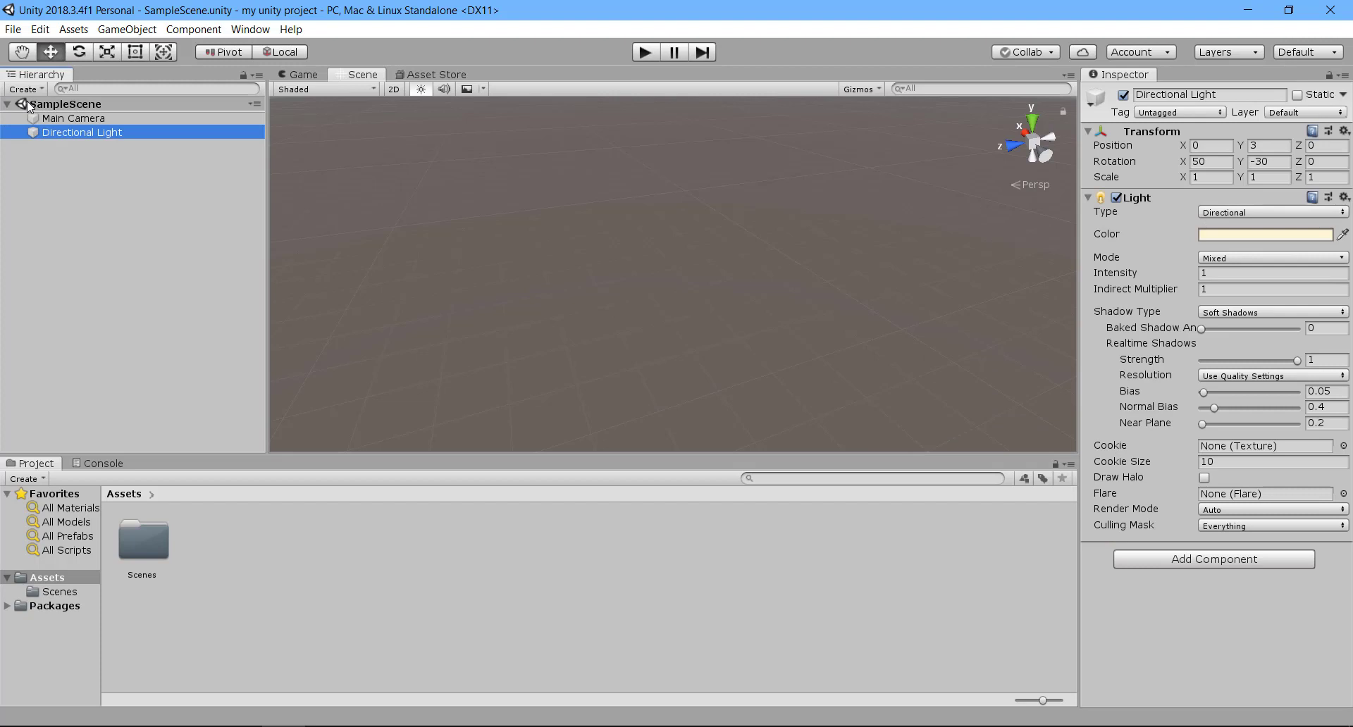
left_click(29, 104)
left_click(35, 132)
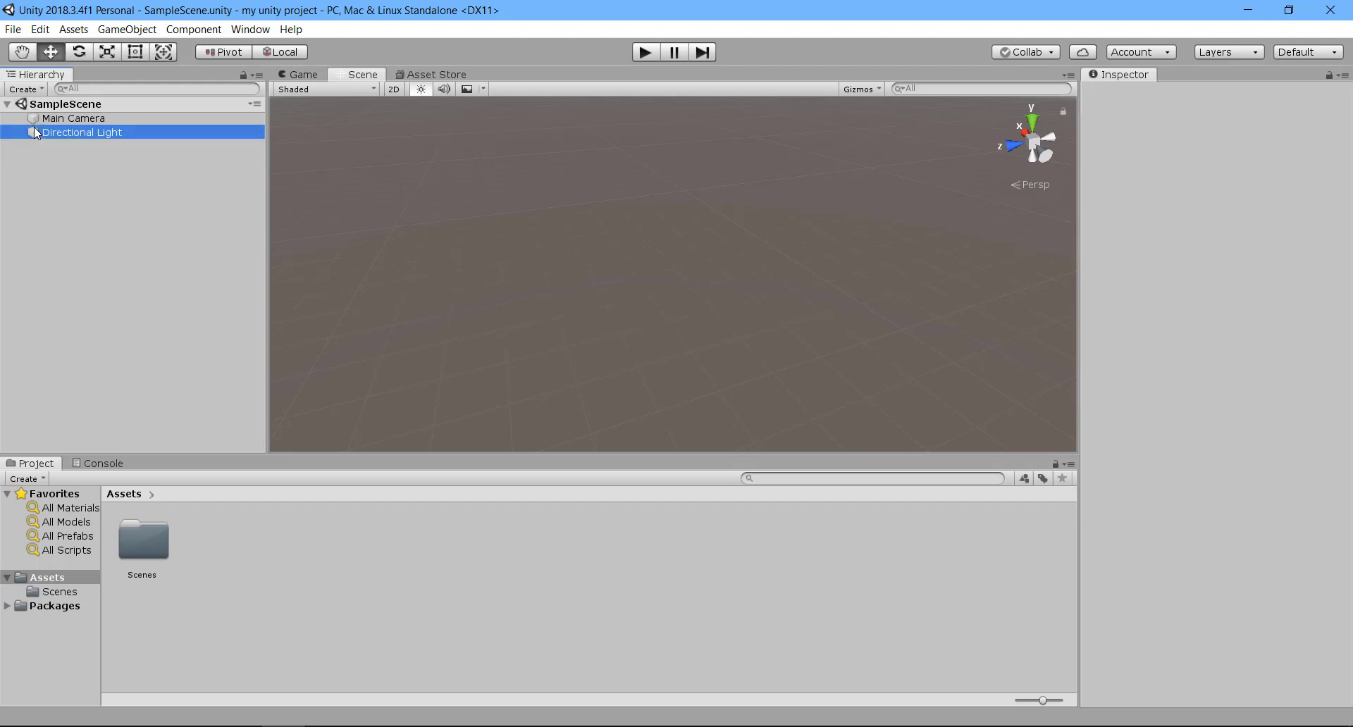
left_click(102, 219)
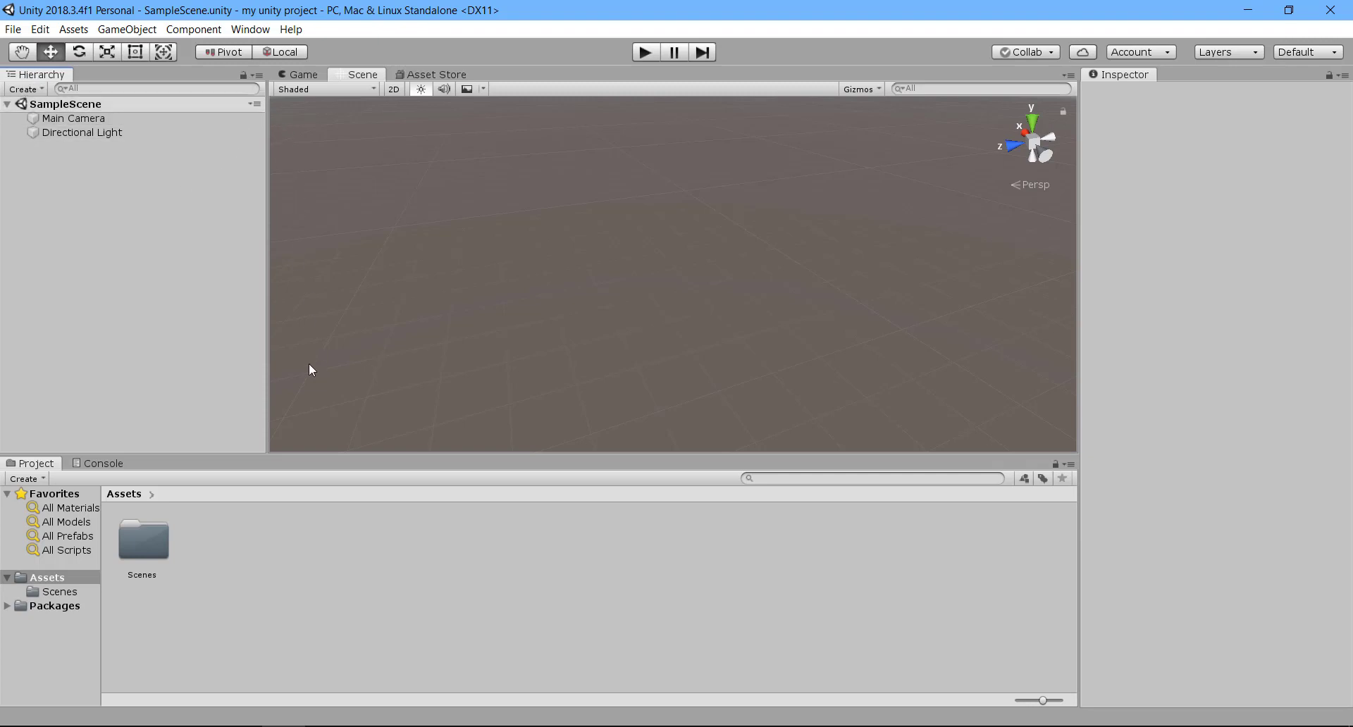
Add a 3D Cube object to SampleScene
right_click_drag(610, 285, 671, 262)
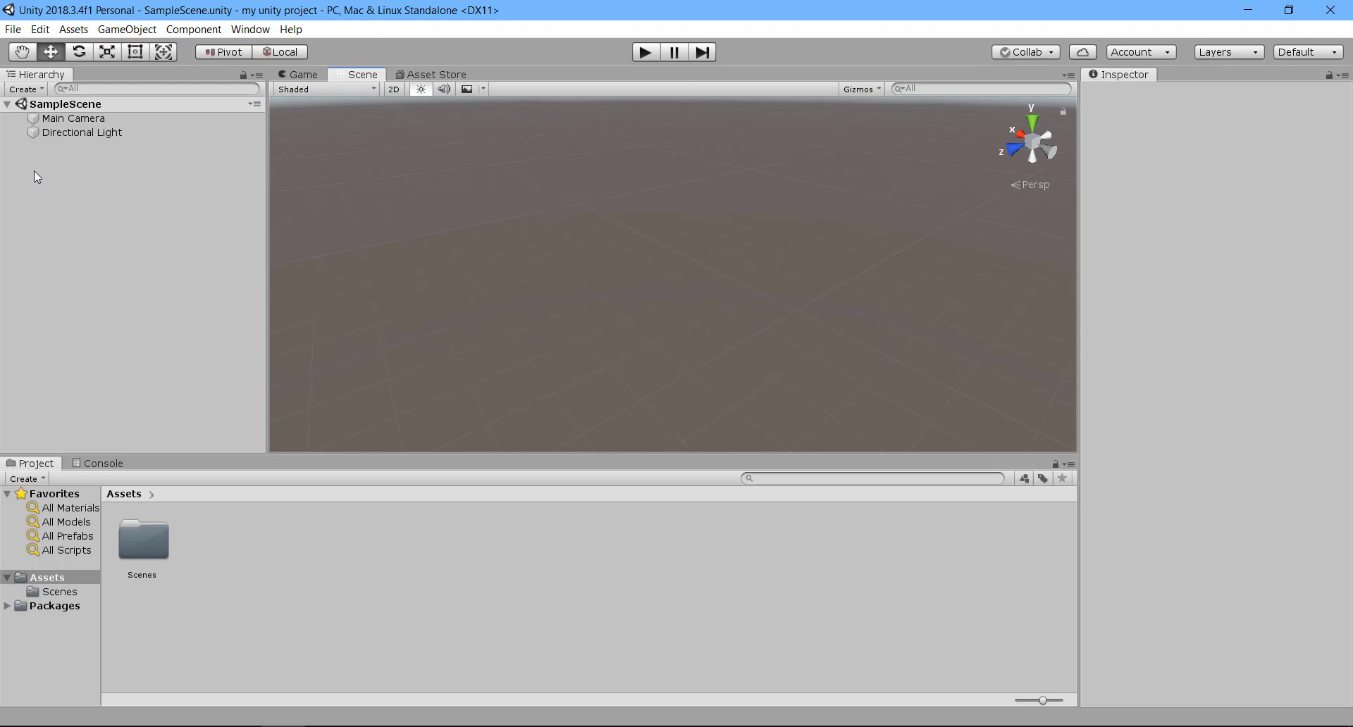
right_click(37, 147)
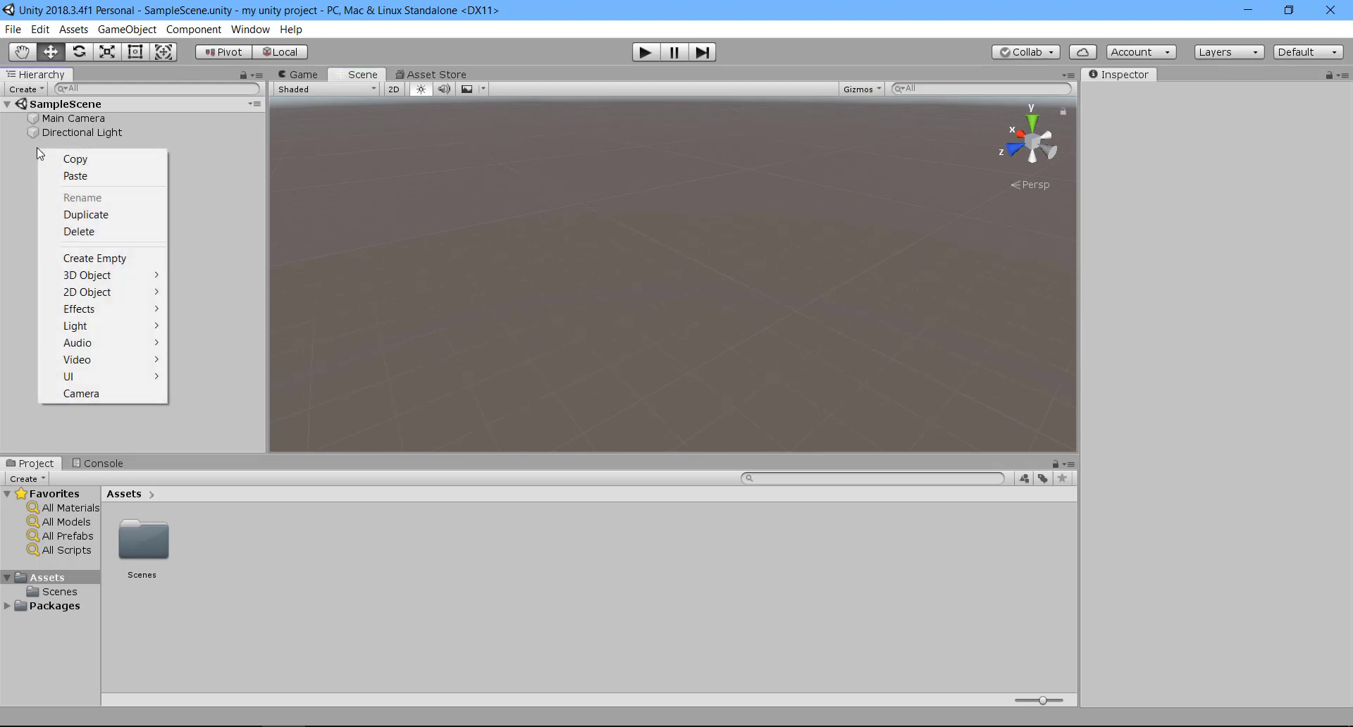
left_click(21, 169)
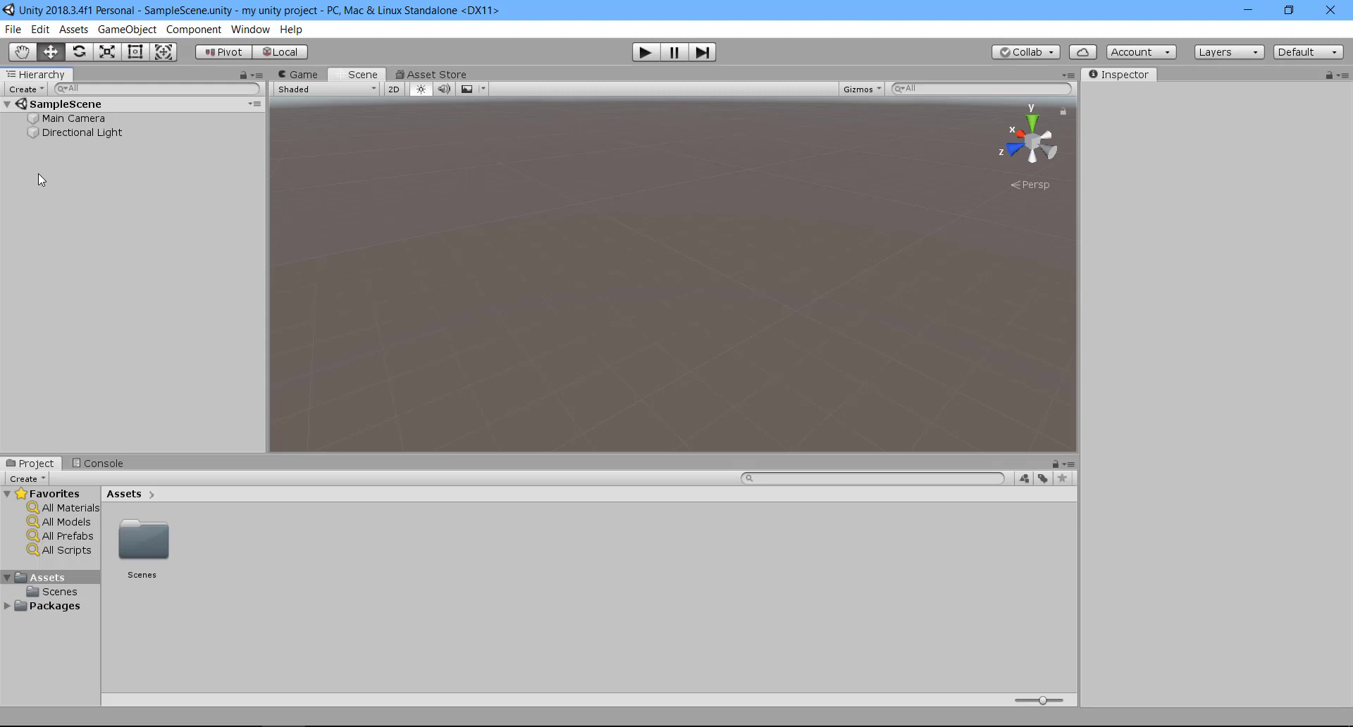
left_click(39, 89)
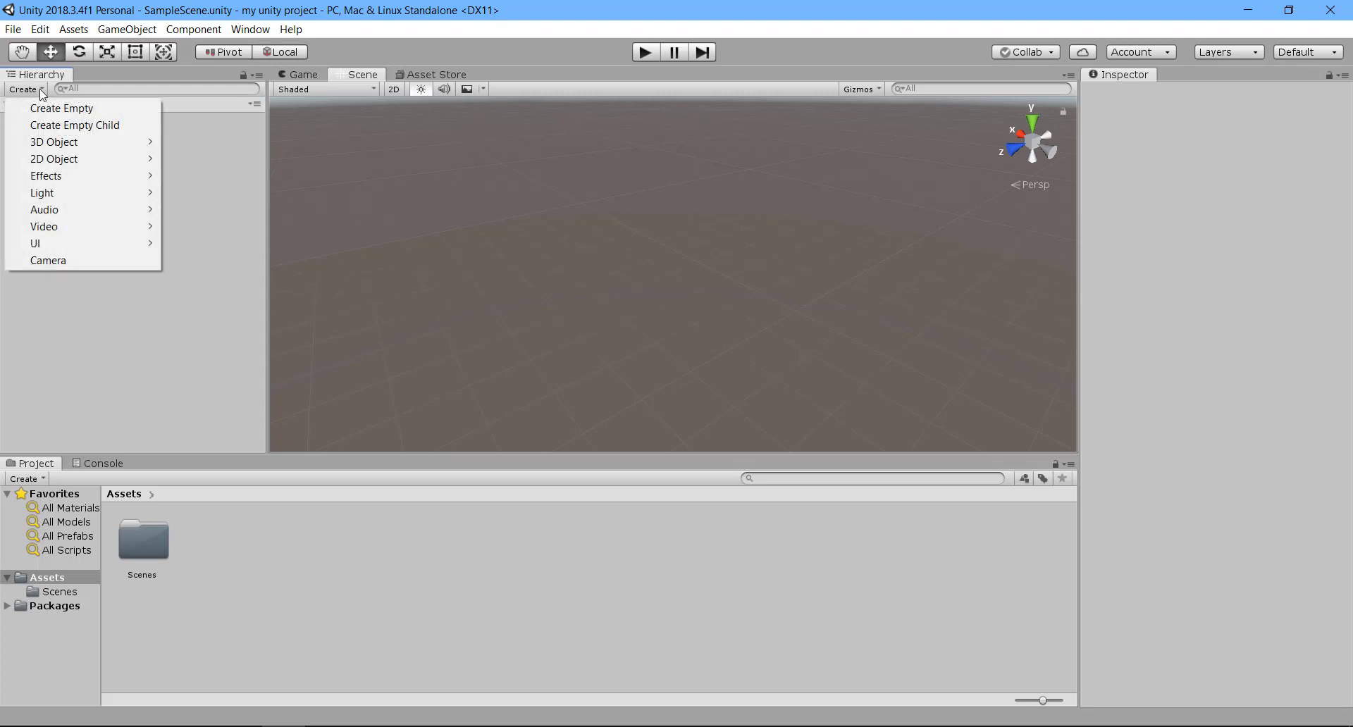
mouse_move(130, 142)
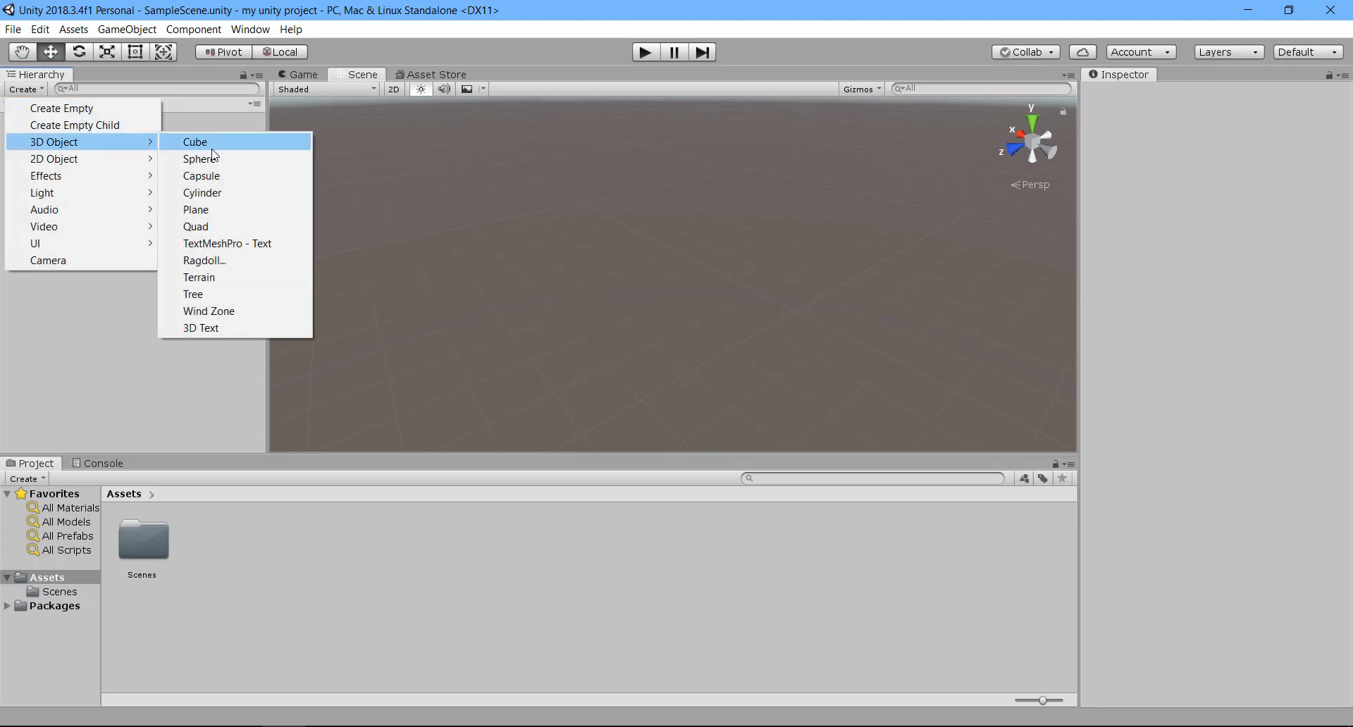
left_click(230, 145)
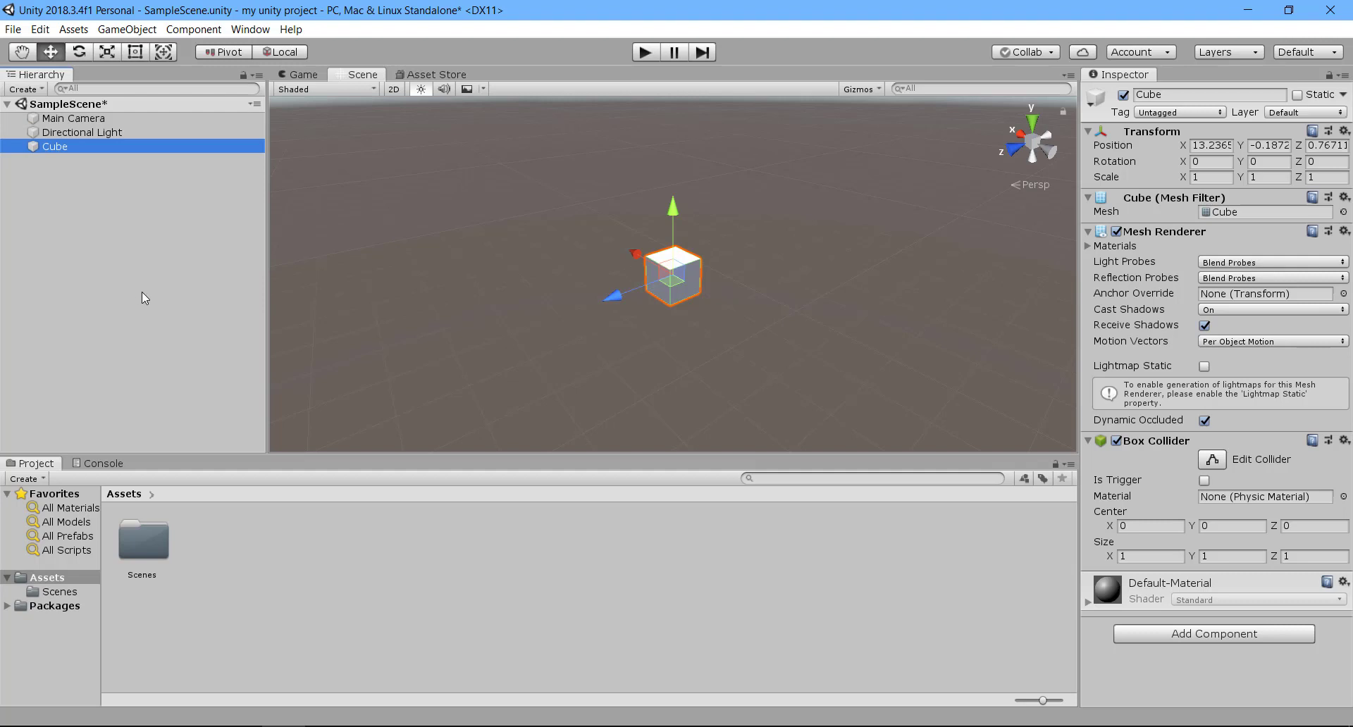
Widen the folder tree of the Project window and create a folder in Assets, keeping its default name
left_click(38, 466)
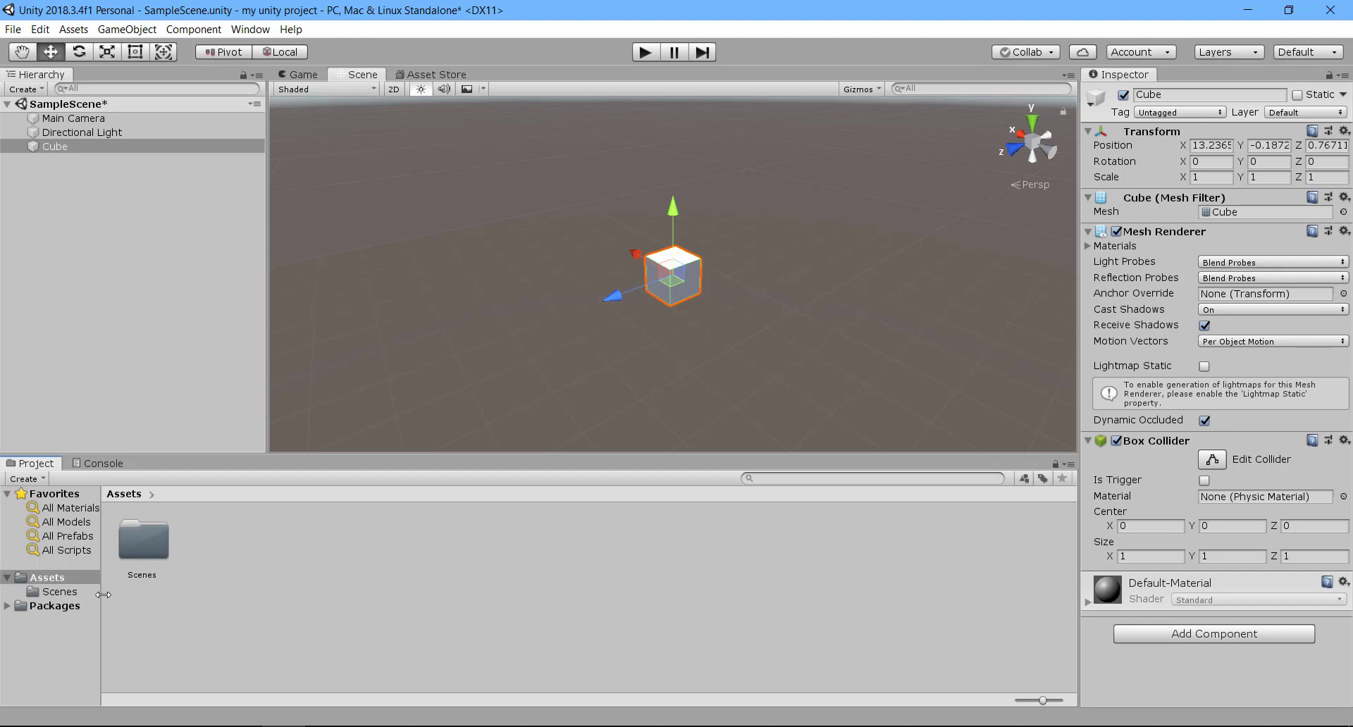
left_click_drag(103, 595, 136, 595)
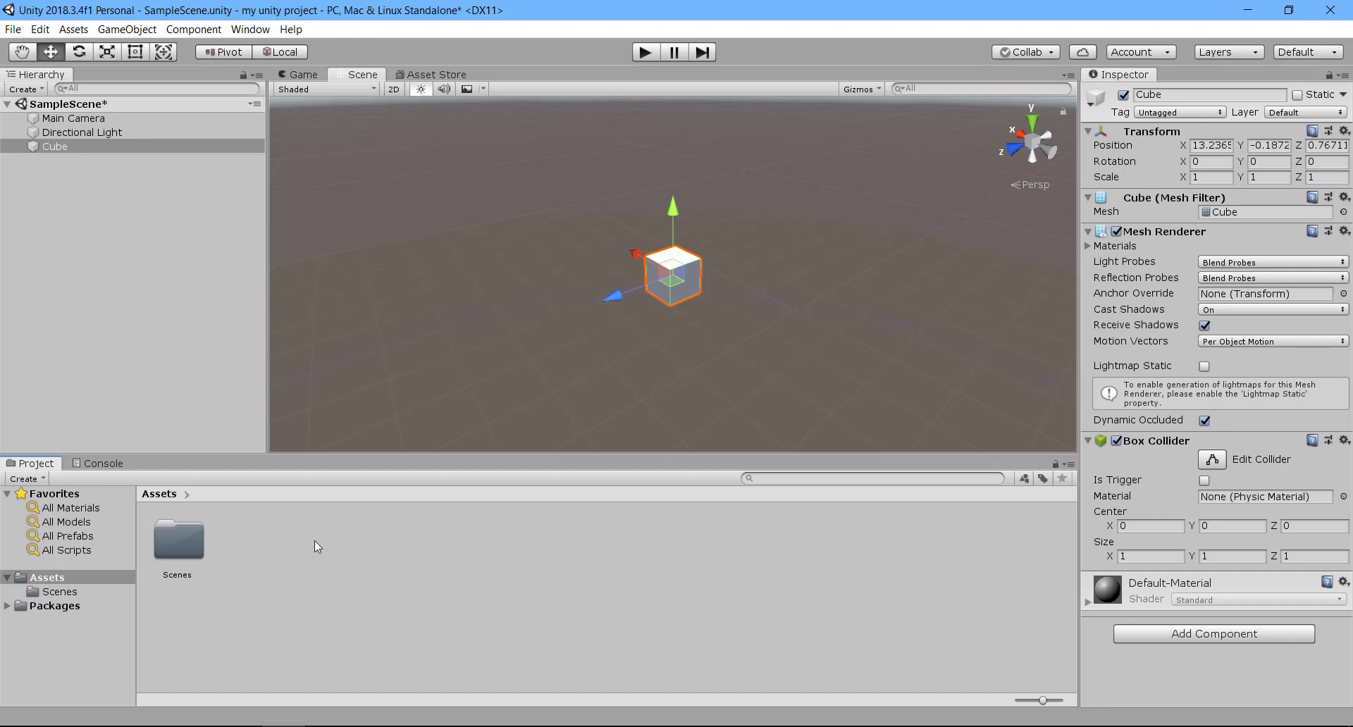
right_click(285, 553)
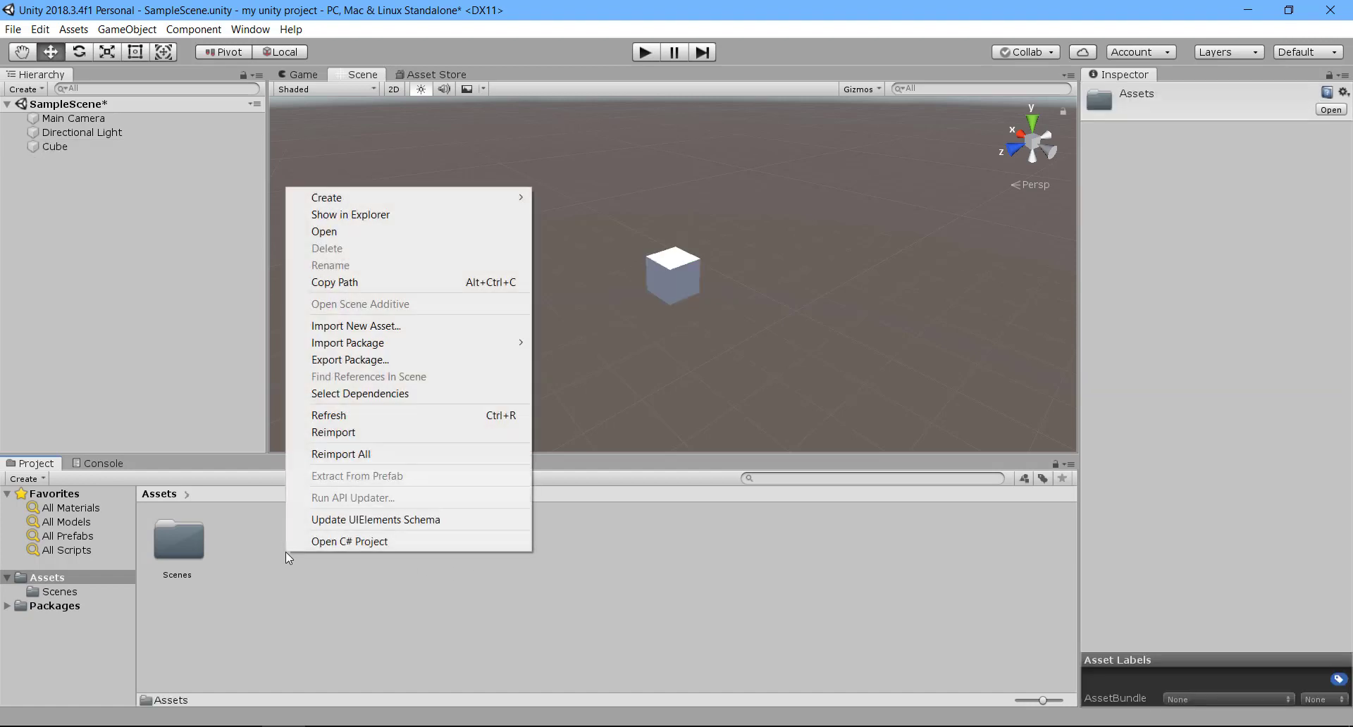
mouse_move(400, 199)
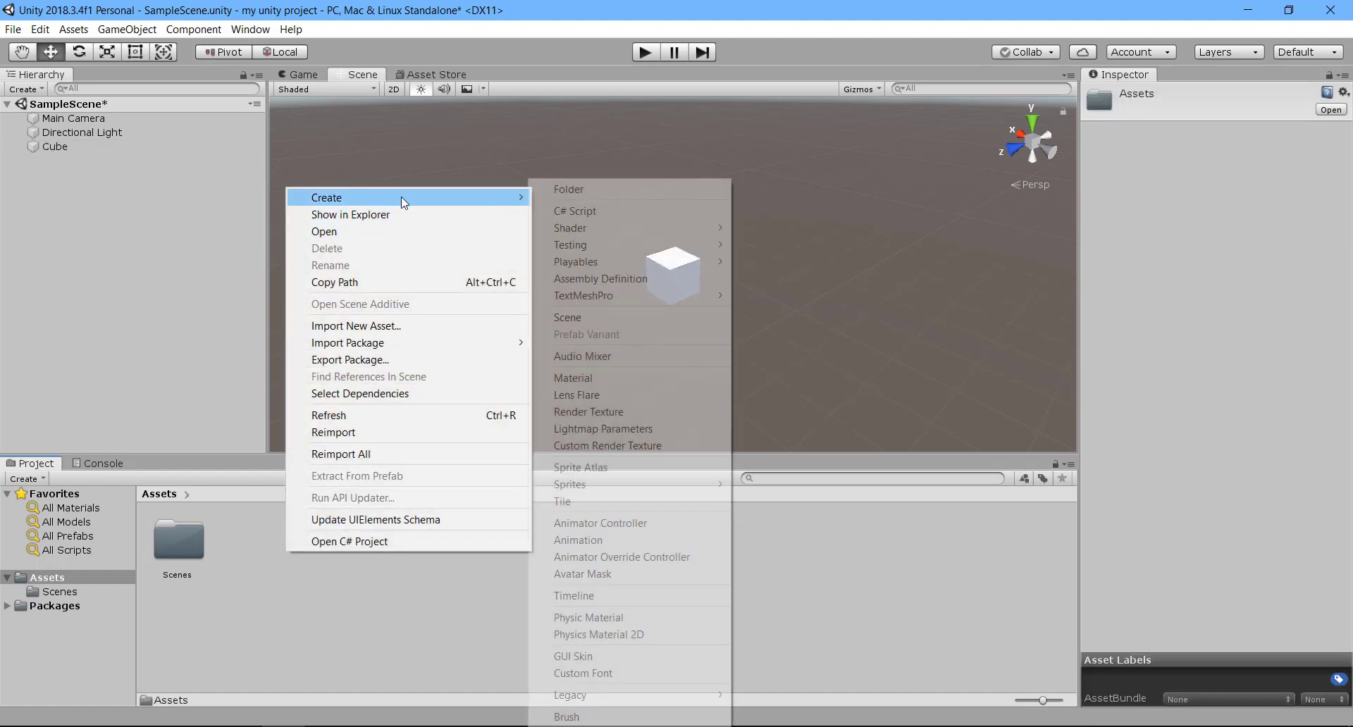
left_click(564, 189)
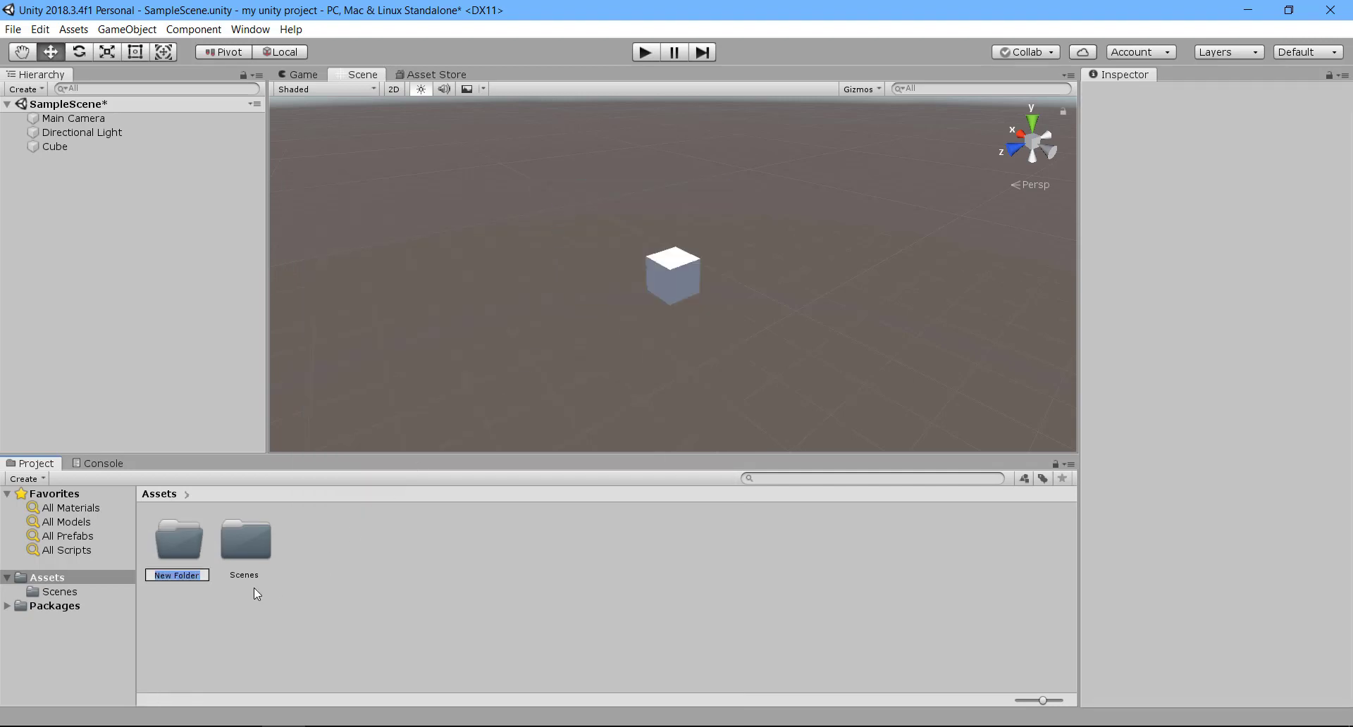
key("Return")
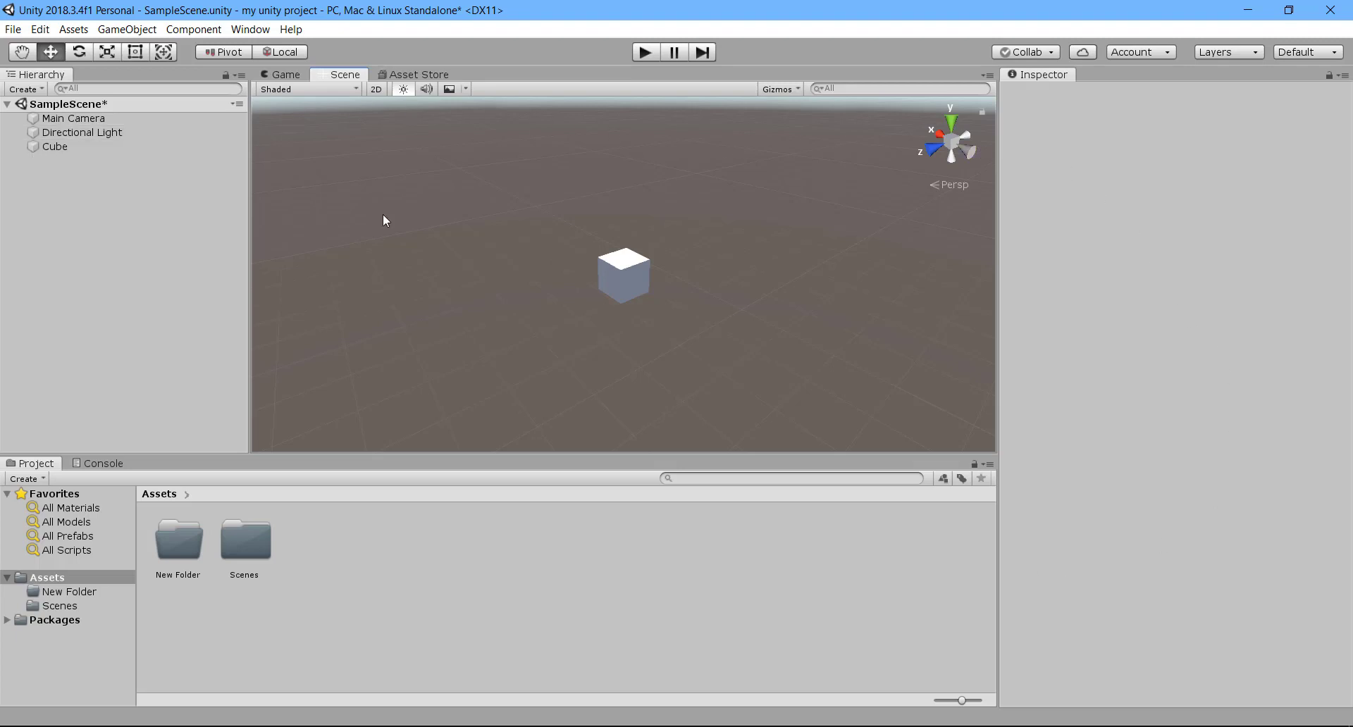
Select the cube, try an X rotation of about 31.96, and reset the X rotation to 0
left_click(634, 279)
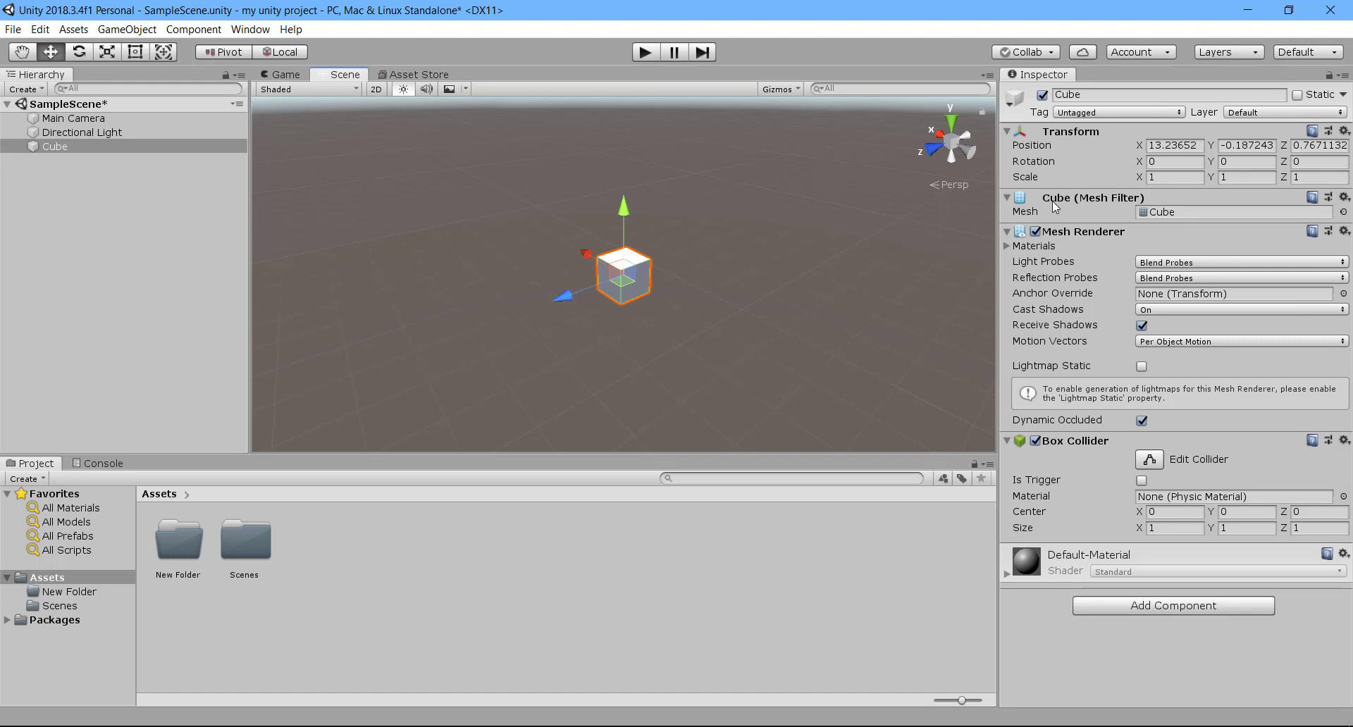
left_click(1164, 164)
left_click_drag(1137, 165, 796, 180)
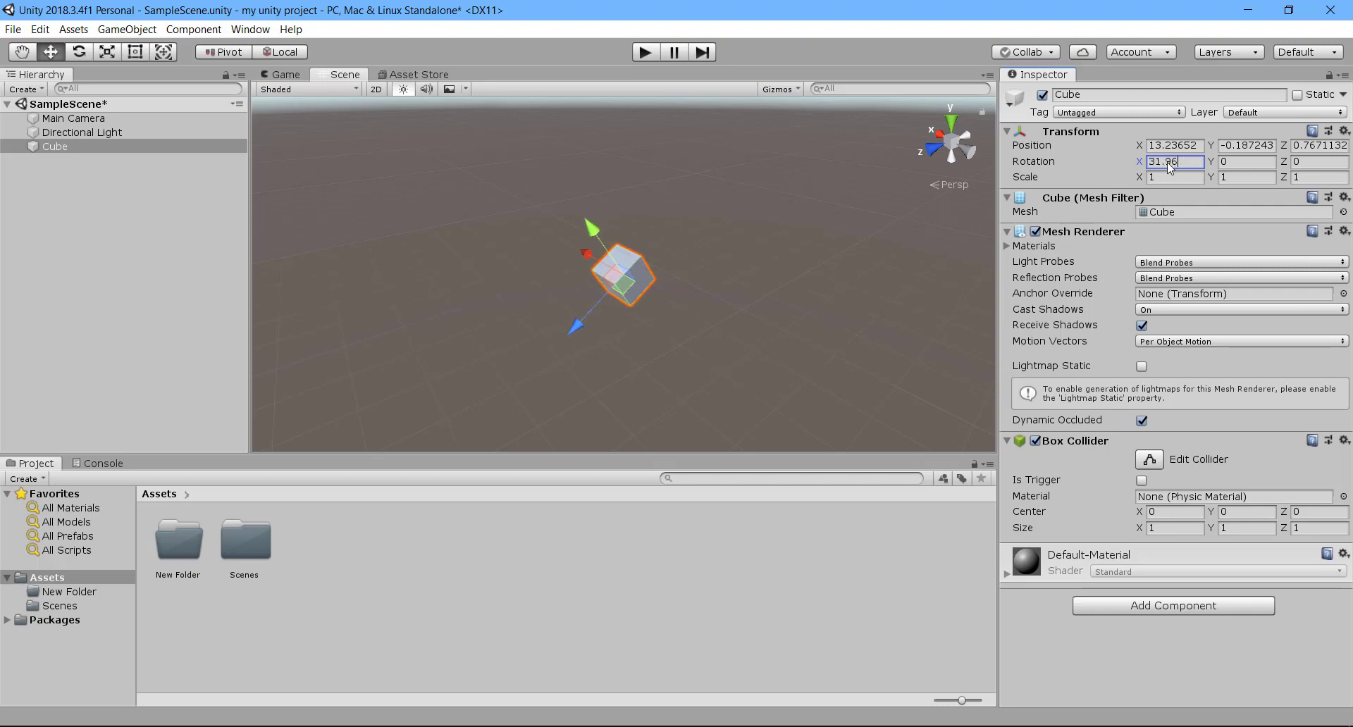
left_click(1123, 158)
type("0")
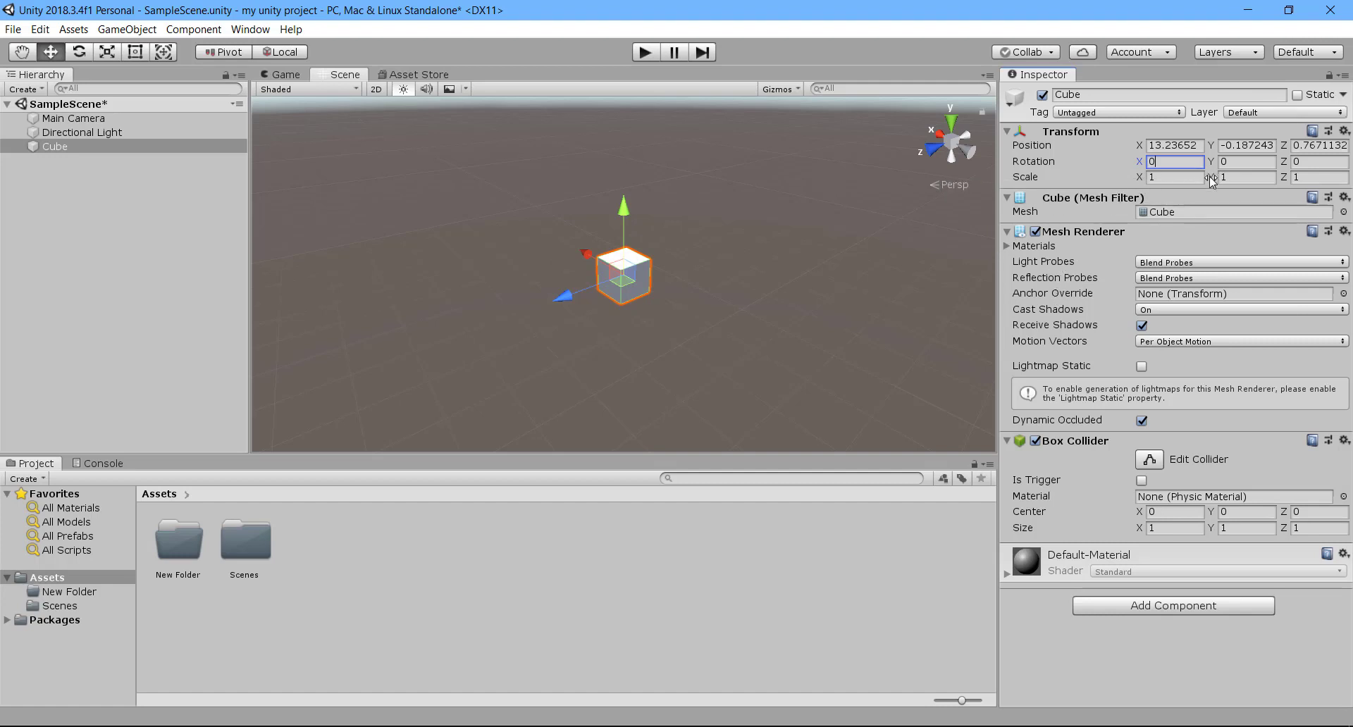
Try stretching the cube to an X scale of 2.4, and set the X scale back to 1
left_click(1140, 178)
left_click_drag(1174, 183, 1205, 190)
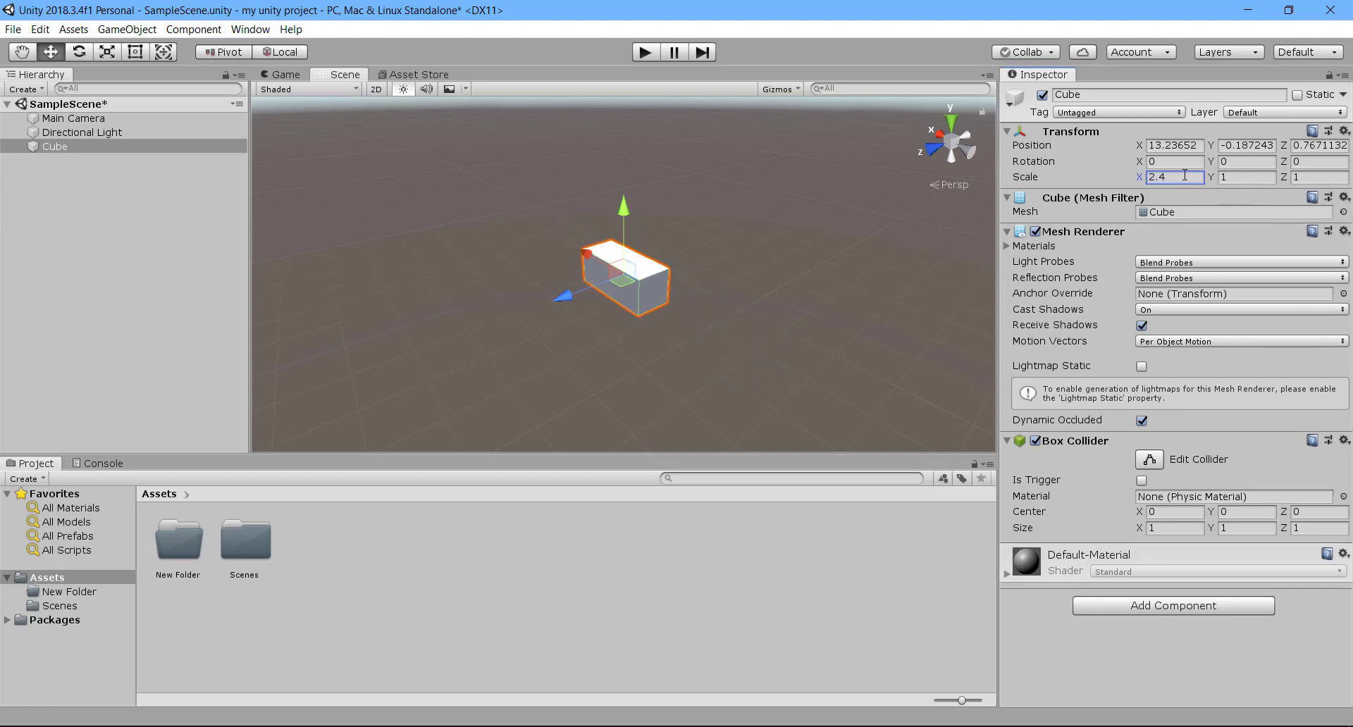
left_click(1159, 178)
type("1")
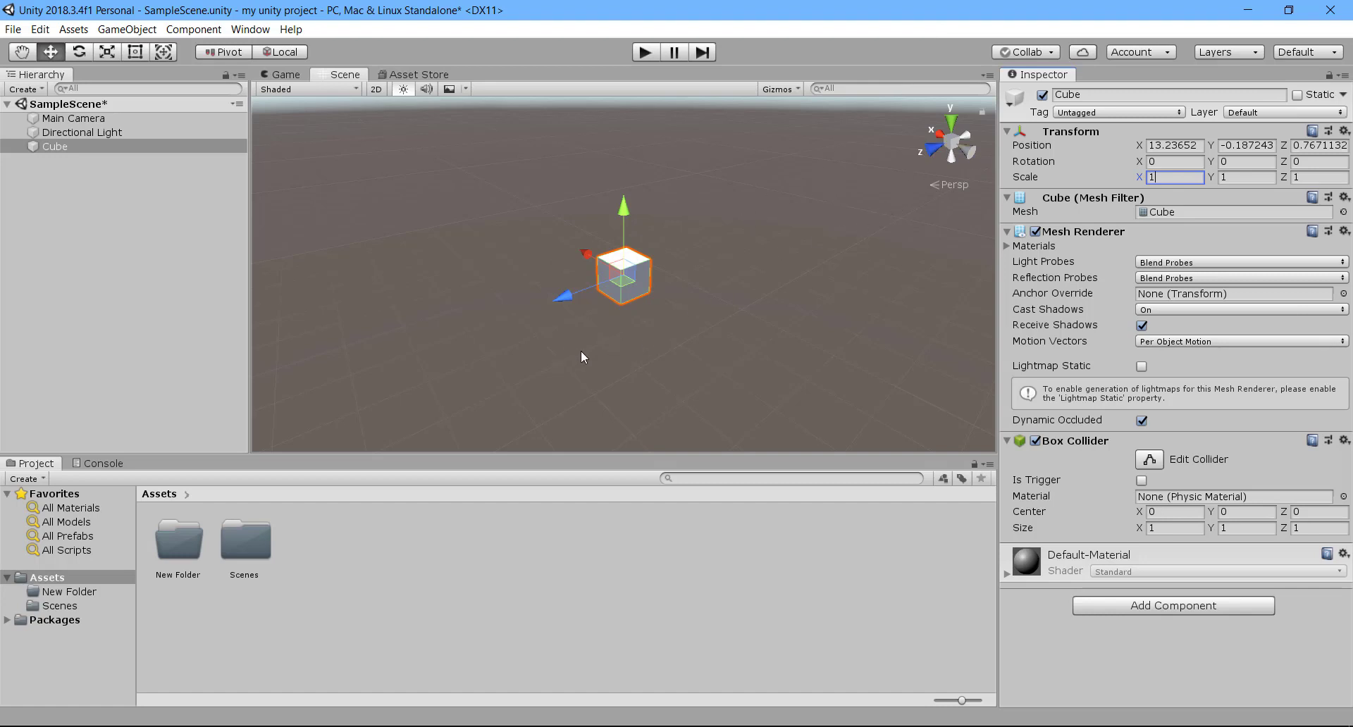
Run the scene in play mode, compare the Scene and Game views, and stop playing
right_click_drag(581, 349, 686, 365)
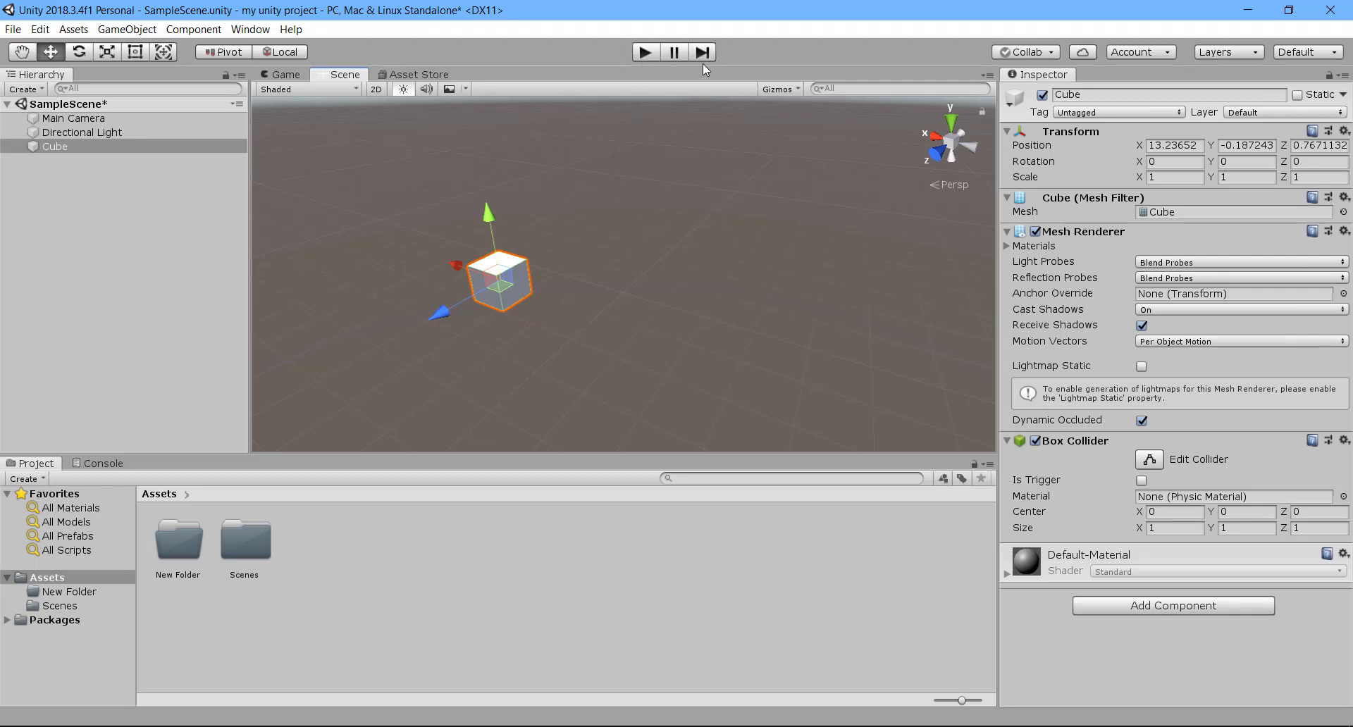
left_click(644, 53)
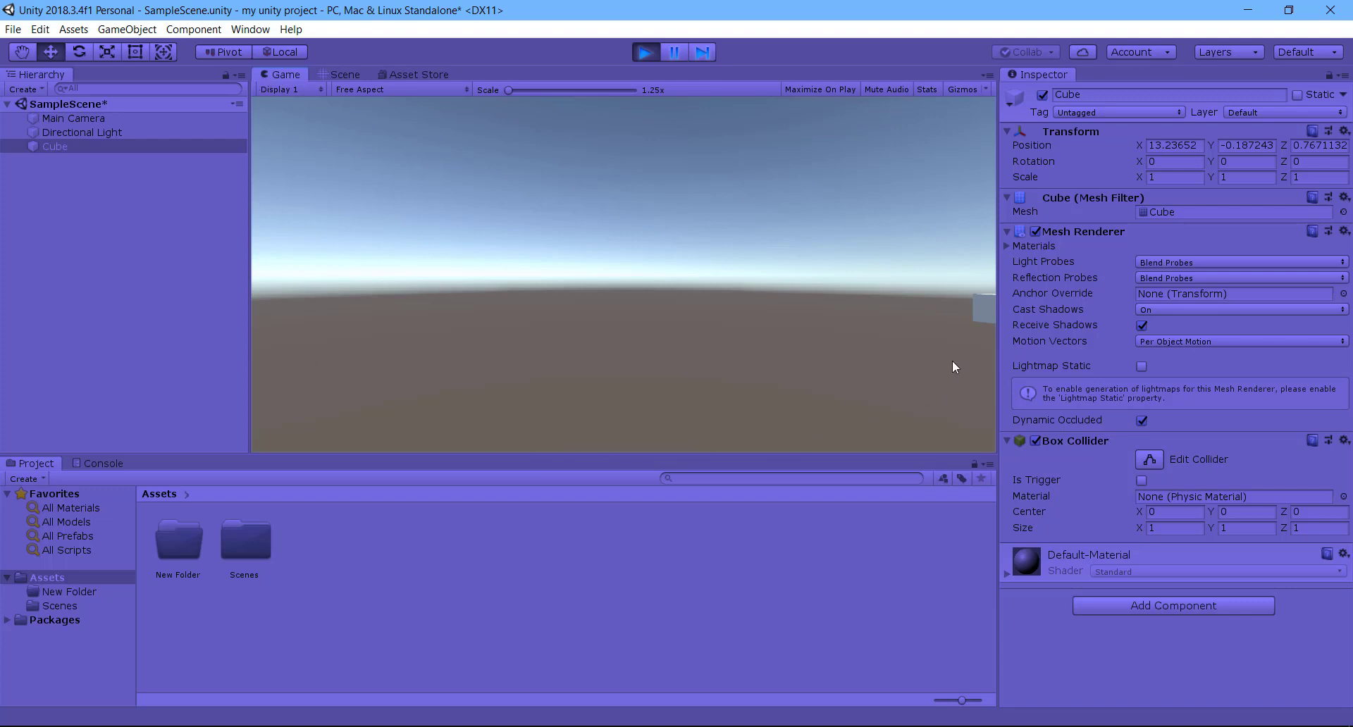
left_click(344, 74)
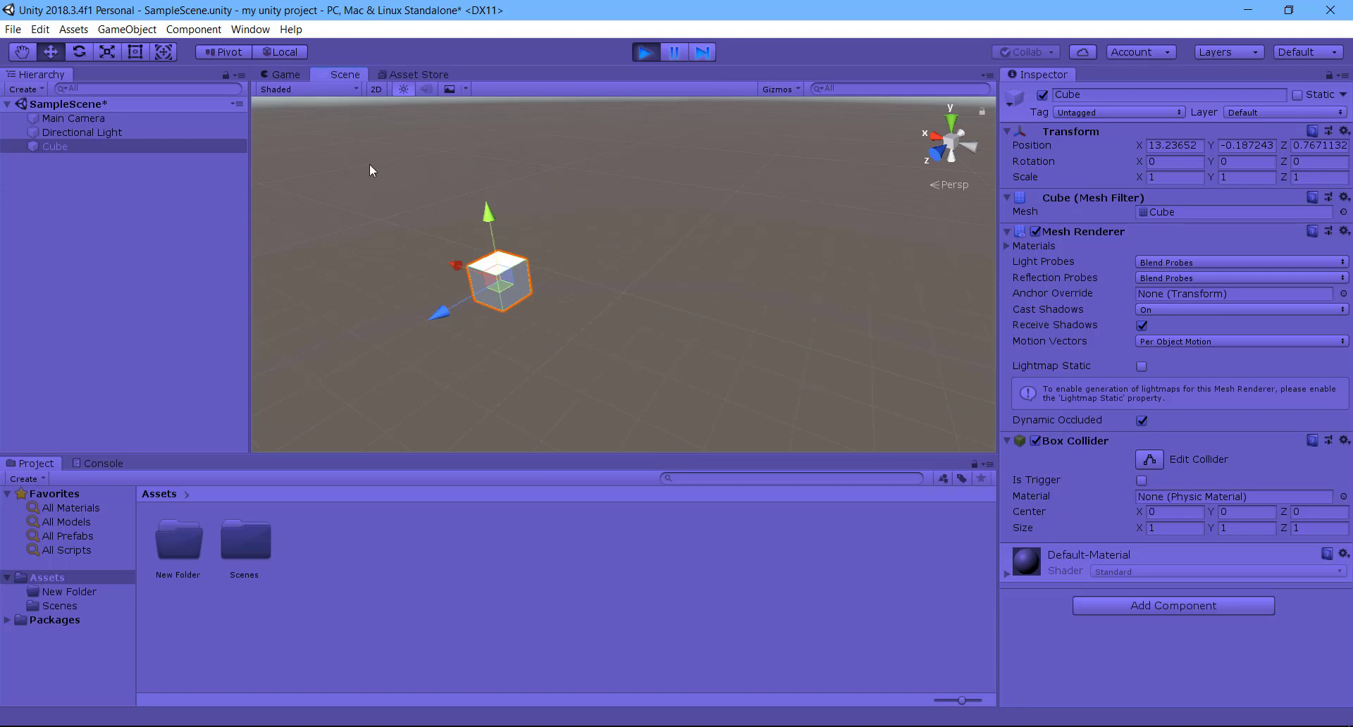
left_click(283, 75)
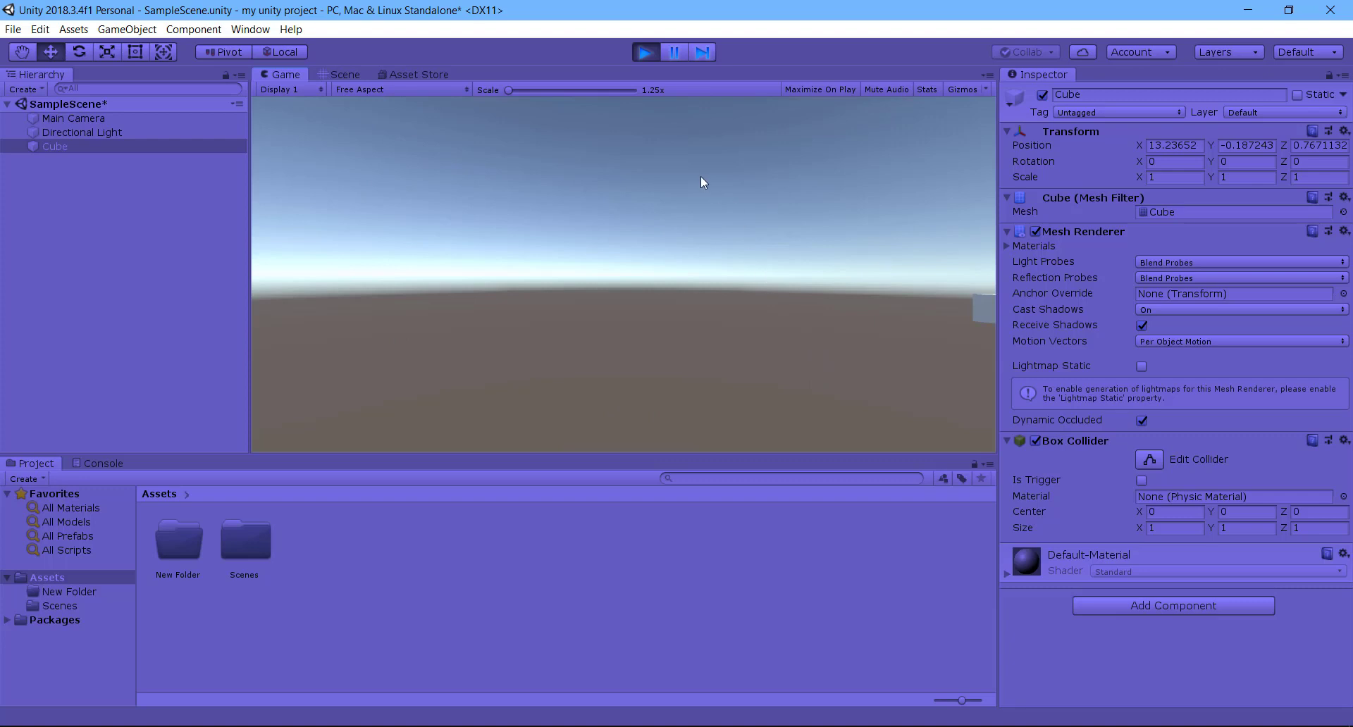
left_click(644, 52)
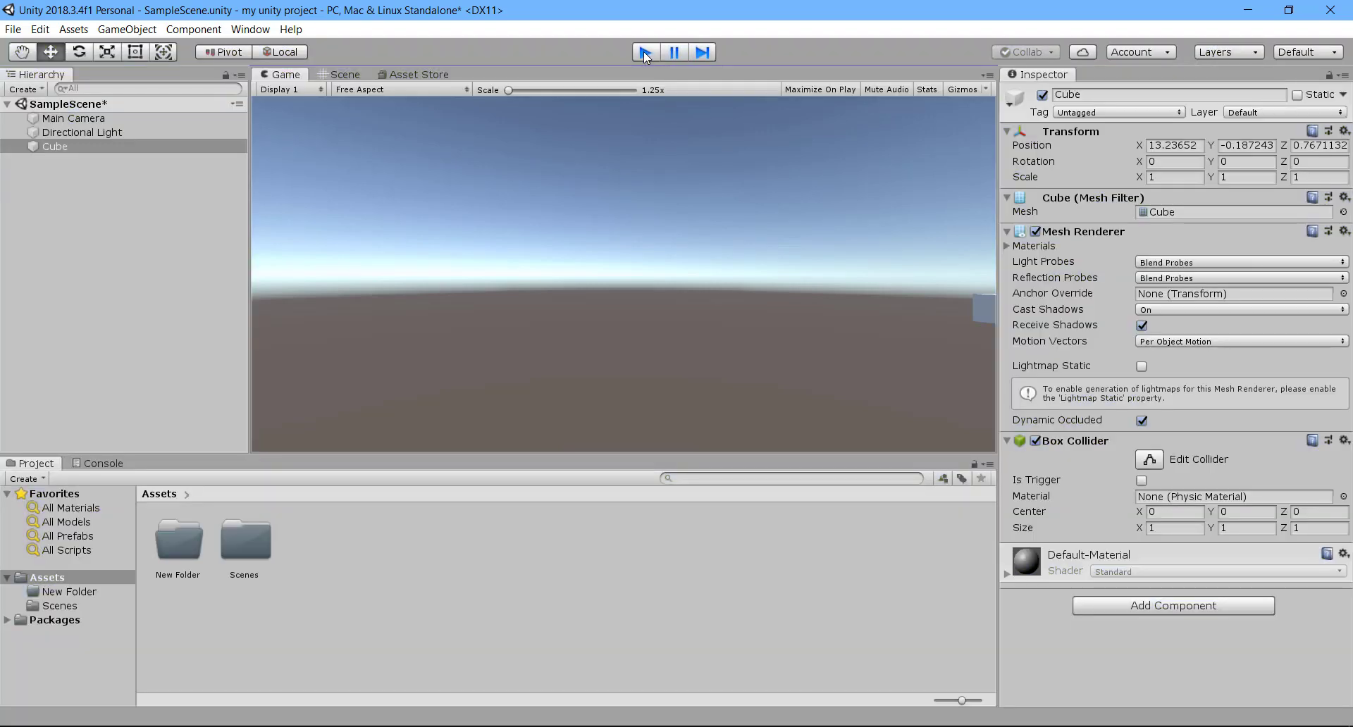
Select the Main Camera in the scene and dock the Game view side by side with the Scene view
left_click(335, 75)
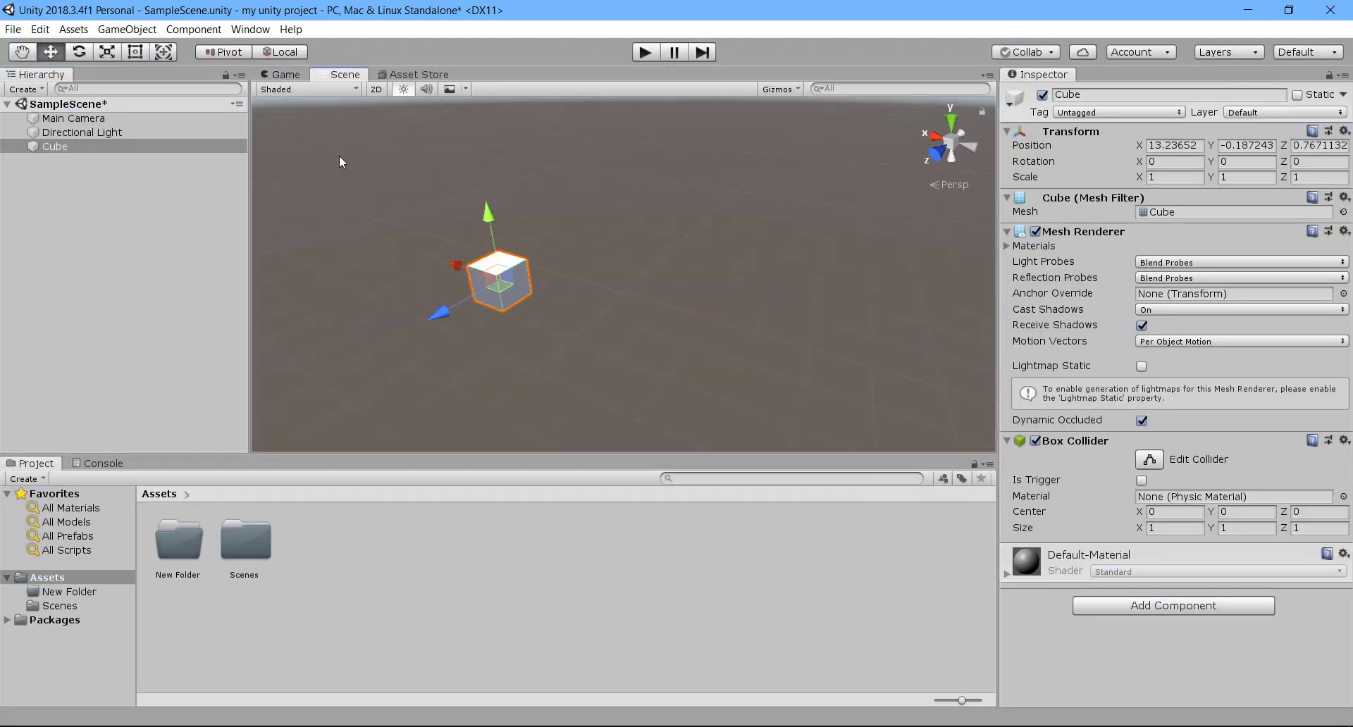
left_click(34, 121)
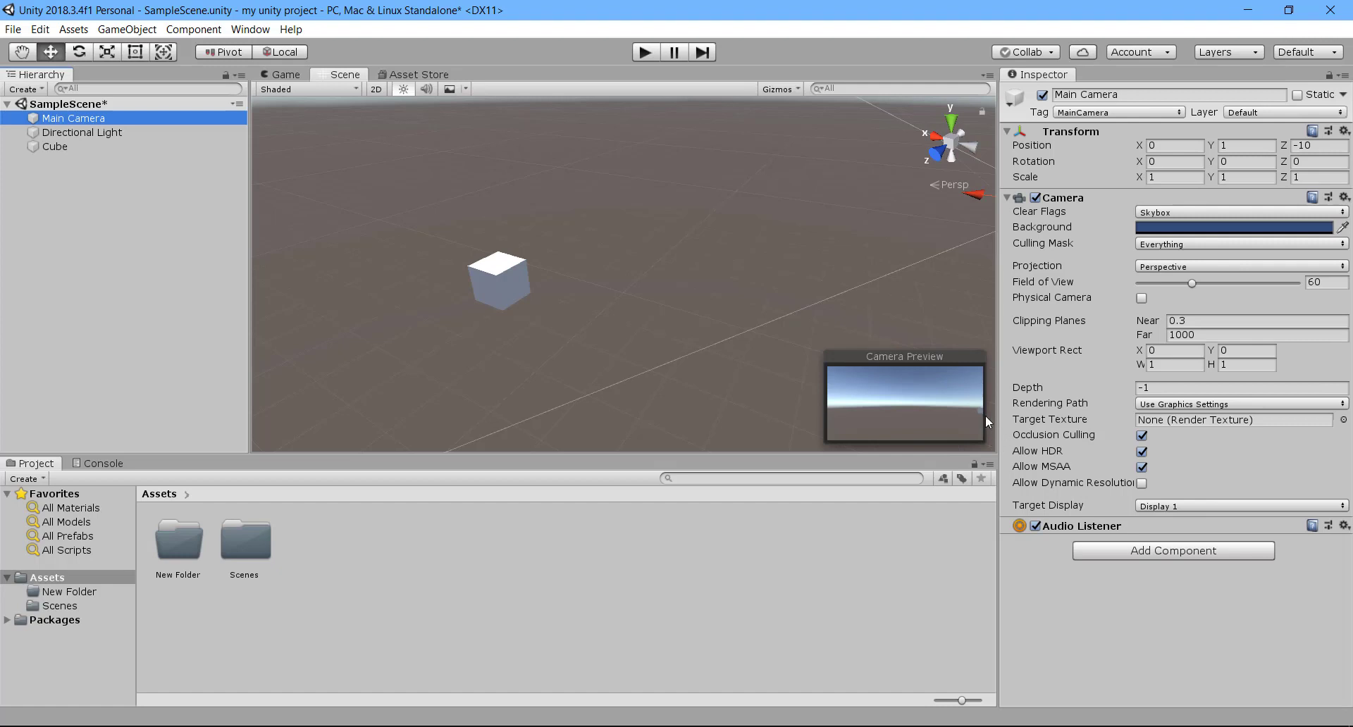
left_click_drag(283, 80, 349, 302)
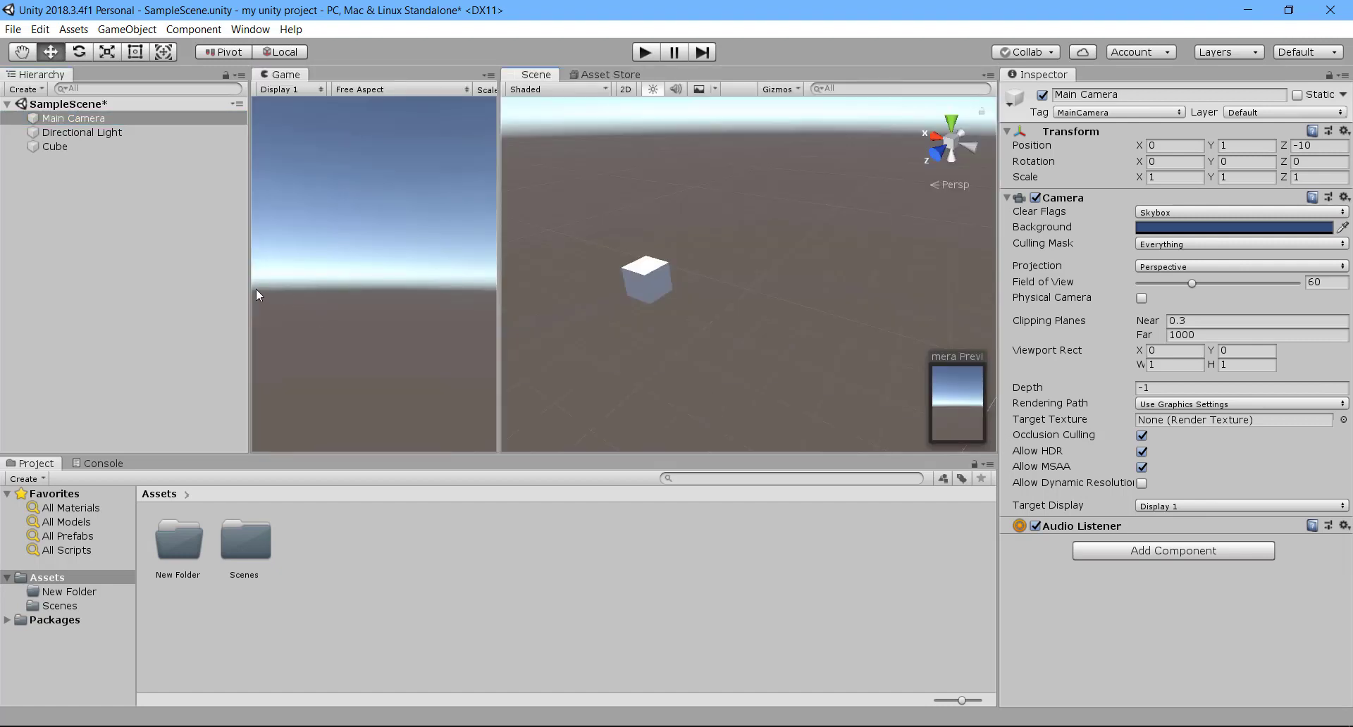
Widen the Game view on both sides by narrowing the Hierarchy and the Scene view
left_click_drag(251, 290, 176, 290)
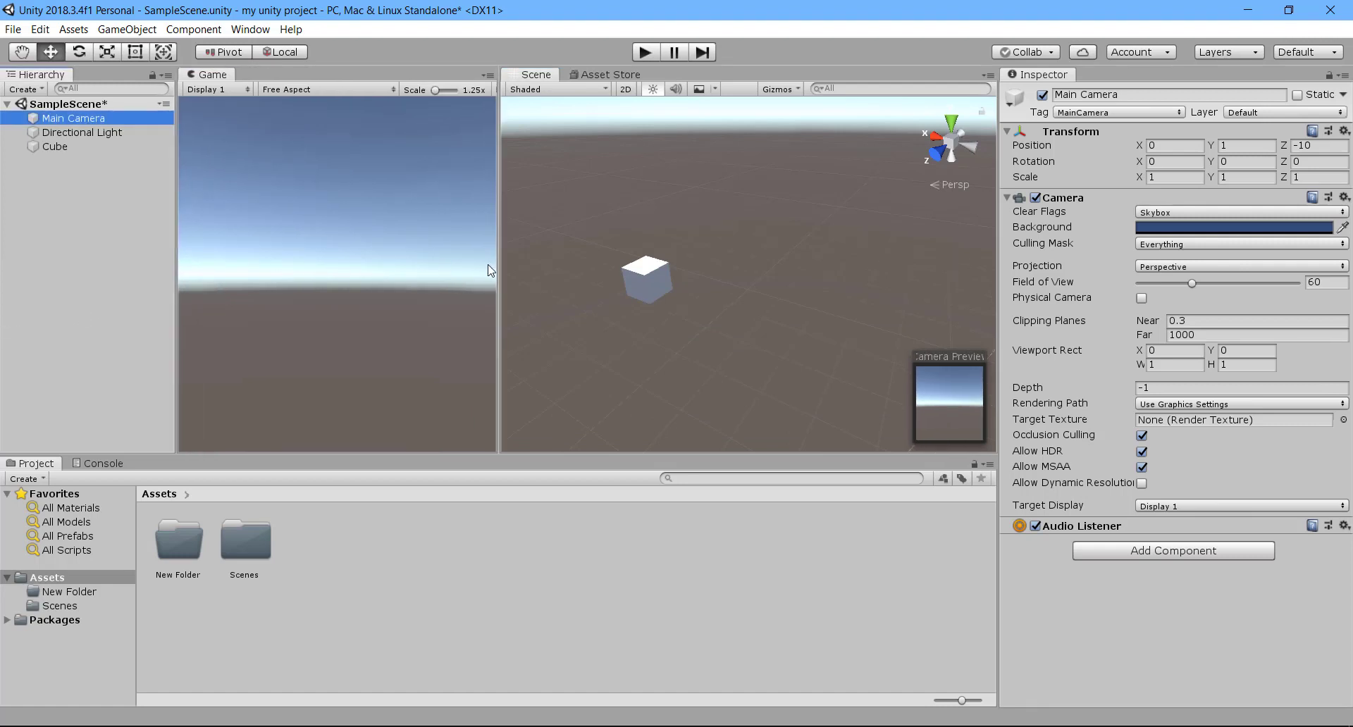
left_click_drag(498, 258, 636, 275)
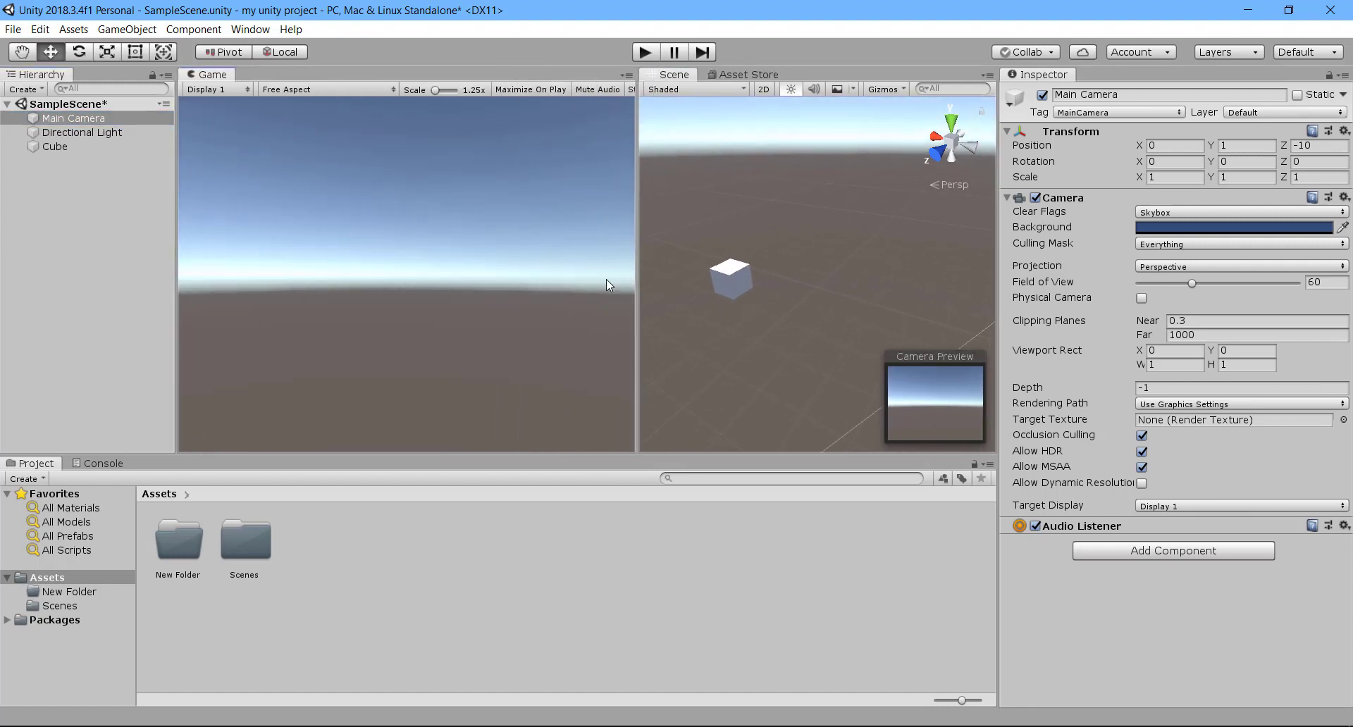
Frame the Main Camera in the Scene view and nudge the cube slightly along the X axis towards the camera
left_click(36, 118)
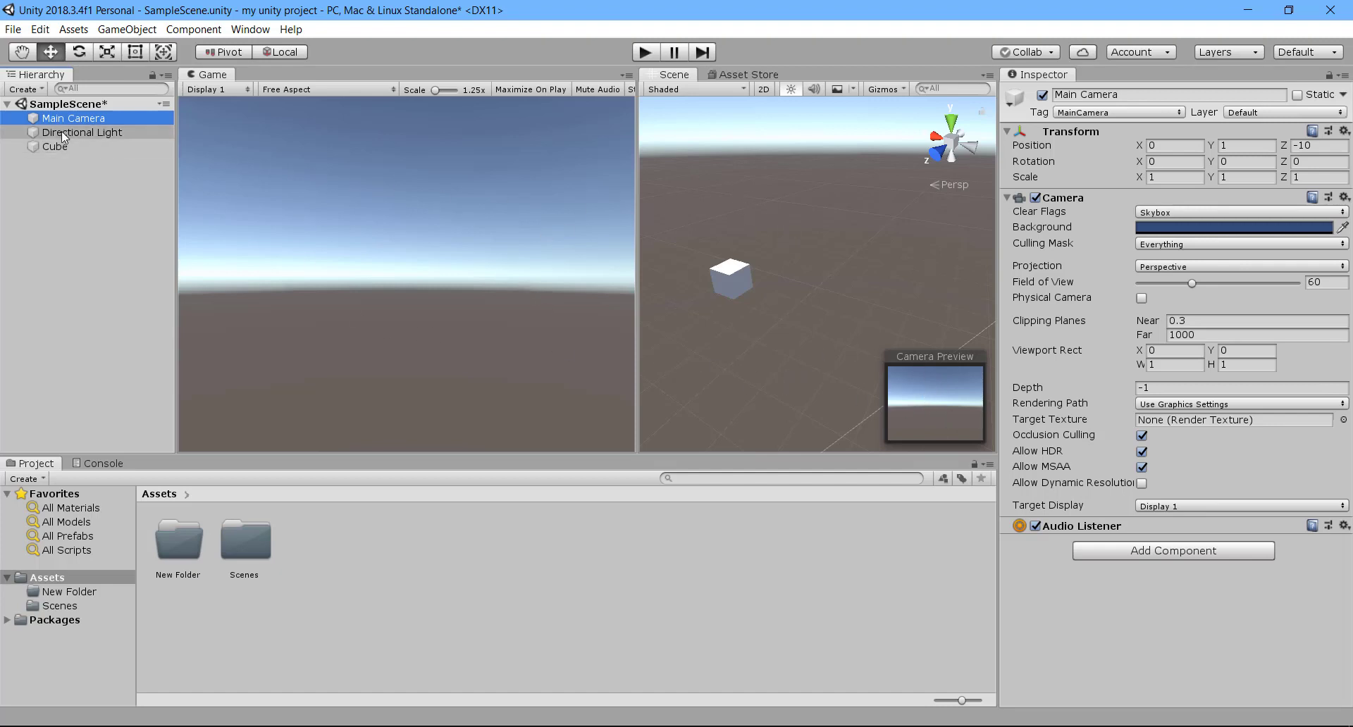
double_click(34, 121)
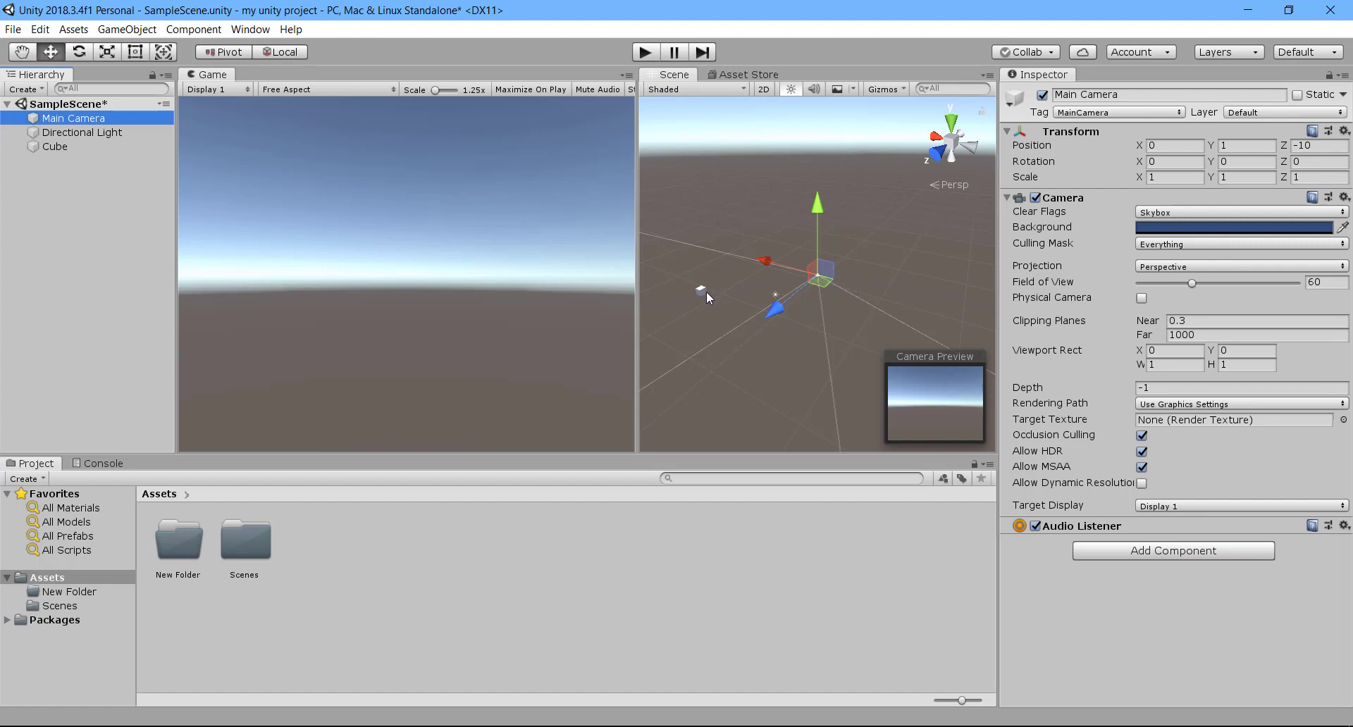
left_click(39, 148)
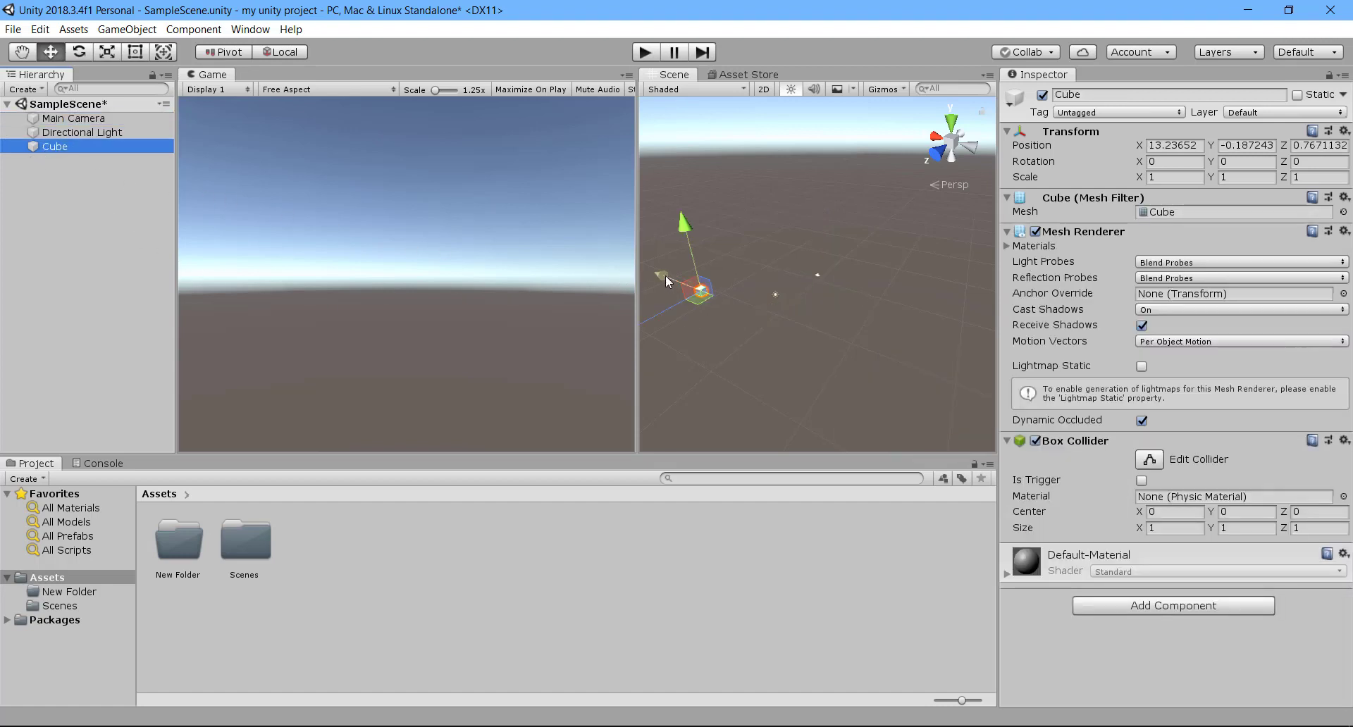
left_click_drag(660, 272, 666, 273)
Move the Main Camera along the X axis to about 10.7, bringing the cube into the Game view
left_click(74, 119)
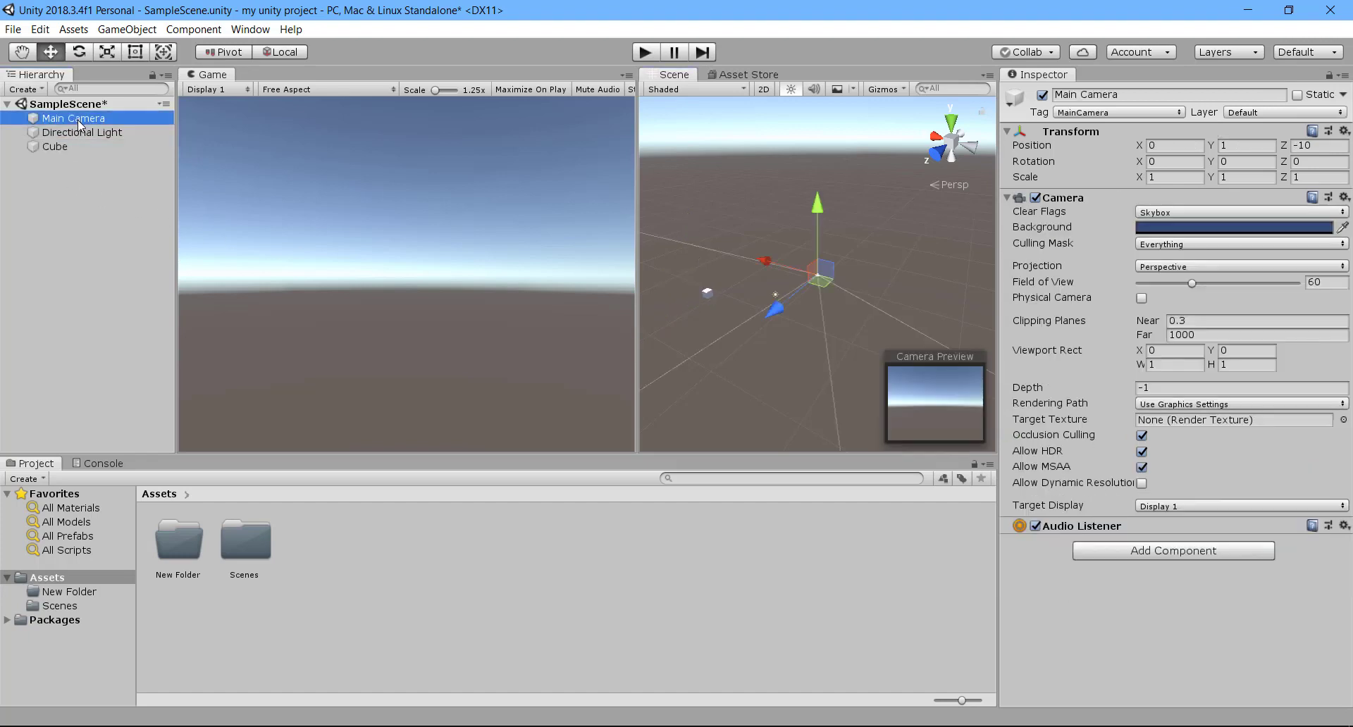
left_click_drag(760, 257, 711, 246)
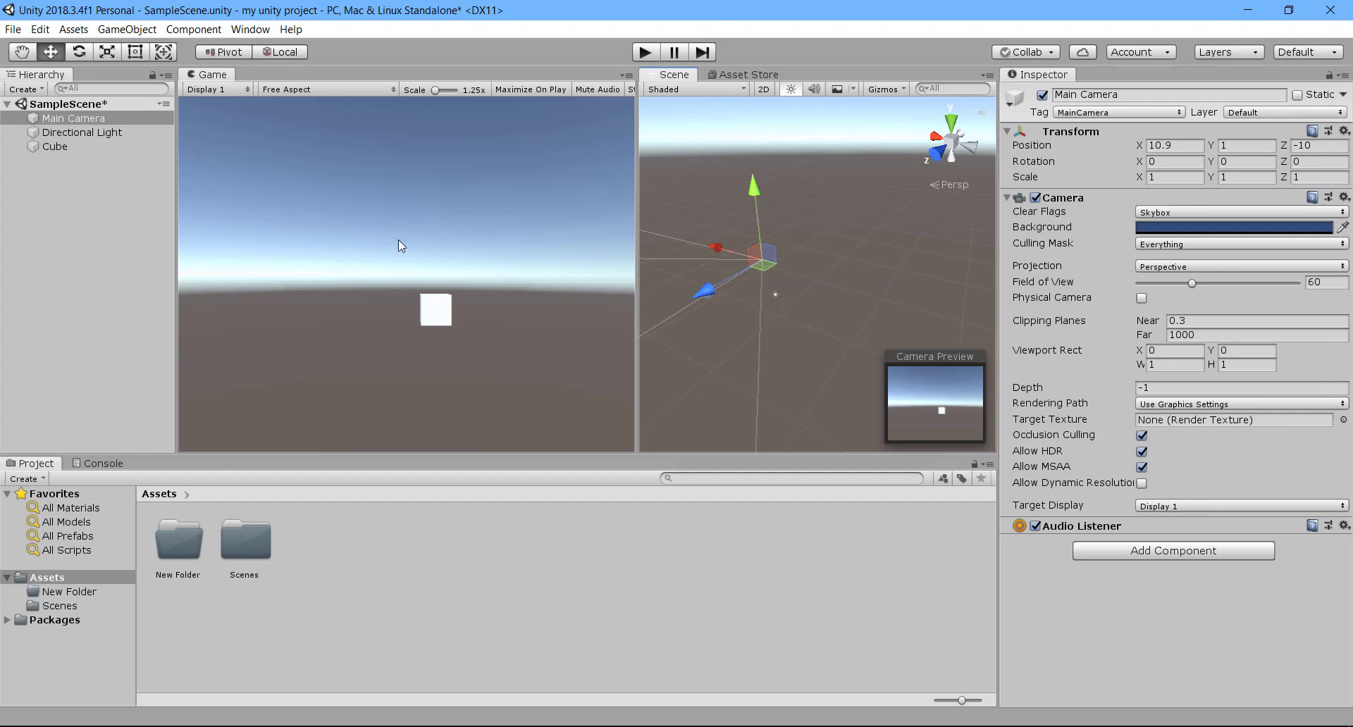
left_click(36, 118)
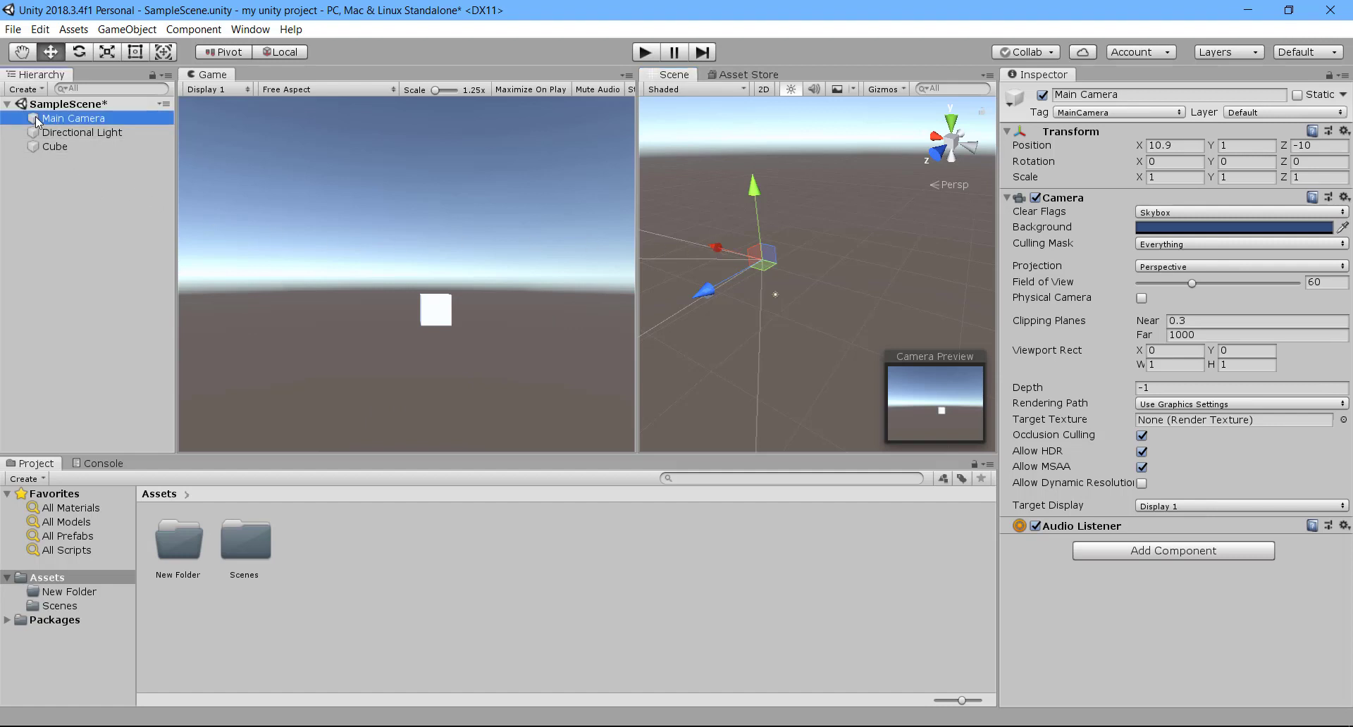
scroll(739, 299, "down", 8)
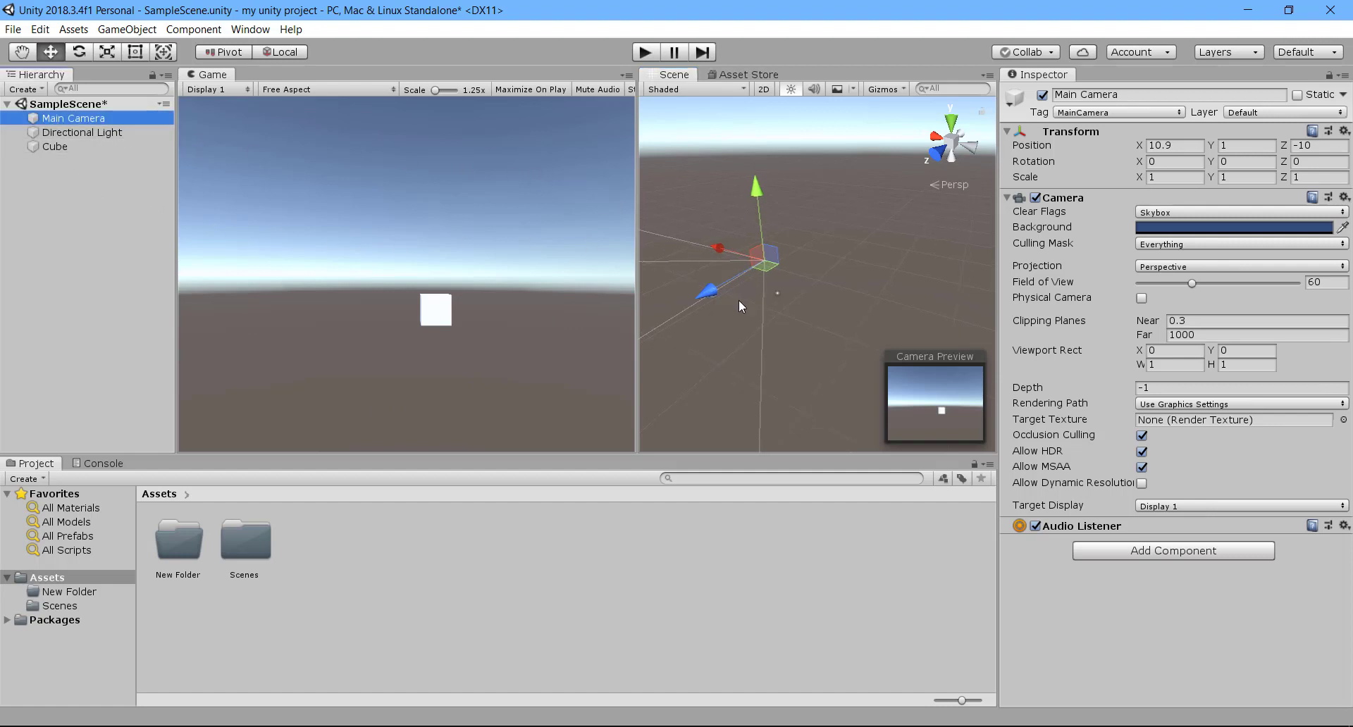
scroll(733, 289, "up", 6)
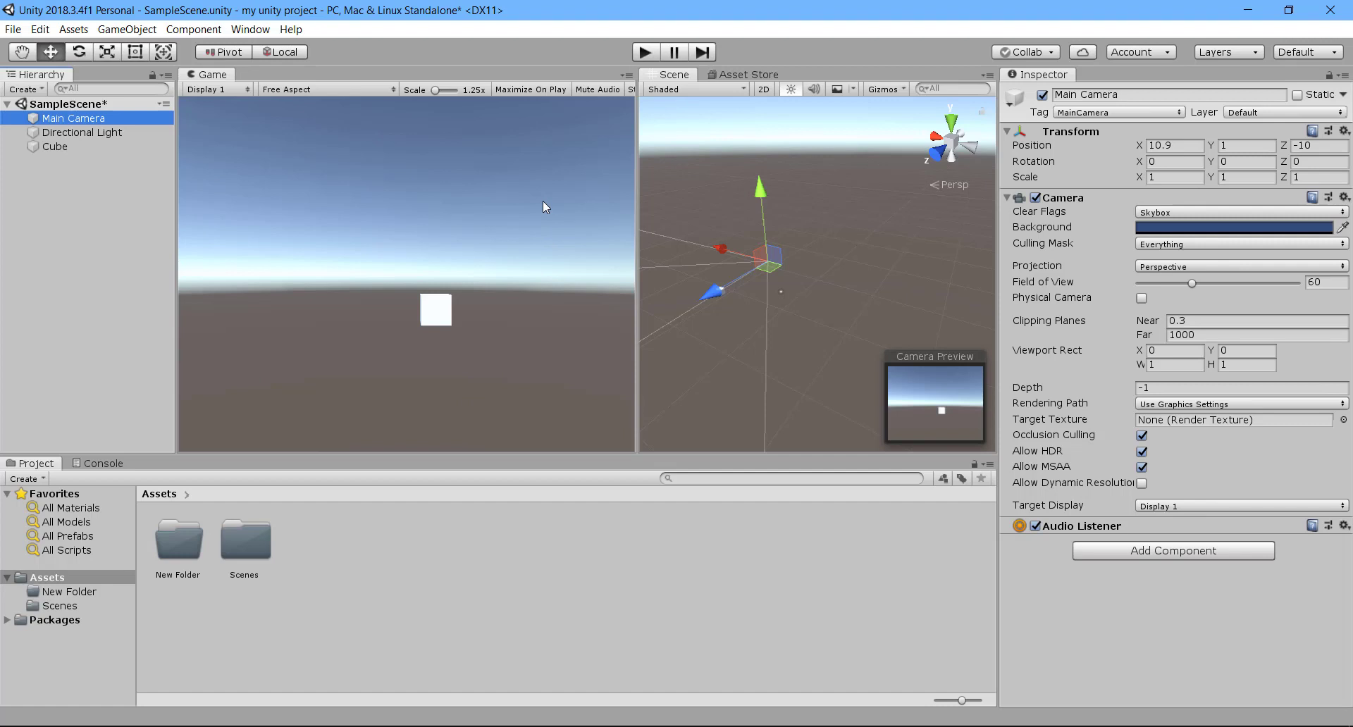
key("ctrl+z")
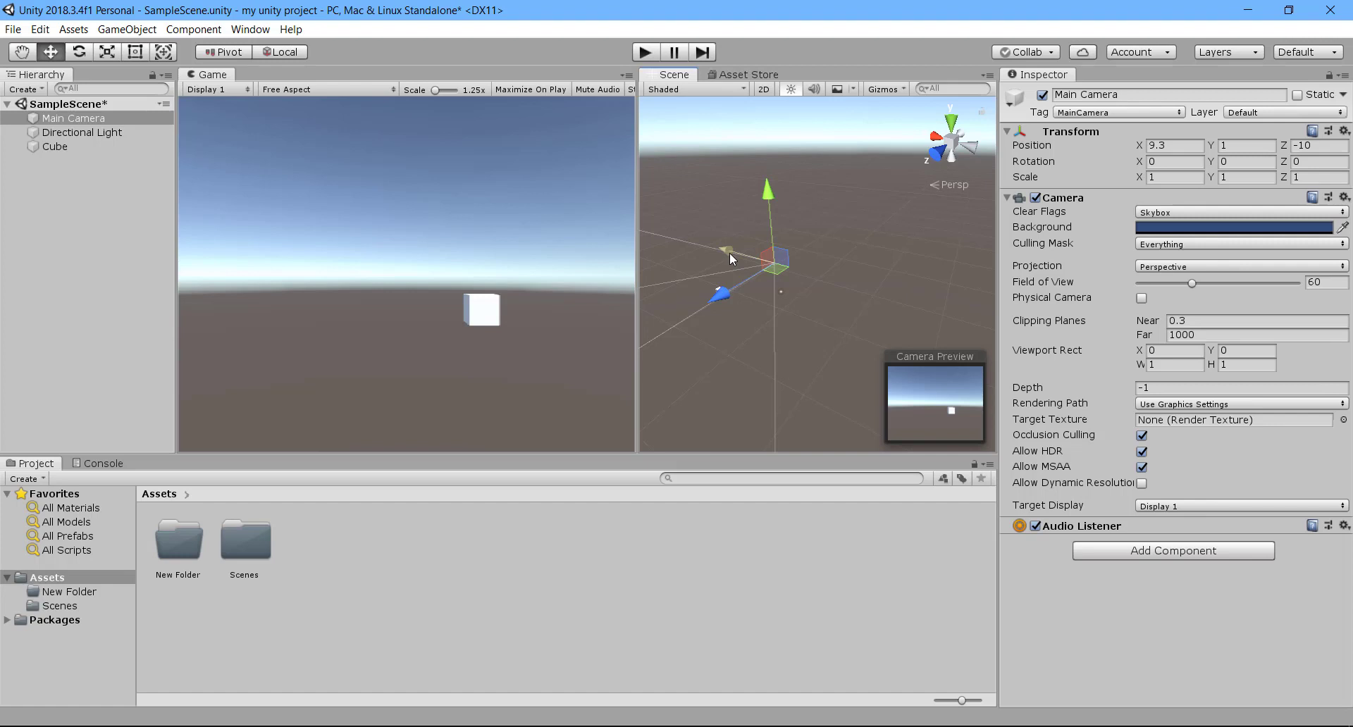
left_click_drag(730, 260, 726, 259)
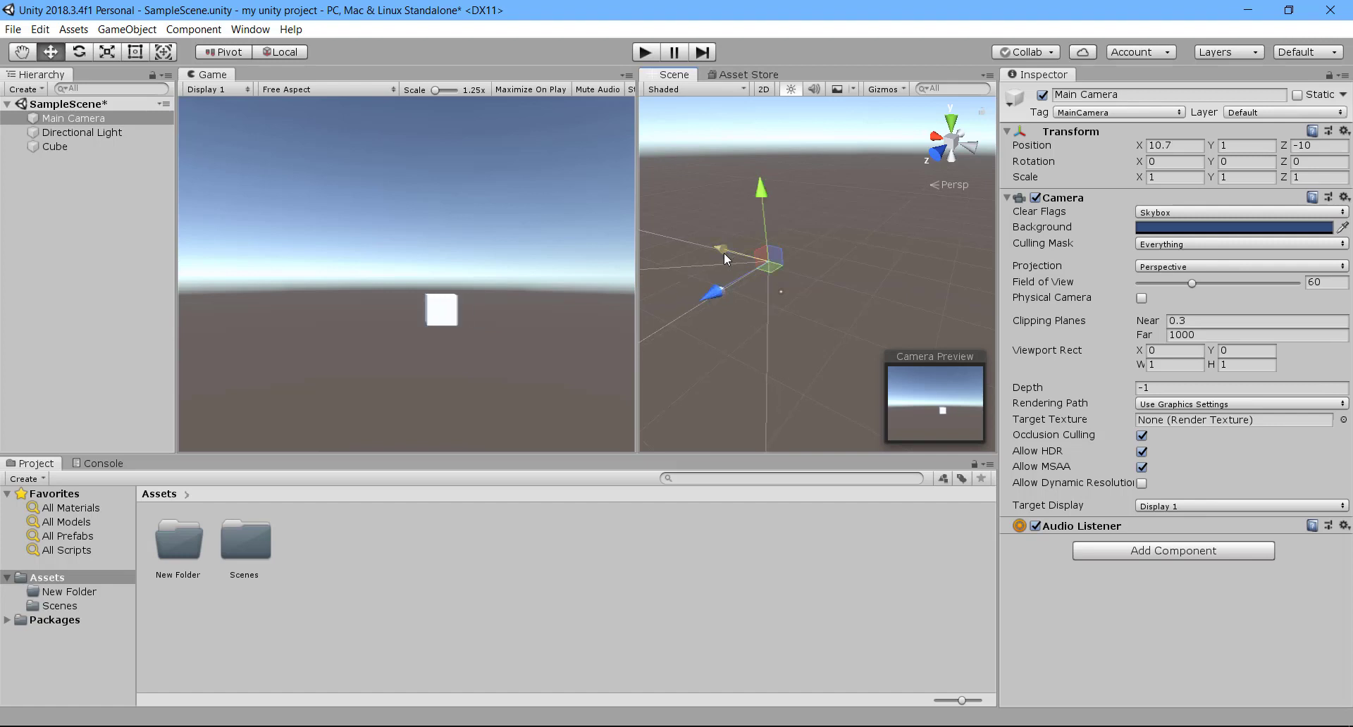